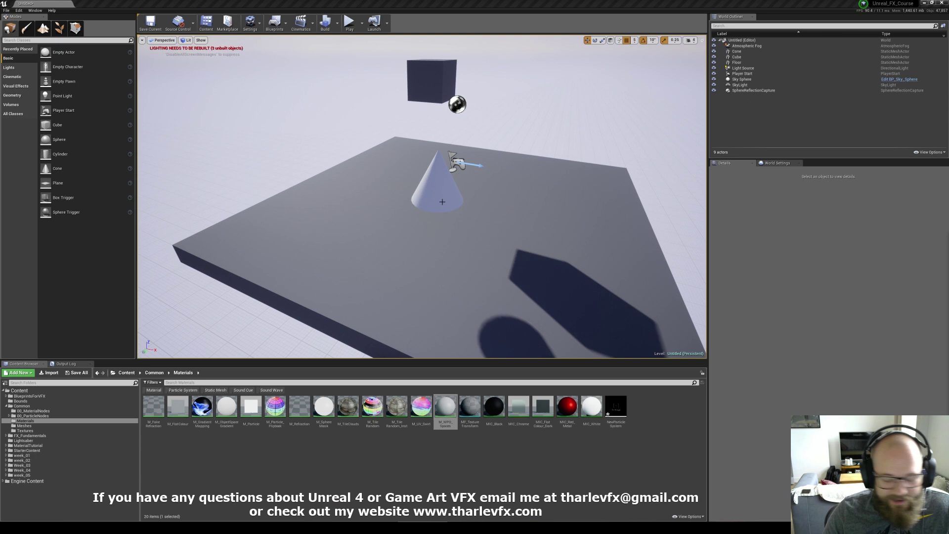
# Examine the floor, cone and cube in the level by selecting each one in turn.
pyautogui.click(513, 221)
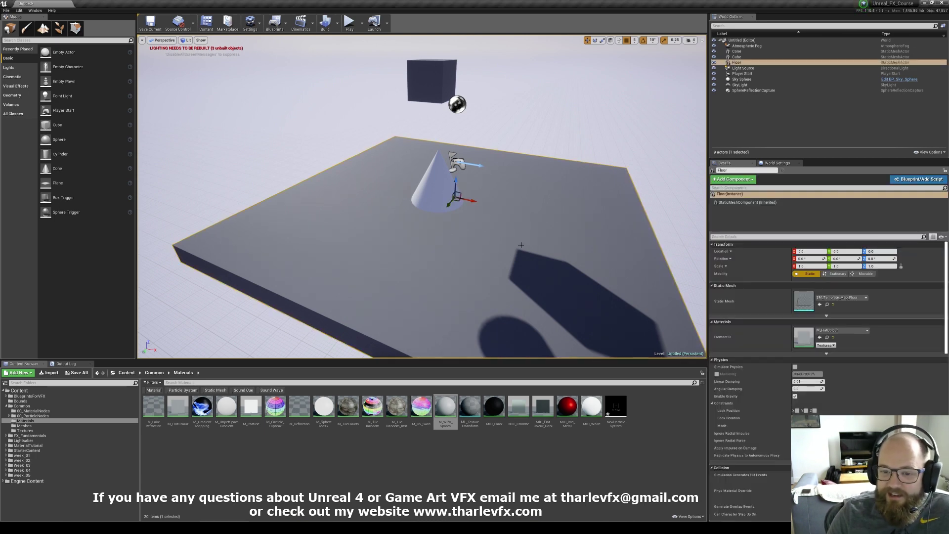
pyautogui.press('d')
pyautogui.moveTo(463, 174); pyautogui.dragTo(420, 185, button='right')
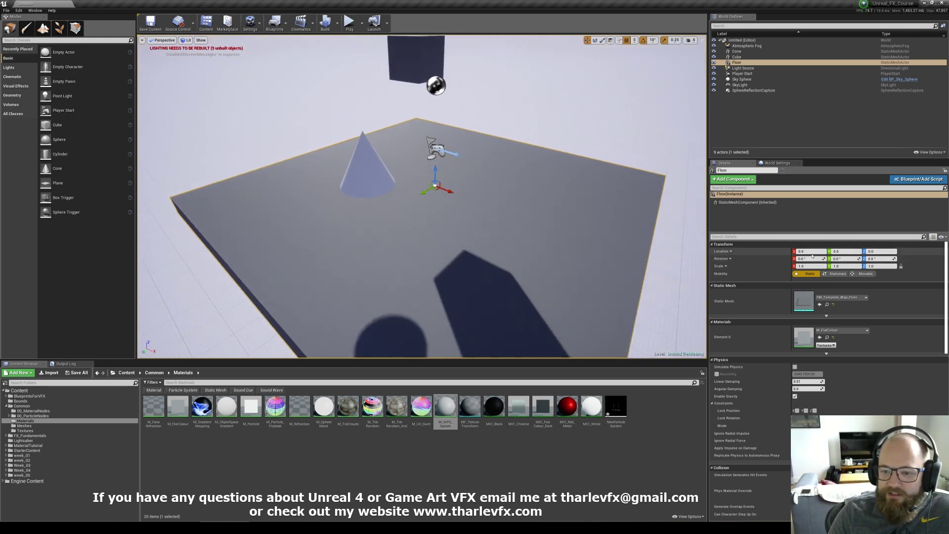
pyautogui.click(376, 163)
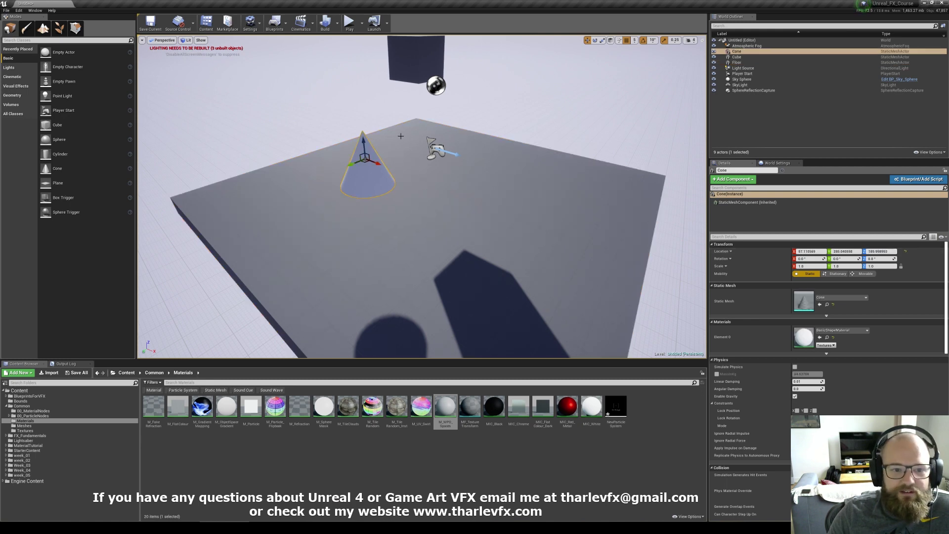
pyautogui.click(391, 82)
# Try moving the floor with the transform gizmo, and reset its location to the default.
pyautogui.click(513, 186)
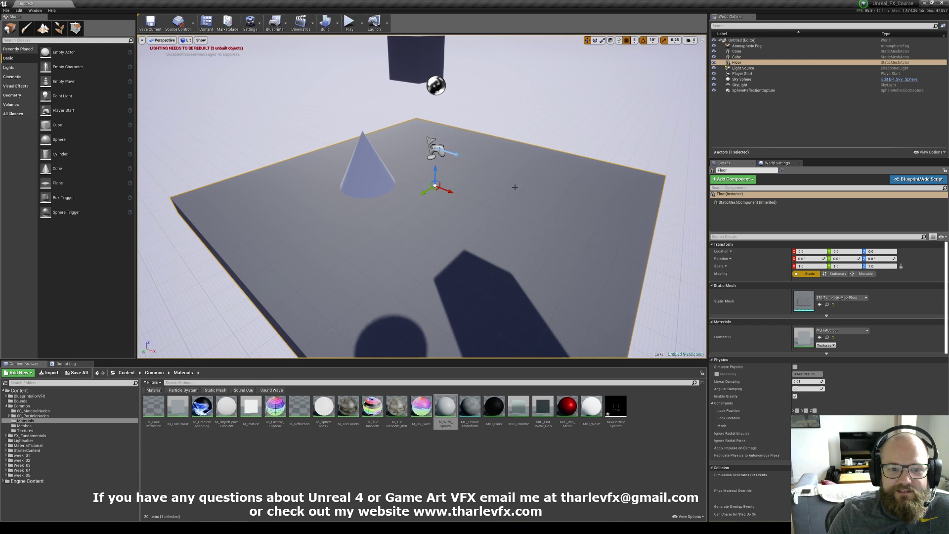
pyautogui.moveTo(514, 186); pyautogui.dragTo(504, 186, button='right')
pyautogui.press('s')
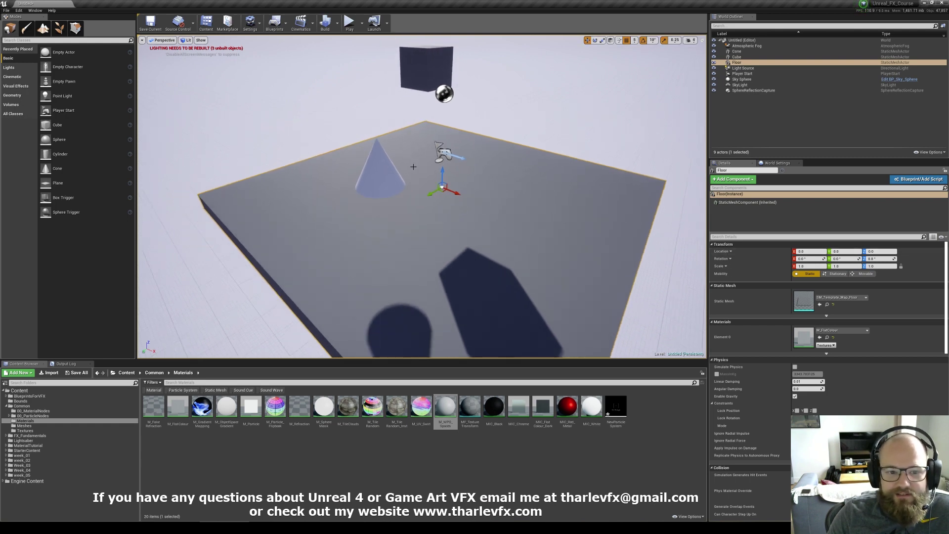
pyautogui.moveTo(442, 174); pyautogui.dragTo(472, 200)
pyautogui.click(905, 251)
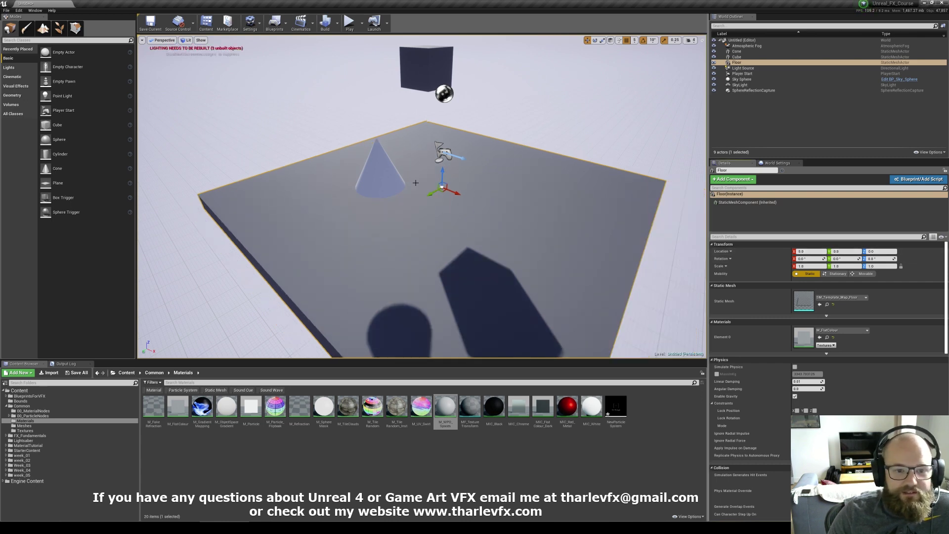
# Shift the cone slightly and rotate it so it lies tipped over above the floor, with a Y rotation of -90°.
pyautogui.click(378, 181)
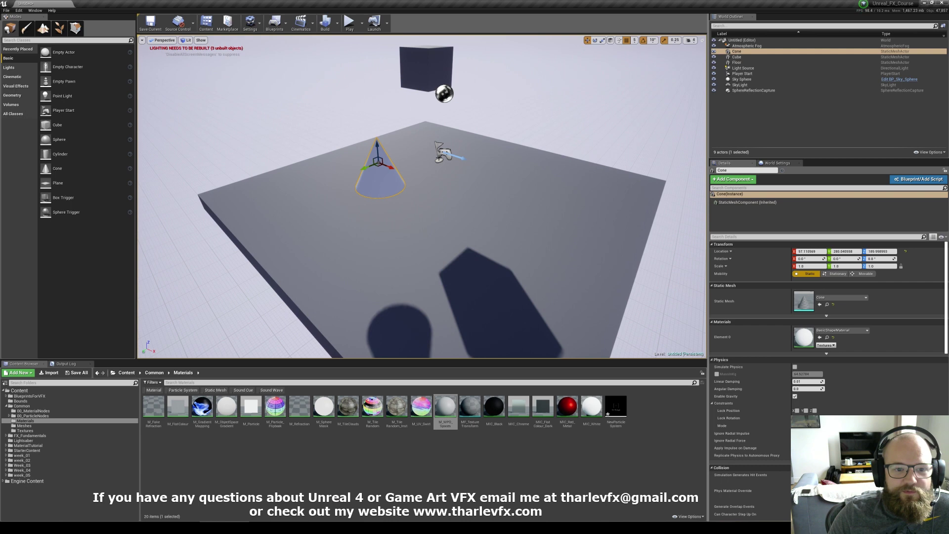
pyautogui.press('f')
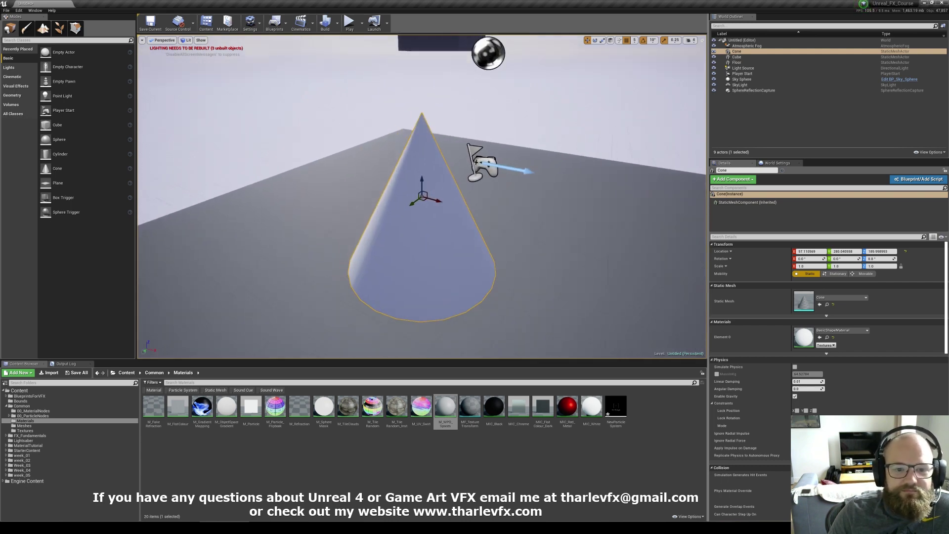
pyautogui.scroll(-3, 547, 260)
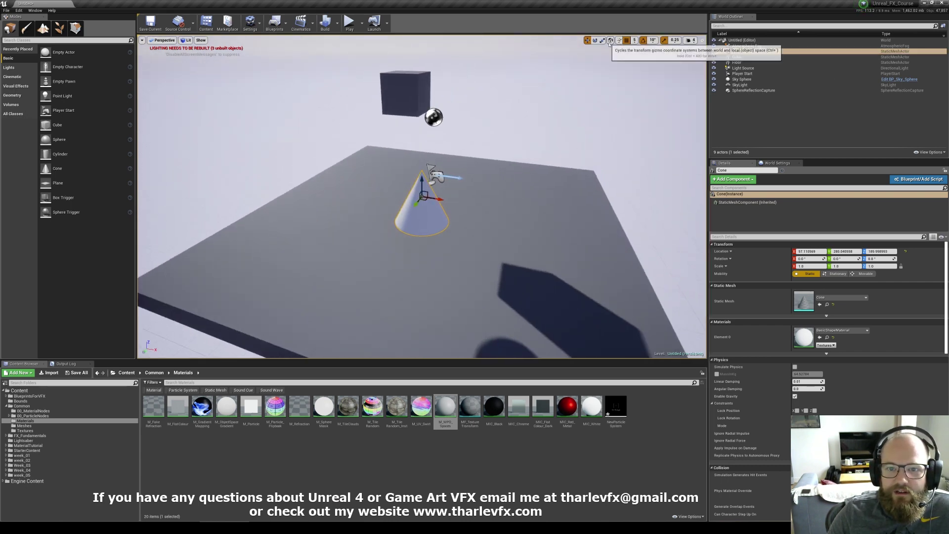
pyautogui.moveTo(437, 198); pyautogui.dragTo(509, 199, button='right')
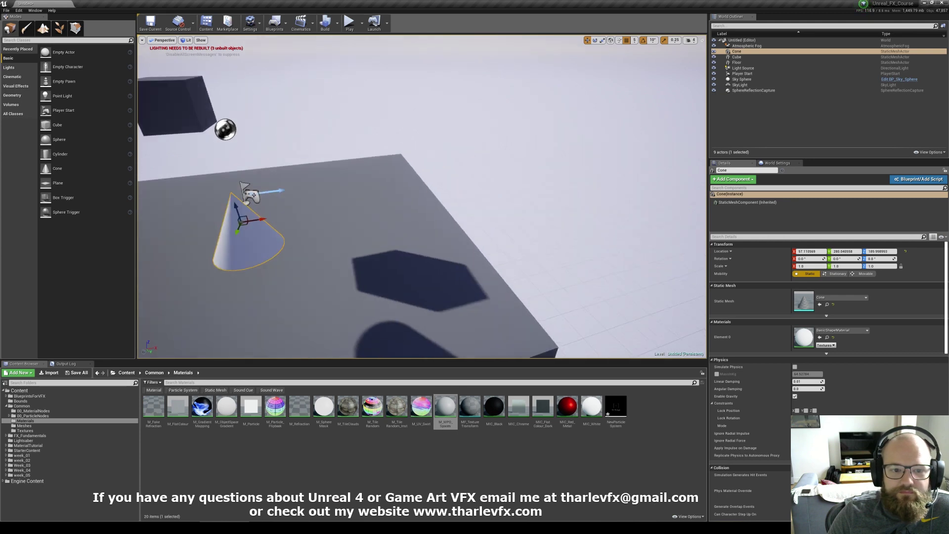
pyautogui.press('f')
pyautogui.scroll(-3, 463, 214)
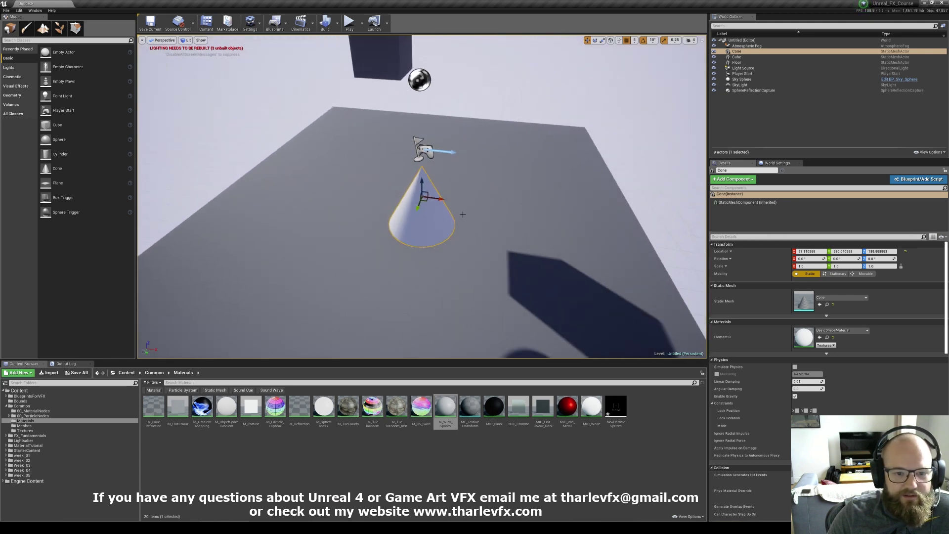
pyautogui.moveTo(423, 198)
pyautogui.mouseDown()
pyautogui.moveTo(489, 254)
pyautogui.moveTo(413, 183)
pyautogui.moveTo(418, 231)
pyautogui.moveTo(406, 211)
pyautogui.moveTo(420, 222)
pyautogui.moveTo(427, 212)
pyautogui.mouseUp()
pyautogui.press('e')
pyautogui.press('w')
pyautogui.press('e')
pyautogui.press('w')
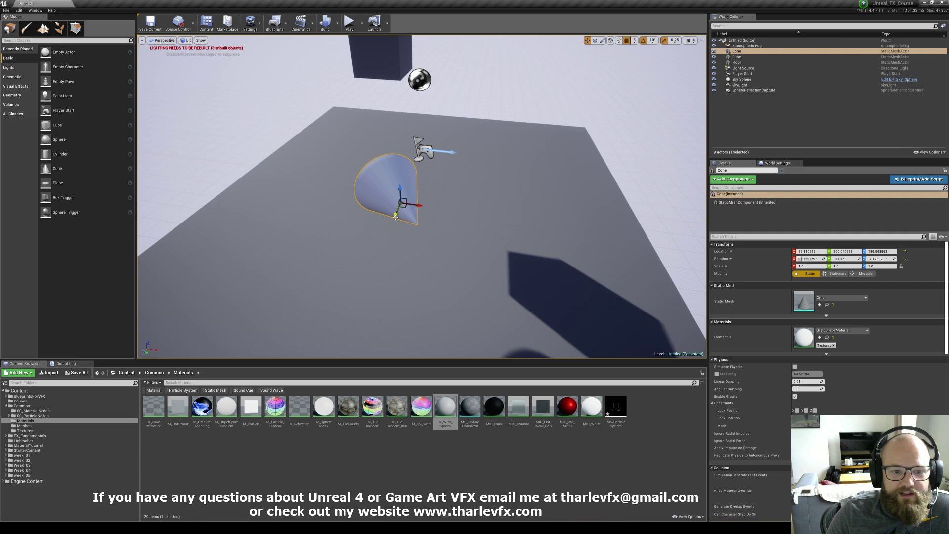
pyautogui.press('e')
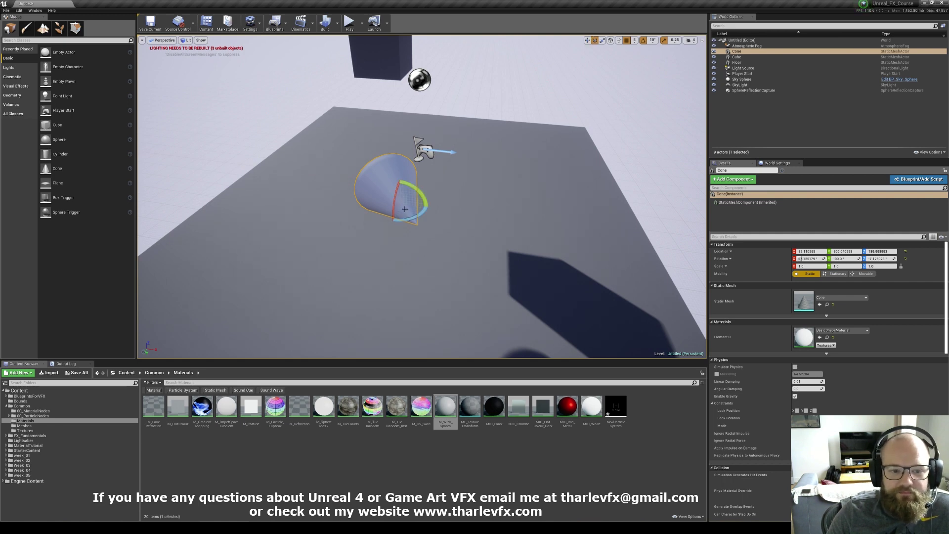
pyautogui.press('w')
# Move the tipped cone around the floor along the world X and Y axes.
pyautogui.moveTo(409, 212)
pyautogui.mouseDown()
pyautogui.moveTo(440, 257)
pyautogui.moveTo(406, 221)
pyautogui.mouseUp()
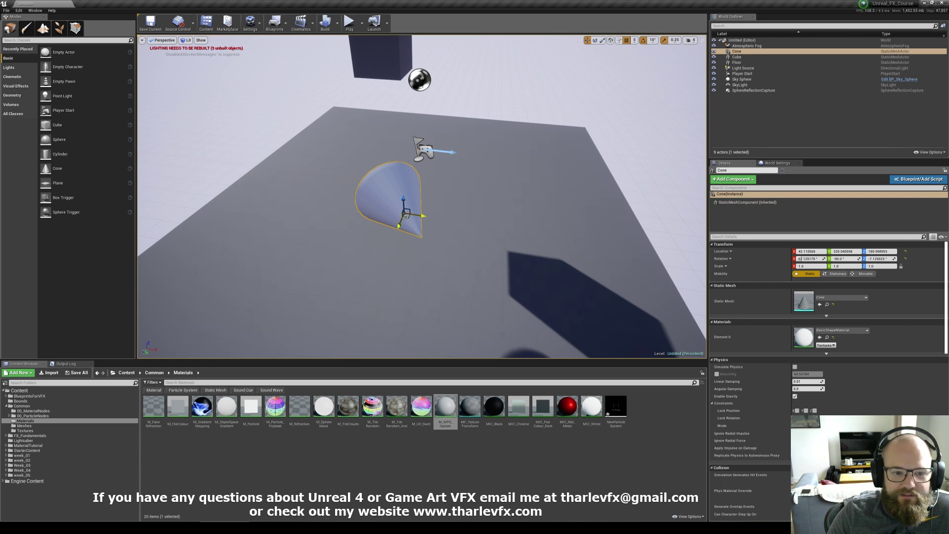
pyautogui.moveTo(423, 216); pyautogui.dragTo(460, 221)
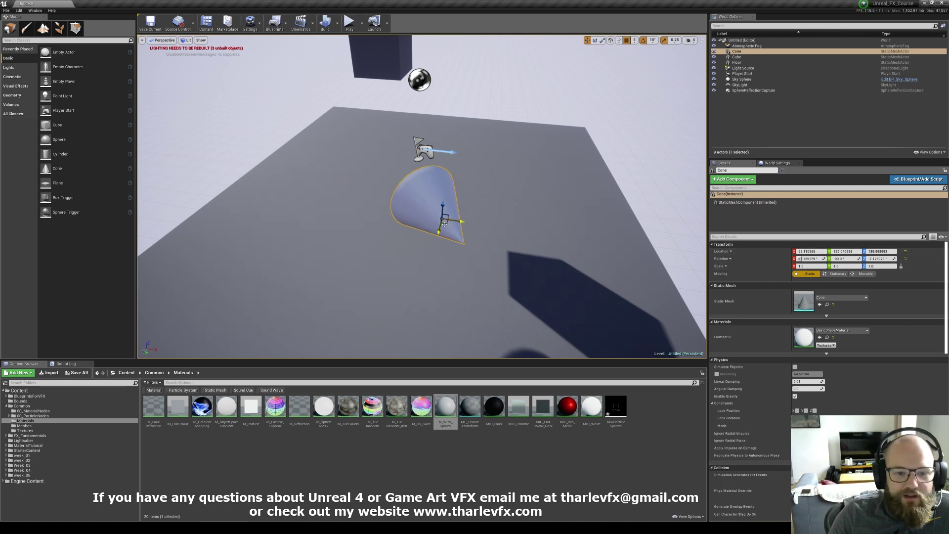
pyautogui.moveTo(444, 223); pyautogui.dragTo(428, 218)
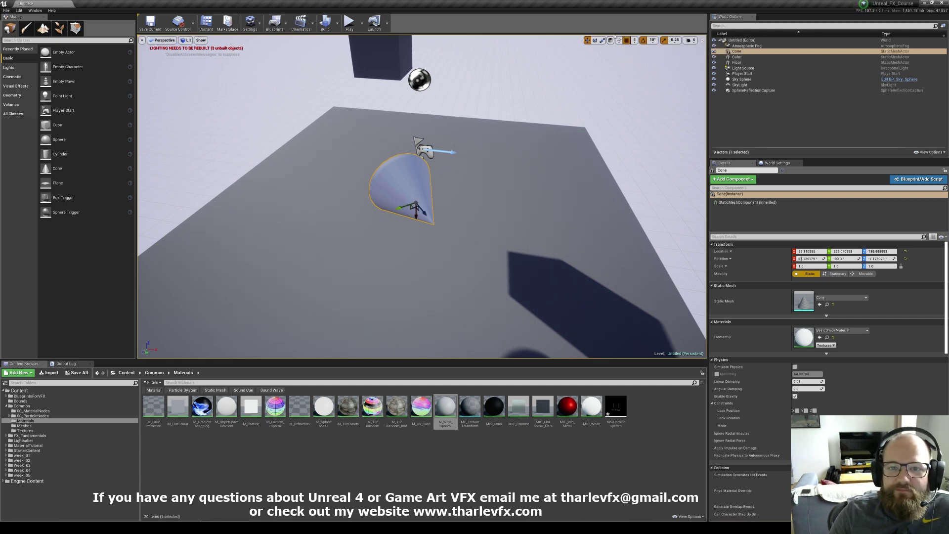
# Switch the transform gizmo to local space and move the cone short distances along its own axes.
pyautogui.click(610, 41)
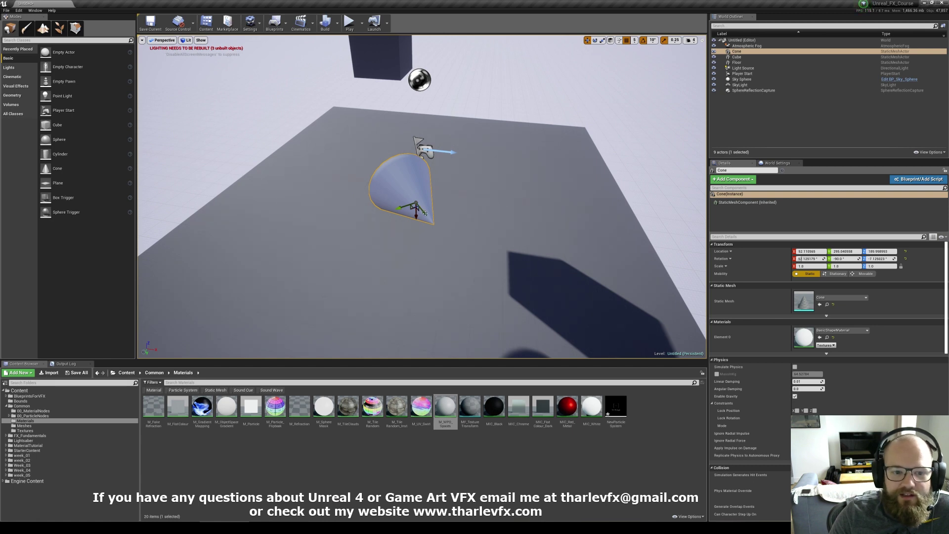
pyautogui.moveTo(423, 213); pyautogui.dragTo(430, 215)
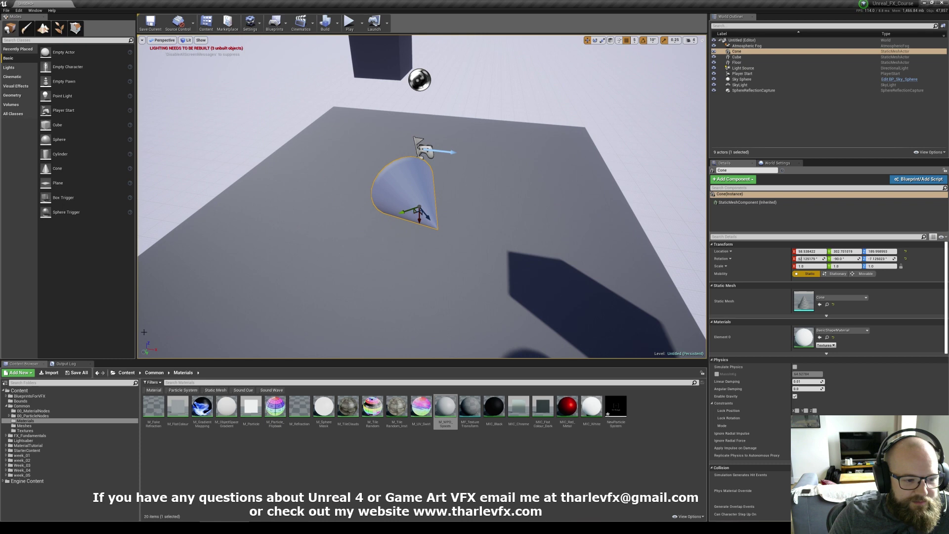
pyautogui.moveTo(445, 216)
pyautogui.mouseDown(button='right')
pyautogui.moveTo(448, 173)
pyautogui.moveTo(453, 218)
pyautogui.moveTo(449, 200)
pyautogui.mouseUp(button='right')
pyautogui.click(450, 189)
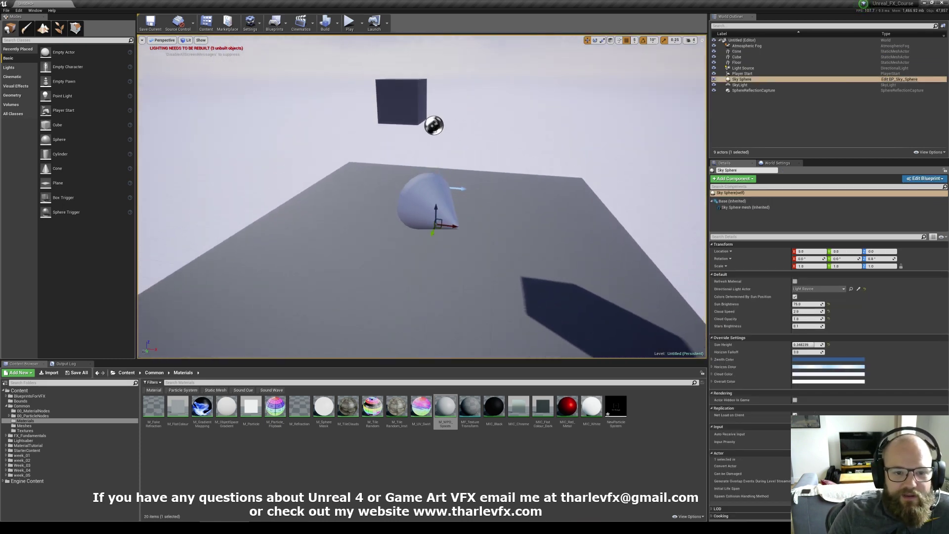
pyautogui.click(423, 200)
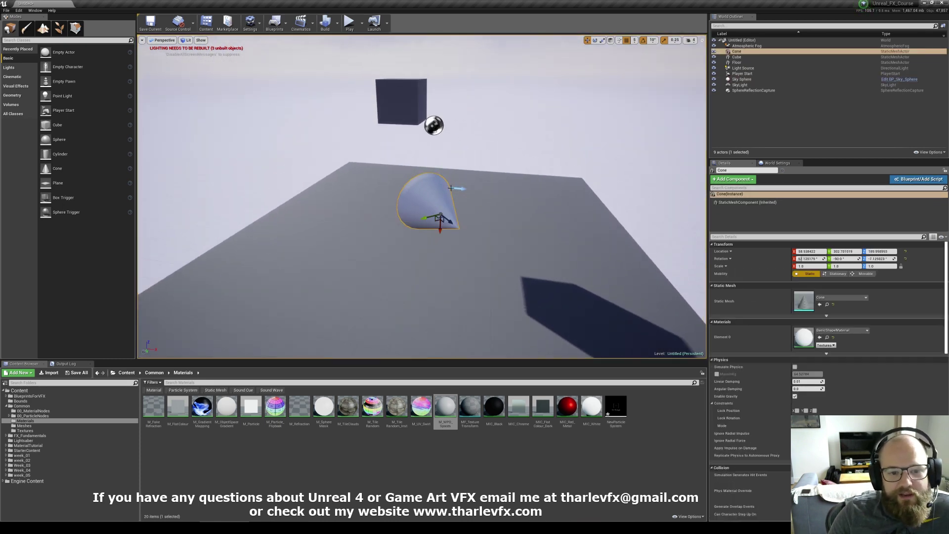
pyautogui.click(610, 40)
pyautogui.click(611, 40)
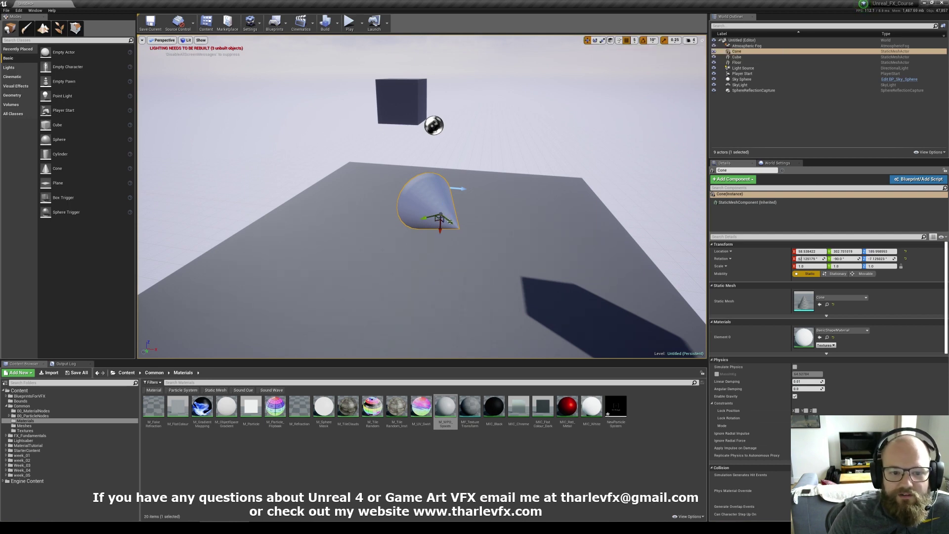
pyautogui.moveTo(450, 221); pyautogui.dragTo(464, 239)
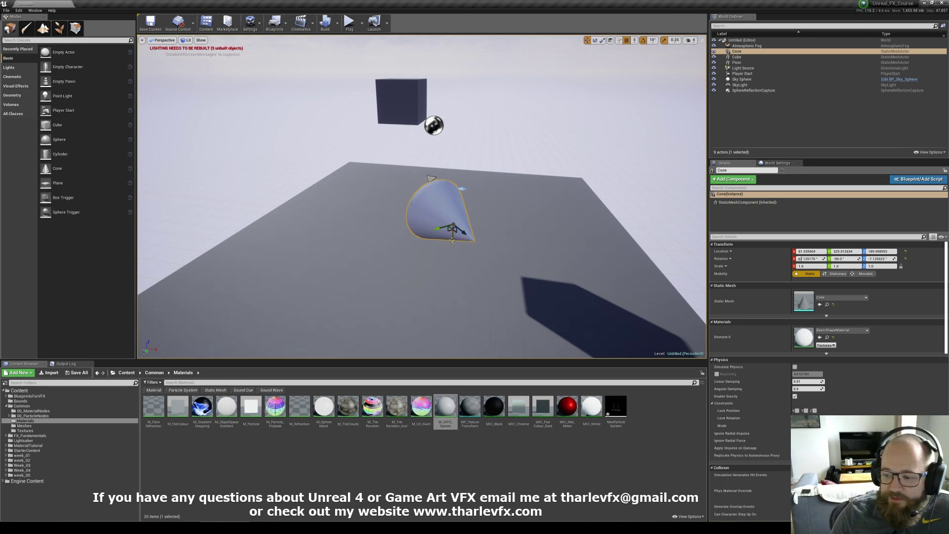
pyautogui.moveTo(453, 239); pyautogui.dragTo(454, 229)
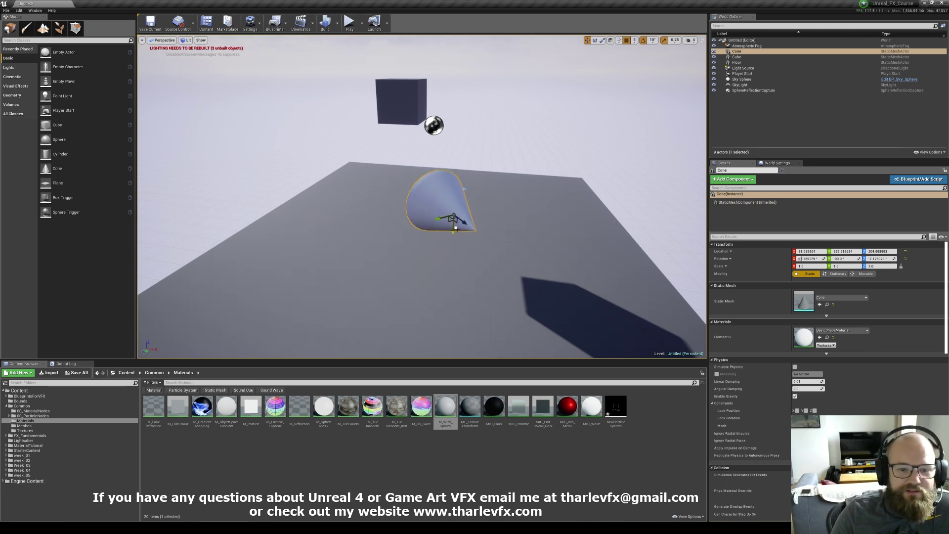
# Open the M_WPO_Spaces material, place the level editor side by side with it, and frame the cube.
pyautogui.click(481, 456)
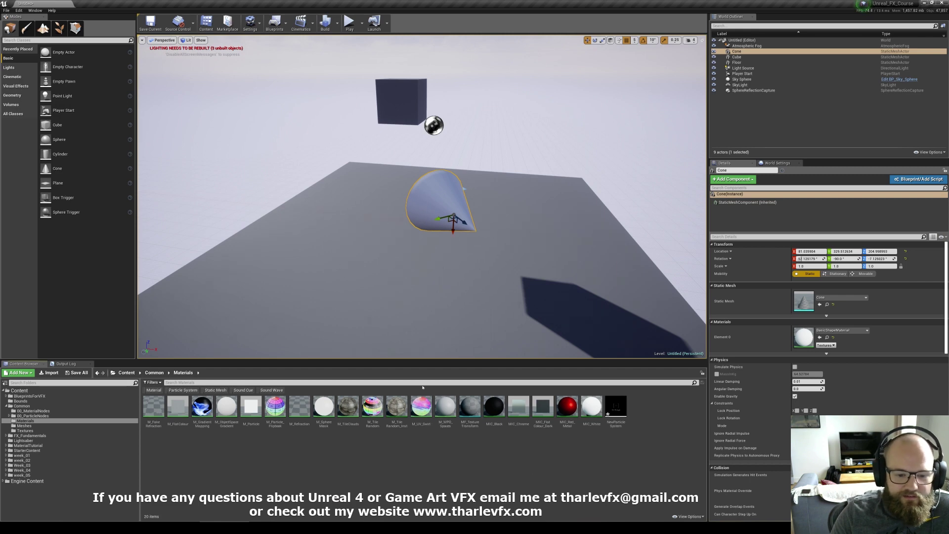
pyautogui.doubleClick(443, 410)
pyautogui.click(394, 92)
pyautogui.press('f')
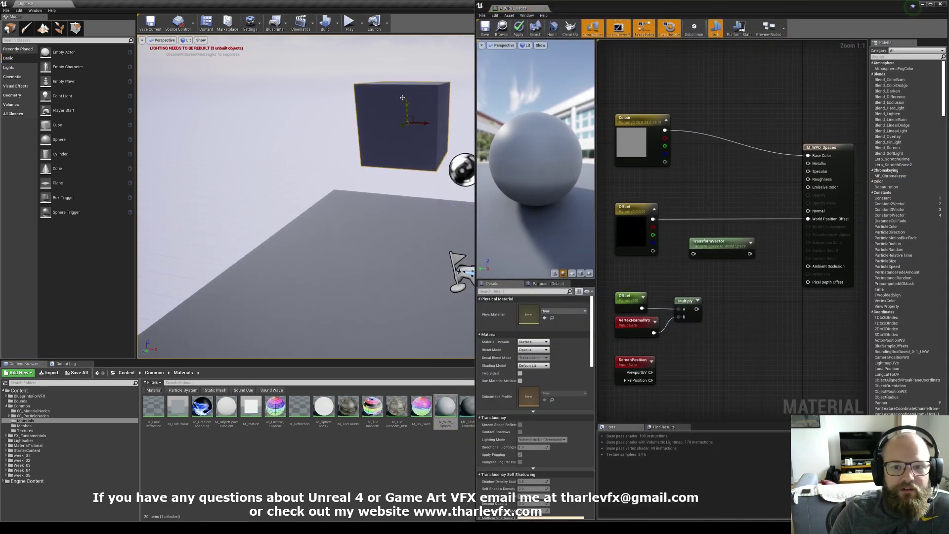
pyautogui.moveTo(394, 92)
pyautogui.mouseDown(button='right')
pyautogui.moveTo(366, 92)
pyautogui.moveTo(384, 99)
pyautogui.mouseUp(button='right')
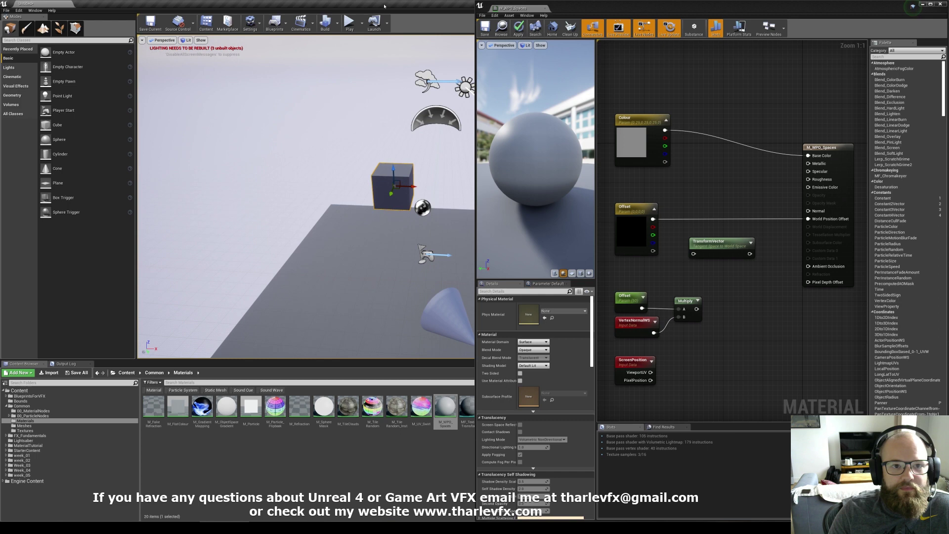
pyautogui.press('super+Left')
pyautogui.moveTo(241, 163); pyautogui.dragTo(236, 144, button='right')
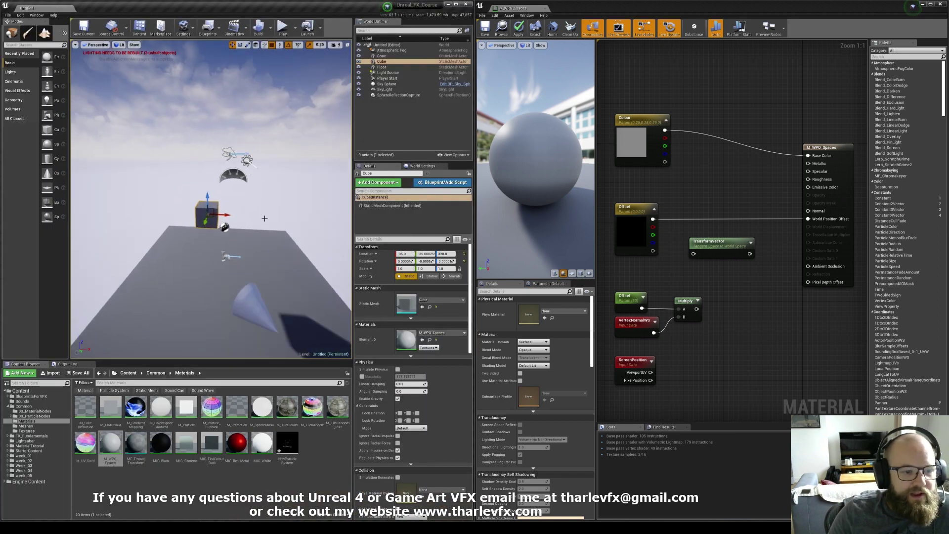
pyautogui.press('f')
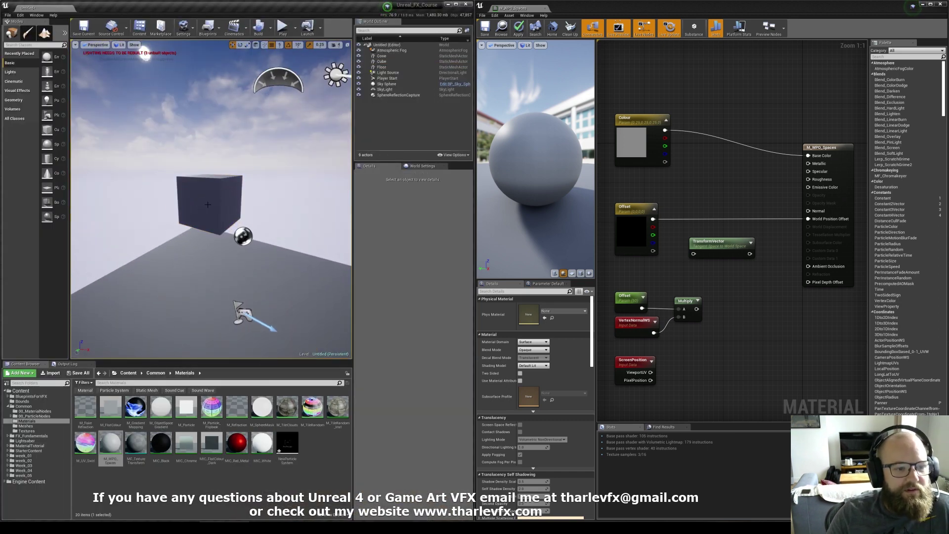
# Move the unconnected nodes, including TransformVector and the Multiply group, down out of the way in the material graph.
pyautogui.click(654, 164)
pyautogui.click(679, 203)
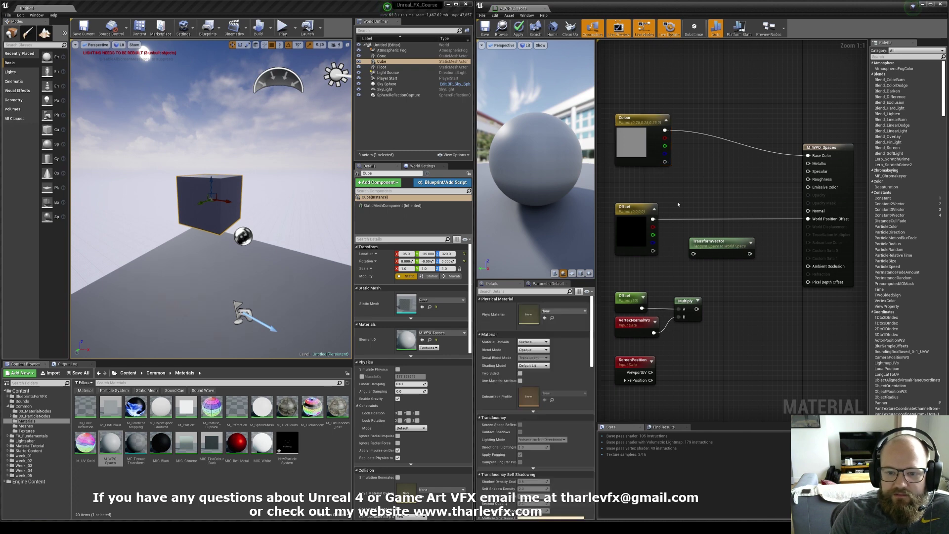
pyautogui.click(630, 230)
pyautogui.moveTo(732, 245); pyautogui.dragTo(629, 424)
pyautogui.moveTo(651, 292); pyautogui.dragTo(665, 387)
pyautogui.moveTo(688, 268); pyautogui.dragTo(721, 335, button='right')
pyautogui.click(685, 361)
# Set the B channel of the Offset vector parameter's default value to 50.
pyautogui.click(641, 296)
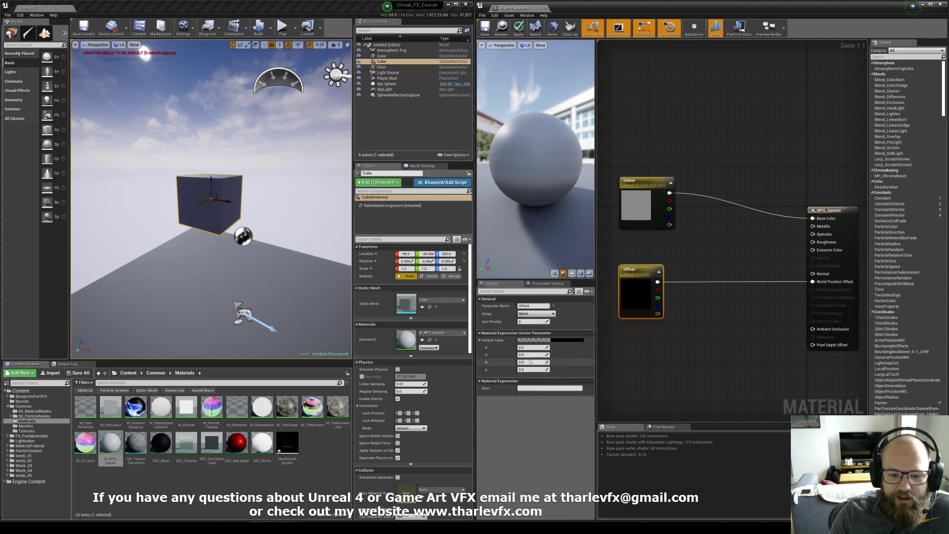
pyautogui.click(539, 363)
pyautogui.write('50')
pyautogui.press('Return')
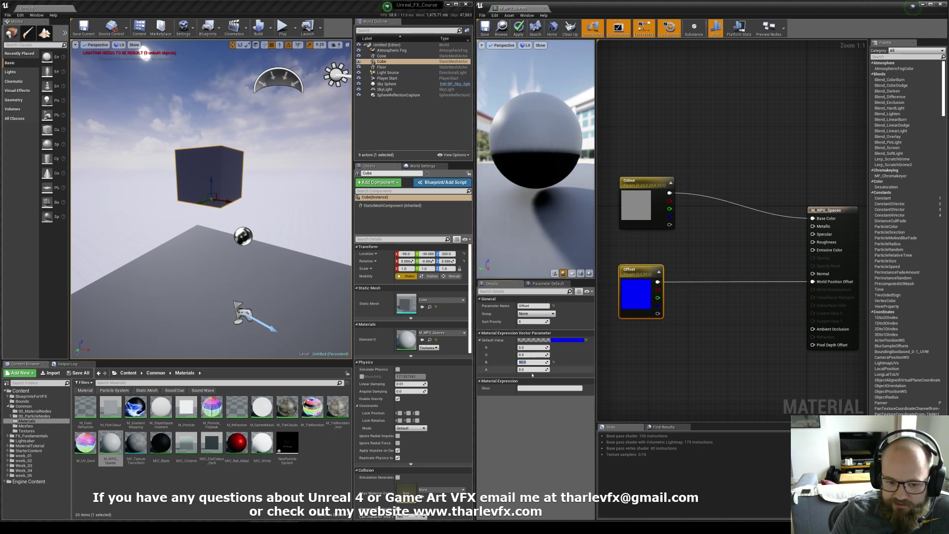
# Set the R channel of the Offset vector parameter's default value to 50.
pyautogui.click(717, 241)
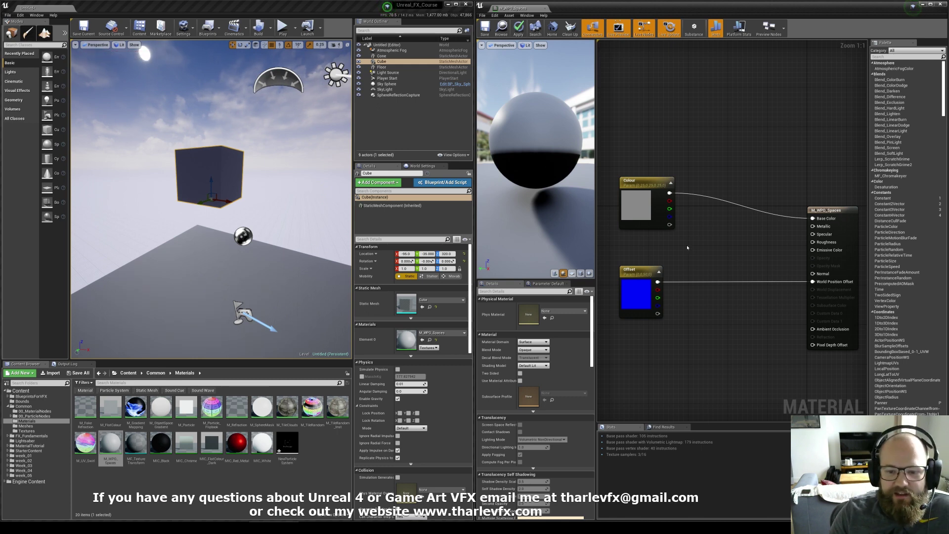
pyautogui.click(643, 272)
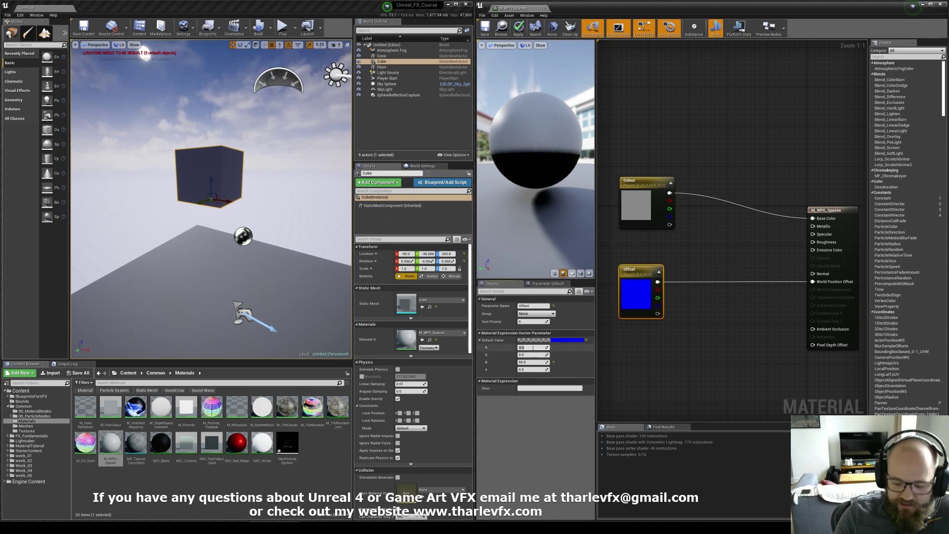
pyautogui.press('Return')
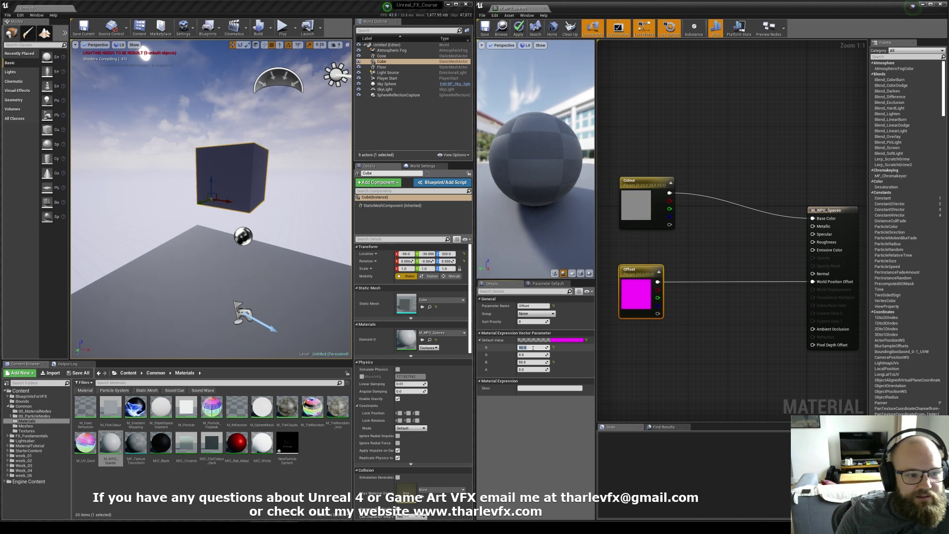
pyautogui.click(258, 197)
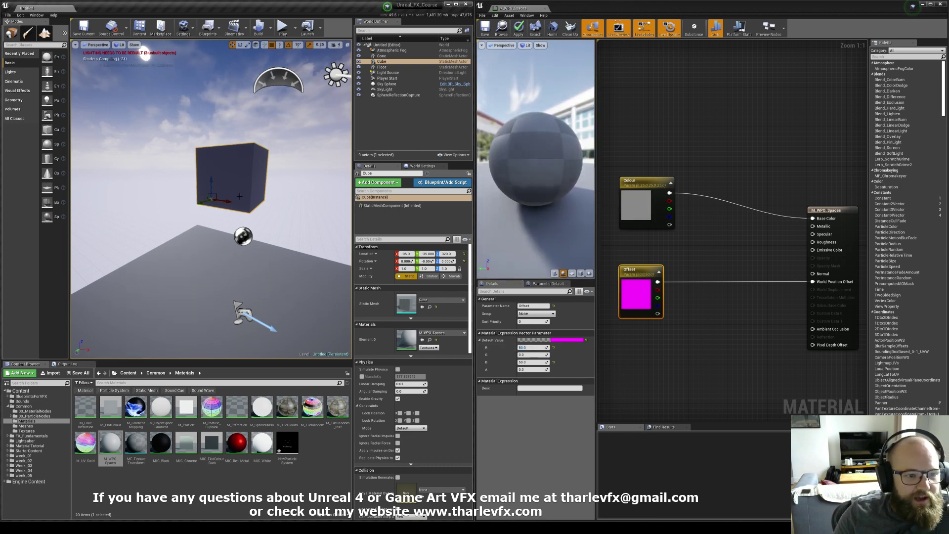
# Rotate the cube in the level about its Y axis so it sits tilted.
pyautogui.press('e')
pyautogui.moveTo(232, 184)
pyautogui.mouseDown()
pyautogui.moveTo(252, 217)
pyautogui.moveTo(207, 222)
pyautogui.moveTo(228, 219)
pyautogui.moveTo(216, 180)
pyautogui.mouseUp()
pyautogui.press('w')
# Set the R and B channels of the Offset vector parameter's default value to 0.
pyautogui.click(534, 348)
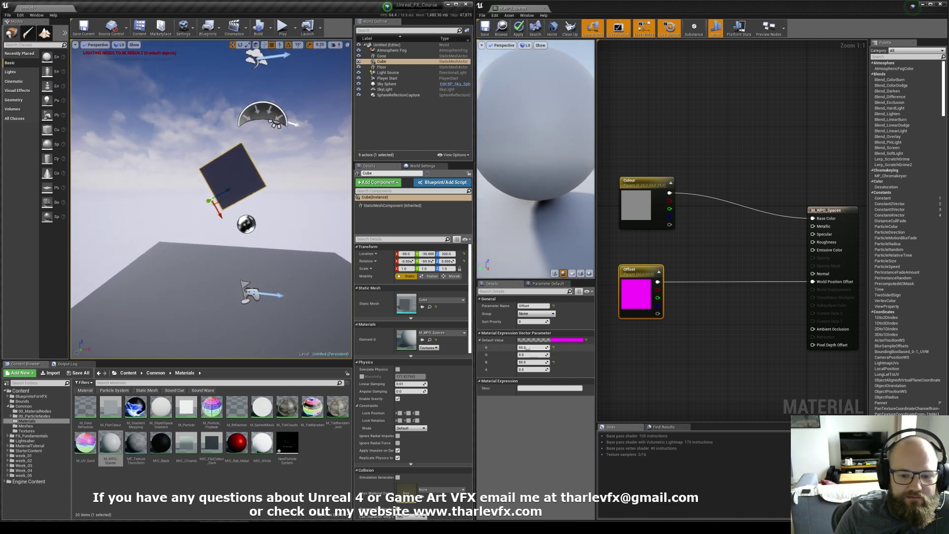
pyautogui.write('0')
pyautogui.press('Return')
pyautogui.click(533, 362)
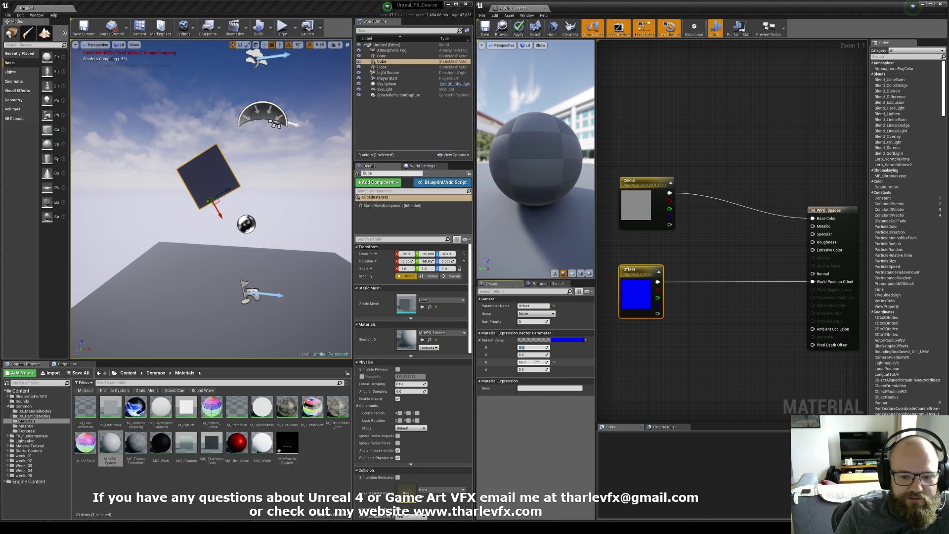
pyautogui.write('0')
pyautogui.press('Return')
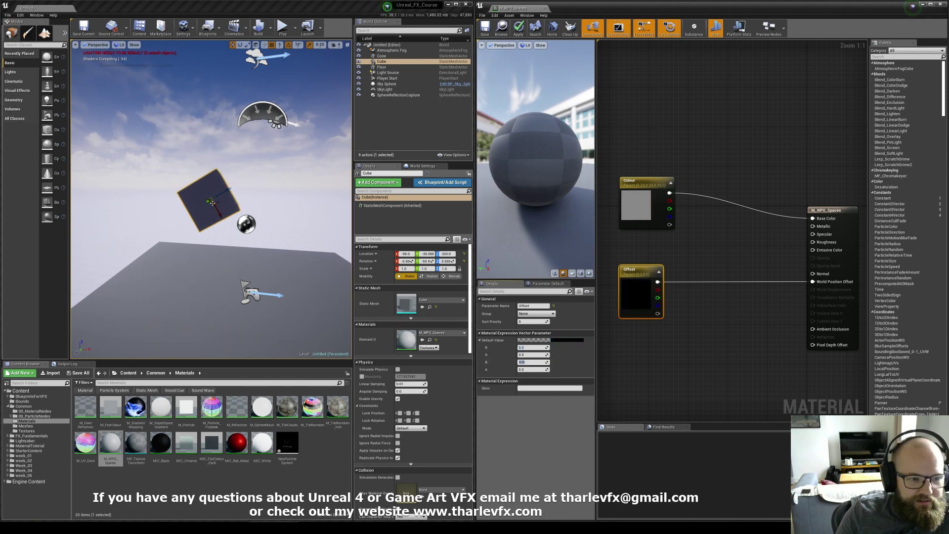
# Adjust the cube's tilt with a slight further rotation about its Y axis.
pyautogui.moveTo(212, 203); pyautogui.dragTo(221, 213, button='right')
pyautogui.press('e')
pyautogui.moveTo(213, 169)
pyautogui.mouseDown()
pyautogui.moveTo(232, 181)
pyautogui.moveTo(218, 171)
pyautogui.mouseUp()
pyautogui.press('w')
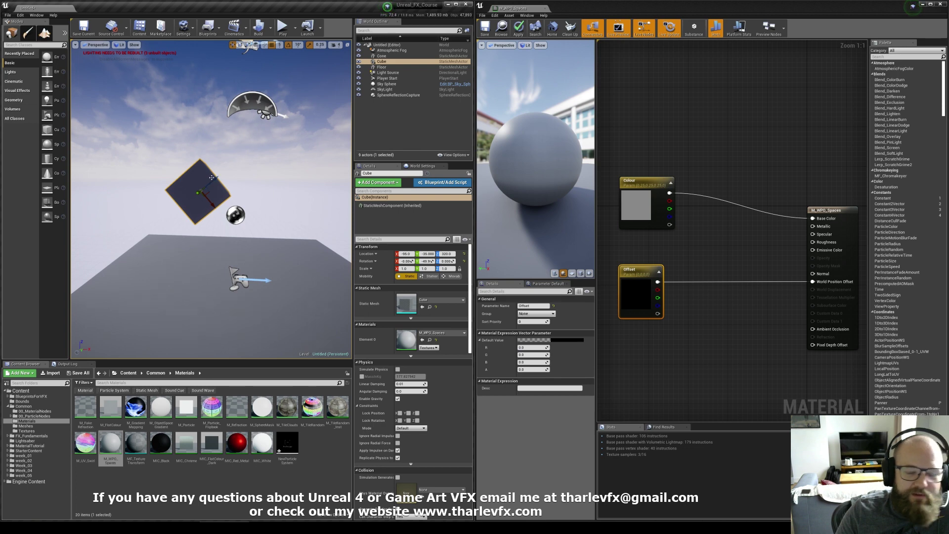
# Move the unconnected TransformVector node up between the Offset parameter and the material output node.
pyautogui.click(695, 339)
pyautogui.moveTo(678, 325); pyautogui.dragTo(673, 303, button='right')
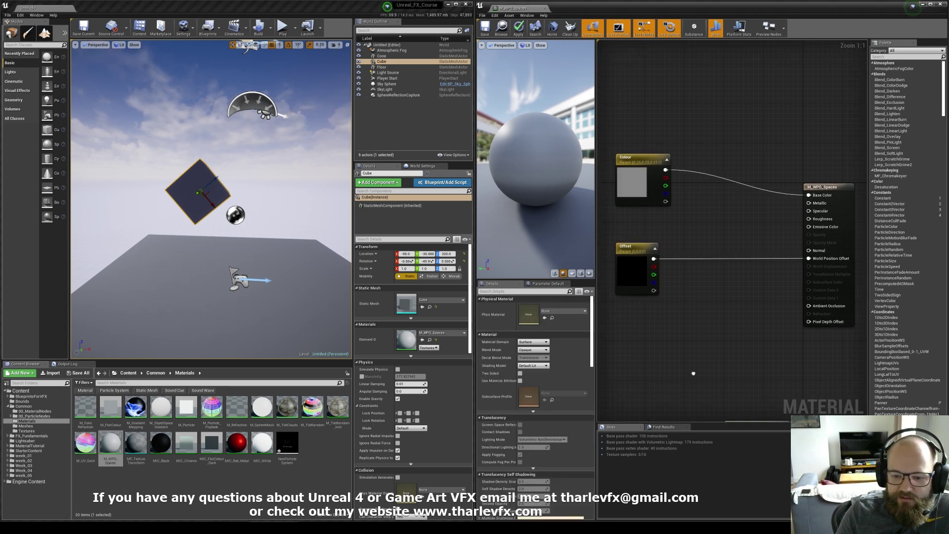
pyautogui.moveTo(692, 372); pyautogui.dragTo(678, 354, button='right')
pyautogui.moveTo(730, 404); pyautogui.dragTo(701, 261)
pyautogui.click(692, 311)
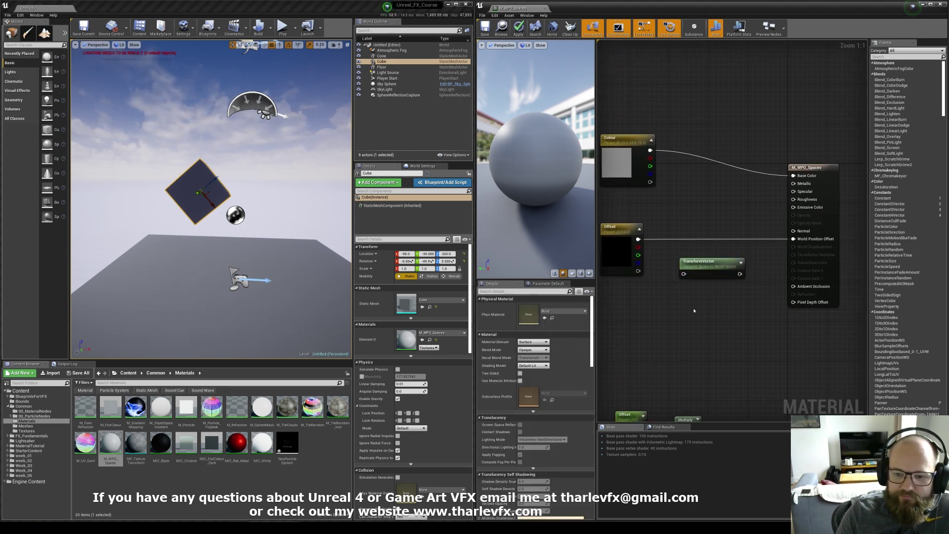
# Add a second TransformVector node below the existing one by searching for "trans", and delete it again.
pyautogui.moveTo(673, 302); pyautogui.dragTo(678, 323, button='right')
pyautogui.rightClick(678, 324)
pyautogui.write('trans')
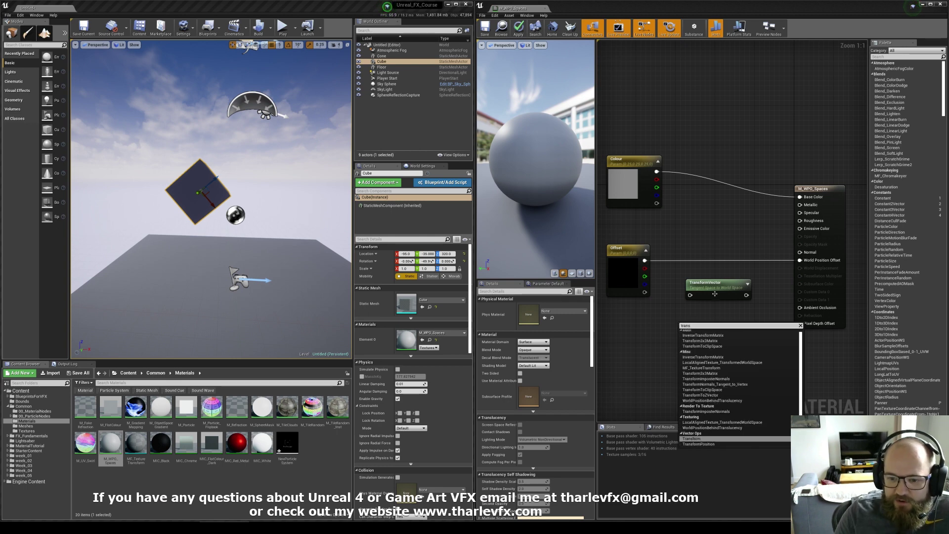
pyautogui.click(692, 438)
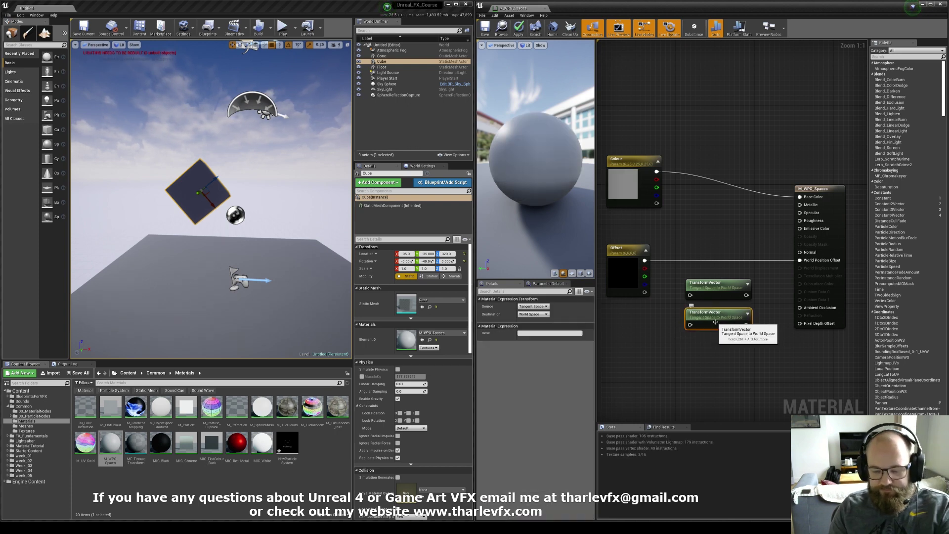
pyautogui.press('Delete')
# Wire TransformVector in line between Offset and World Position Offset, and set its source to Local Space.
pyautogui.moveTo(644, 260); pyautogui.dragTo(800, 260)
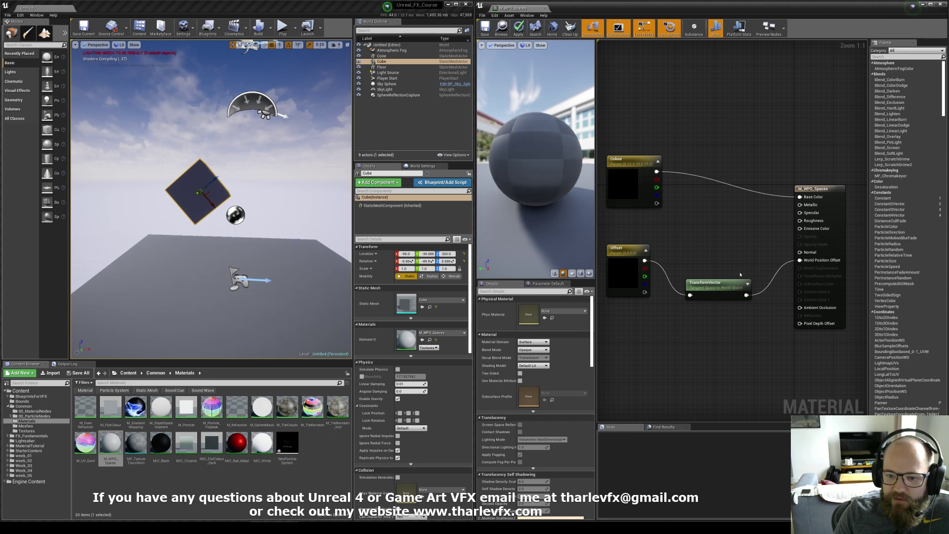
pyautogui.moveTo(731, 280)
pyautogui.mouseDown()
pyautogui.moveTo(732, 247)
pyautogui.moveTo(729, 267)
pyautogui.mouseUp()
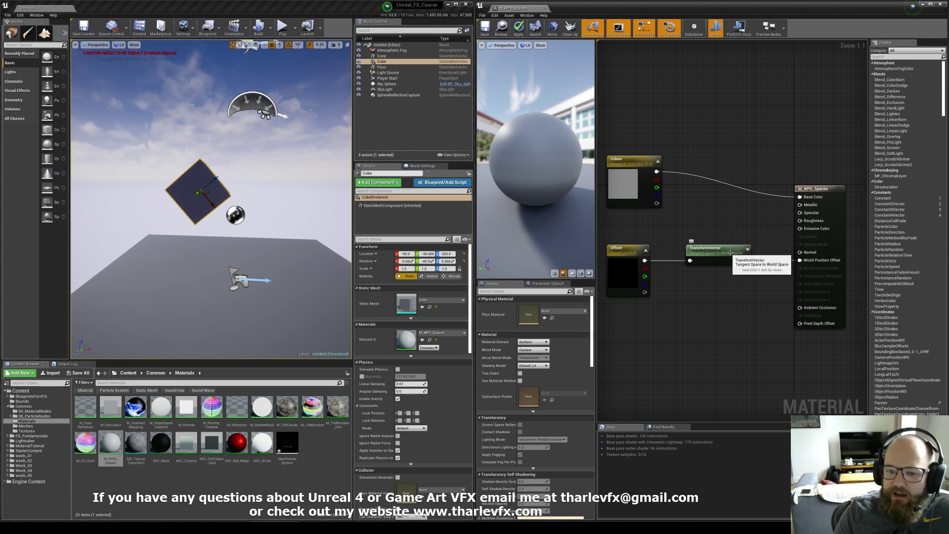
pyautogui.click(713, 258)
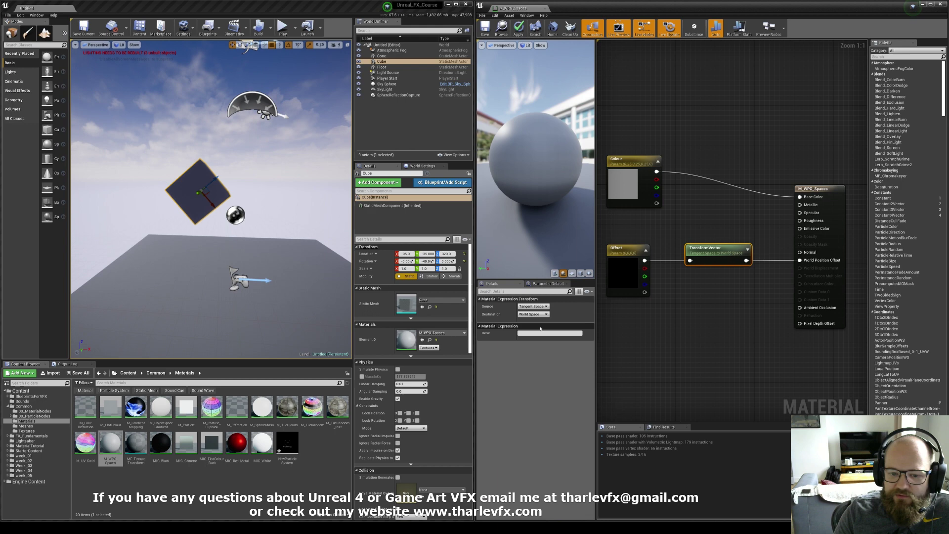
pyautogui.click(534, 307)
pyautogui.click(525, 315)
pyautogui.click(711, 235)
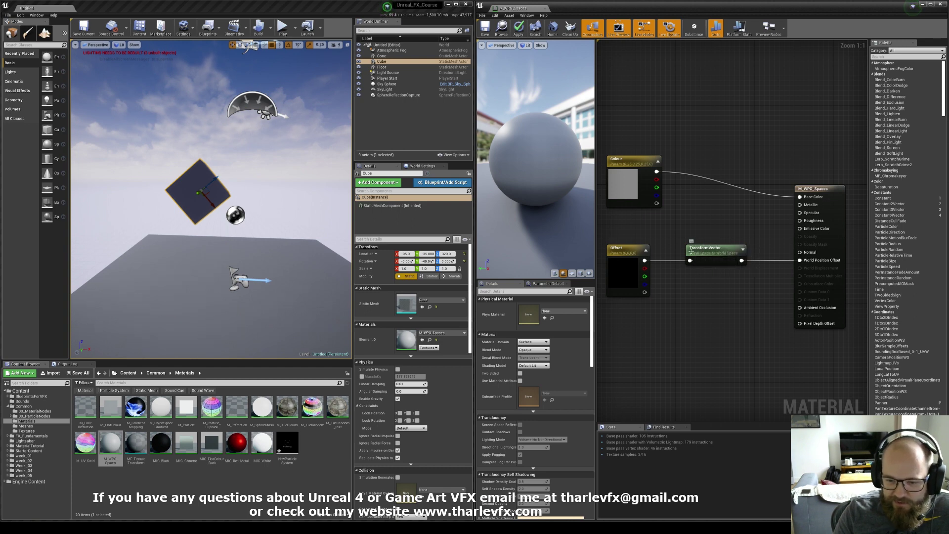
pyautogui.click(736, 248)
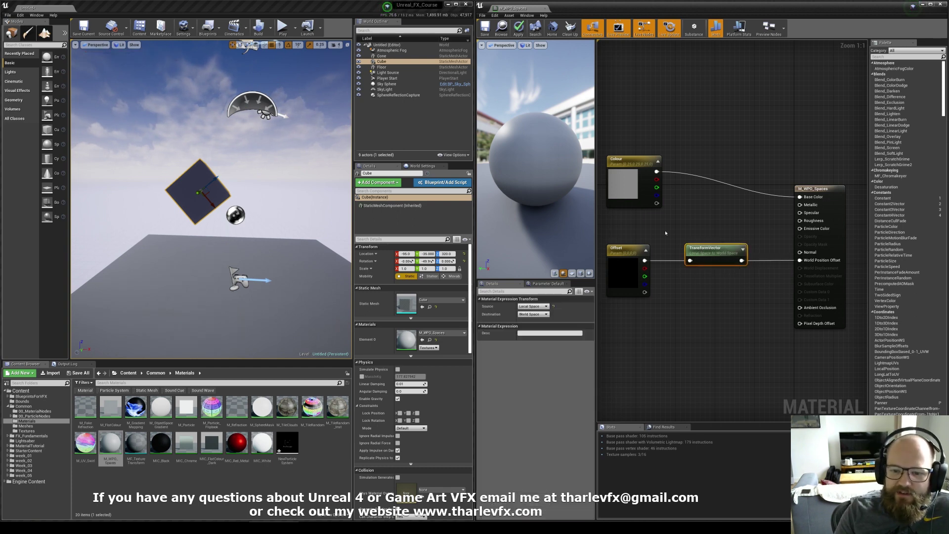
pyautogui.moveTo(665, 233); pyautogui.dragTo(615, 312)
pyautogui.click(713, 248)
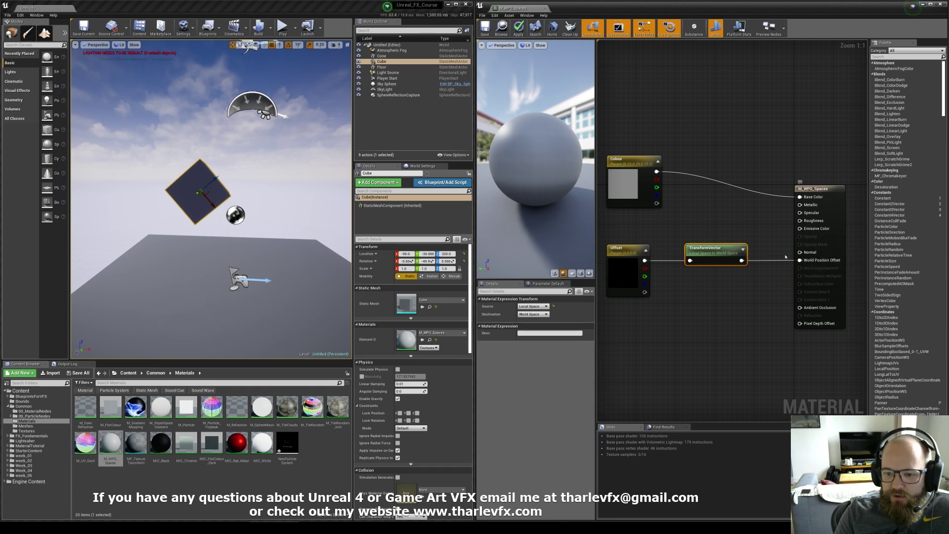
pyautogui.click(728, 130)
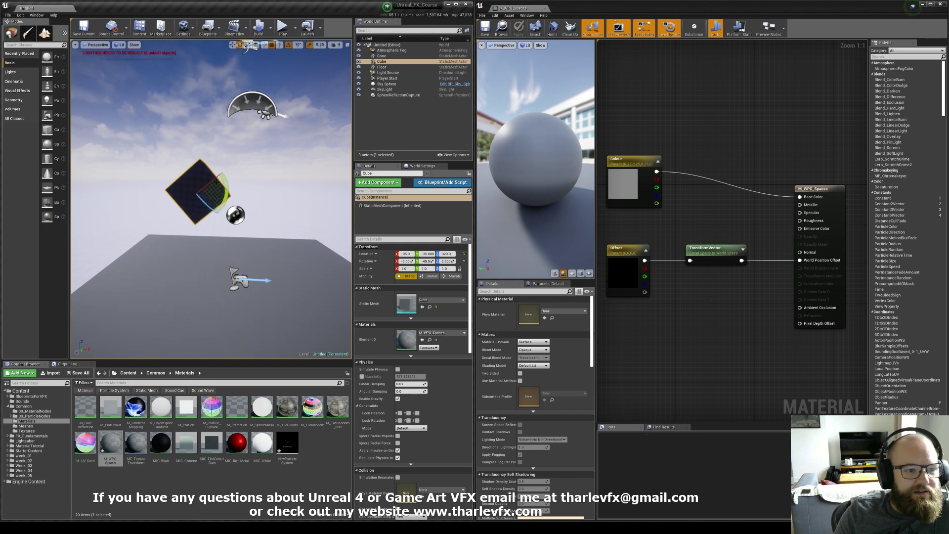
# Rotate the cube back upright and set the B channel of the Offset default value to 50.
pyautogui.moveTo(226, 194); pyautogui.dragTo(221, 149)
pyautogui.press('w')
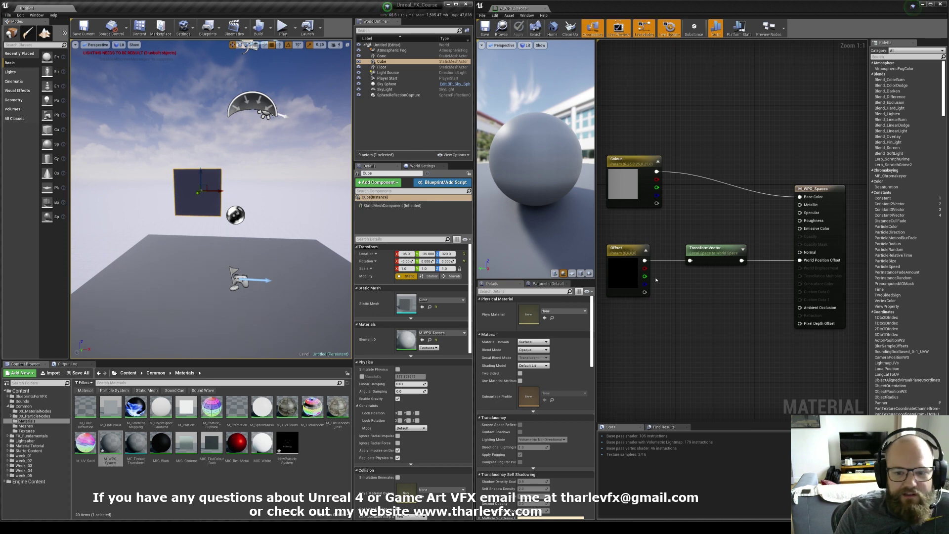
pyautogui.click(634, 277)
pyautogui.click(533, 363)
pyautogui.write('50')
pyautogui.press('Return')
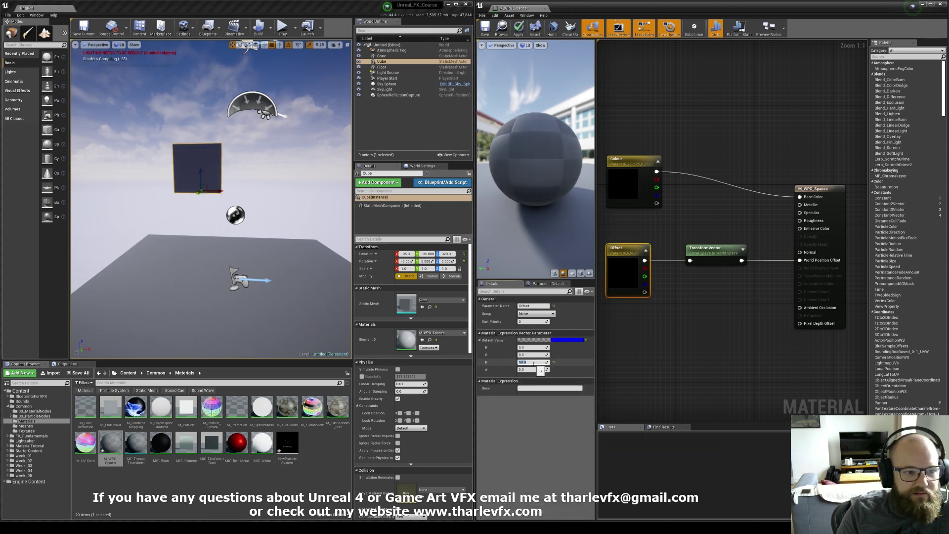
# Reset the B channel of the Offset default value to 0 and rotate the cube about its Y axis to tilt it.
pyautogui.write('0')
pyautogui.press('Return')
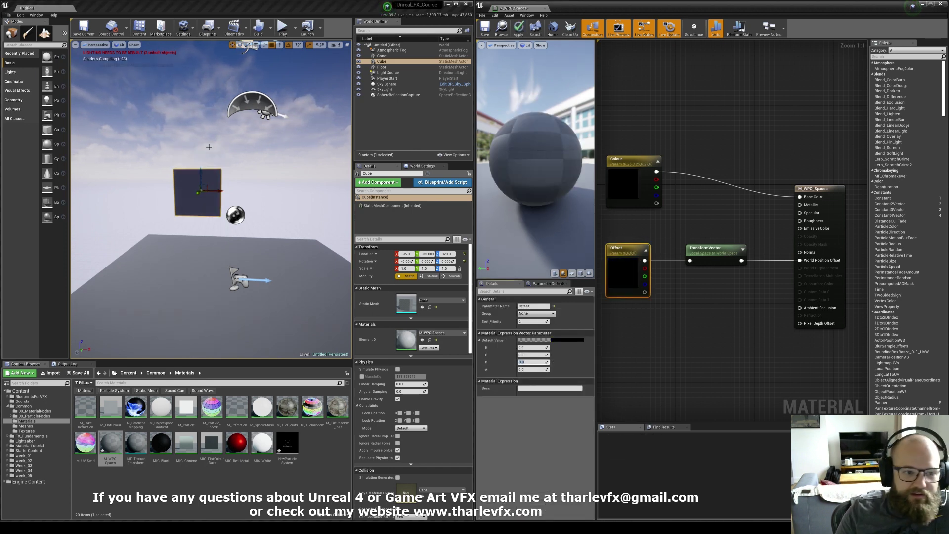
pyautogui.click(209, 172)
pyautogui.press('e')
pyautogui.moveTo(209, 172); pyautogui.dragTo(228, 183)
pyautogui.press('w')
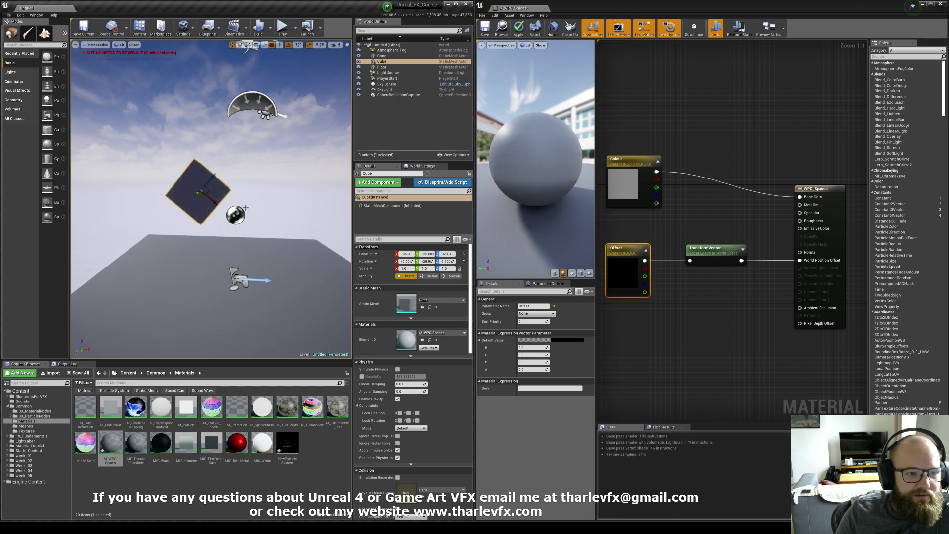
# Set the B channel of the Offset default value to 50, and raise it further to push the tilted cube along its local Z axis.
pyautogui.click(528, 362)
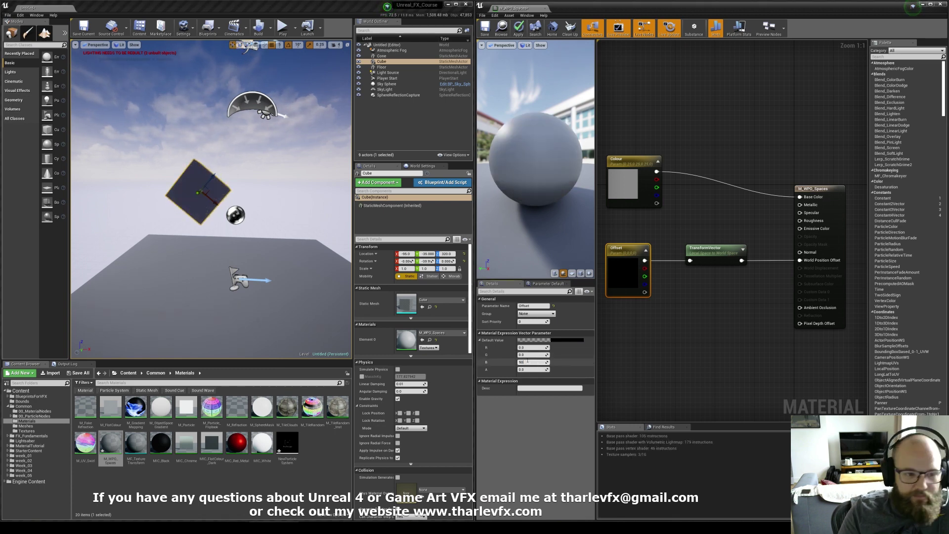
pyautogui.click(527, 361)
pyautogui.write('50')
pyautogui.press('Return')
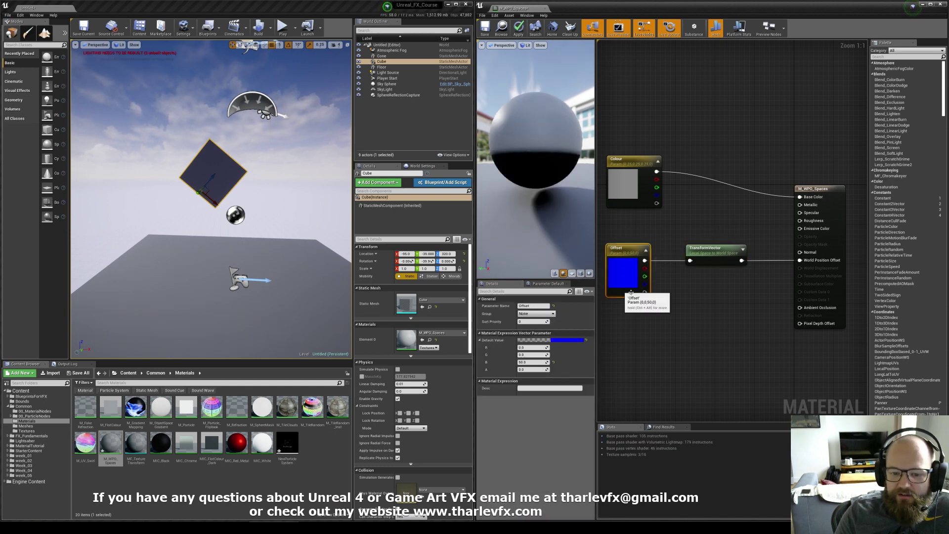
pyautogui.moveTo(531, 362)
pyautogui.mouseDown()
pyautogui.moveTo(517, 362)
pyautogui.moveTo(536, 362)
pyautogui.moveTo(526, 362)
pyautogui.mouseUp()
pyautogui.moveTo(745, 229); pyautogui.dragTo(689, 285)
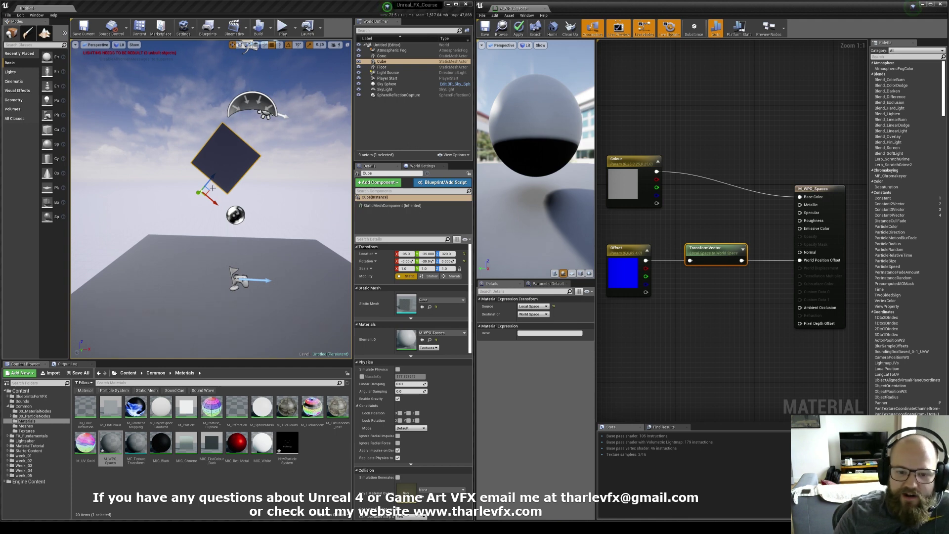
pyautogui.click(652, 237)
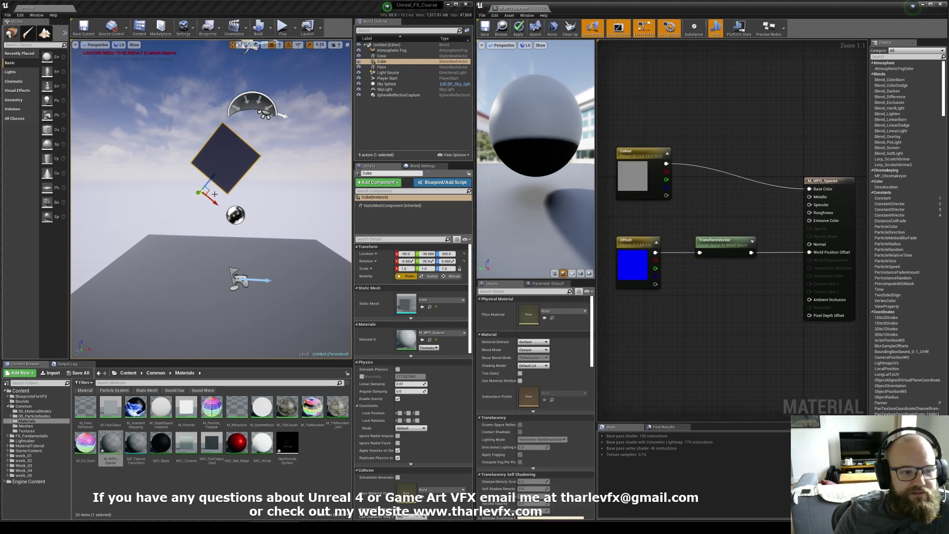
pyautogui.moveTo(714, 310); pyautogui.dragTo(704, 305, button='right')
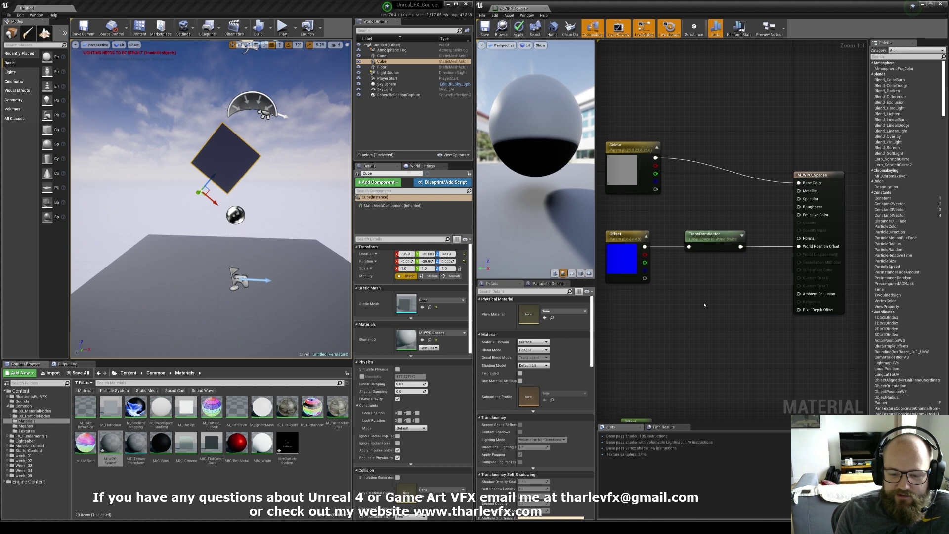
pyautogui.click(625, 264)
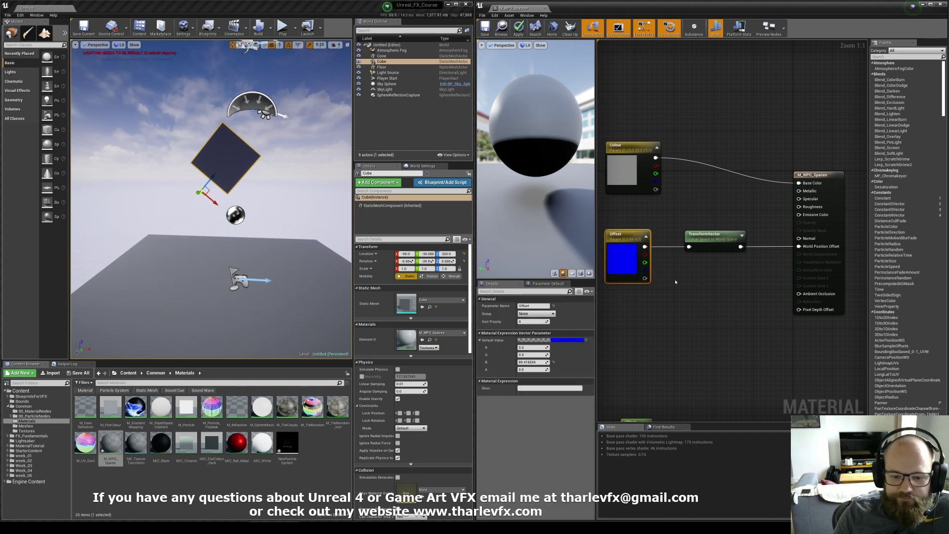
pyautogui.click(676, 282)
# Change the TransformVector source to Tangent Space, apply the material, and inspect the cube's faces from other angles.
pyautogui.click(715, 241)
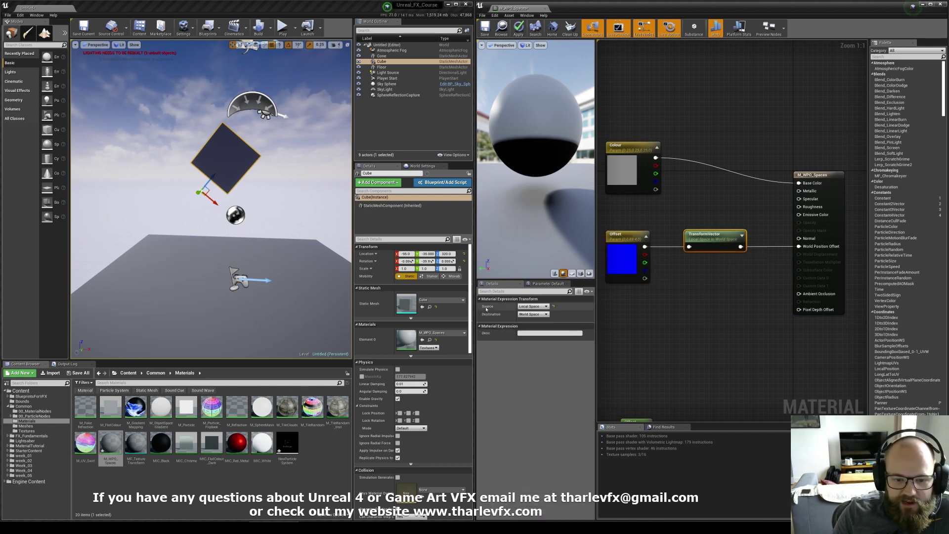
pyautogui.click(532, 306)
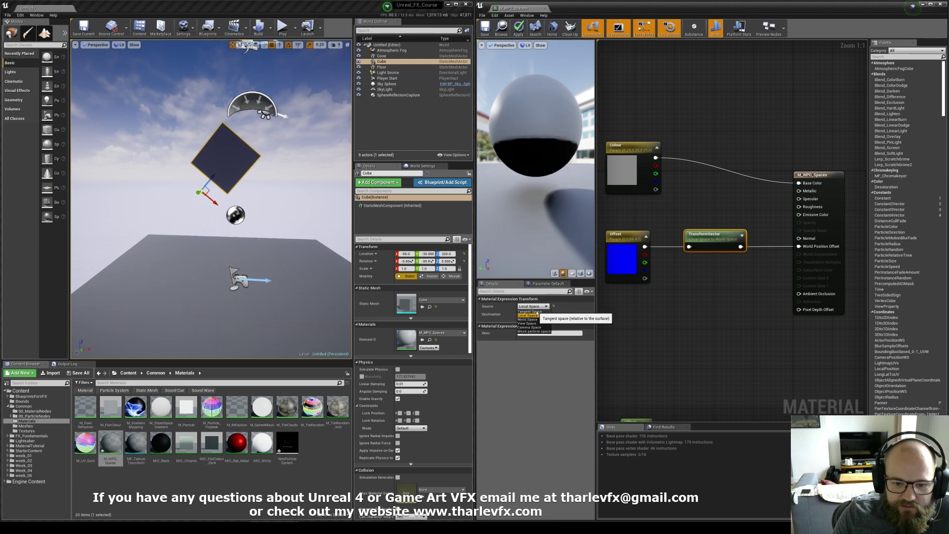
pyautogui.click(529, 312)
pyautogui.click(702, 213)
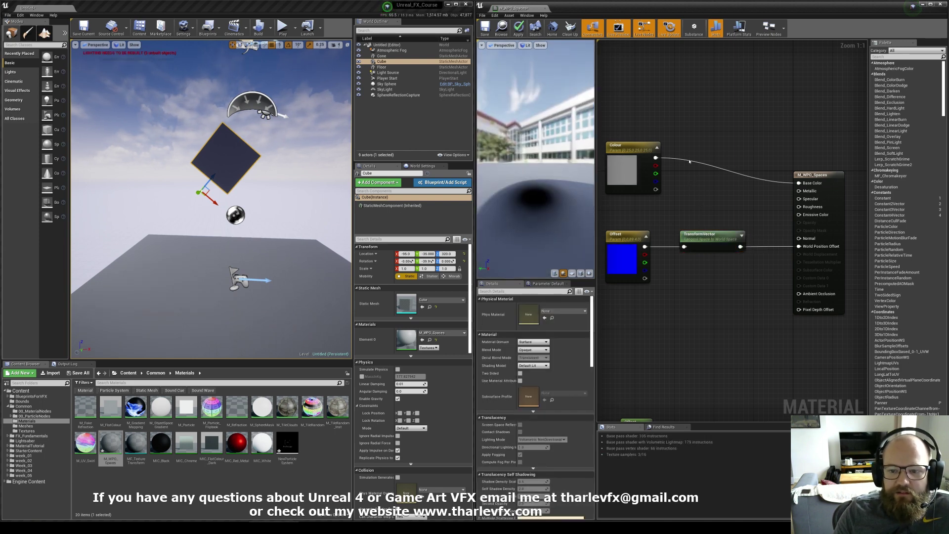
pyautogui.click(518, 27)
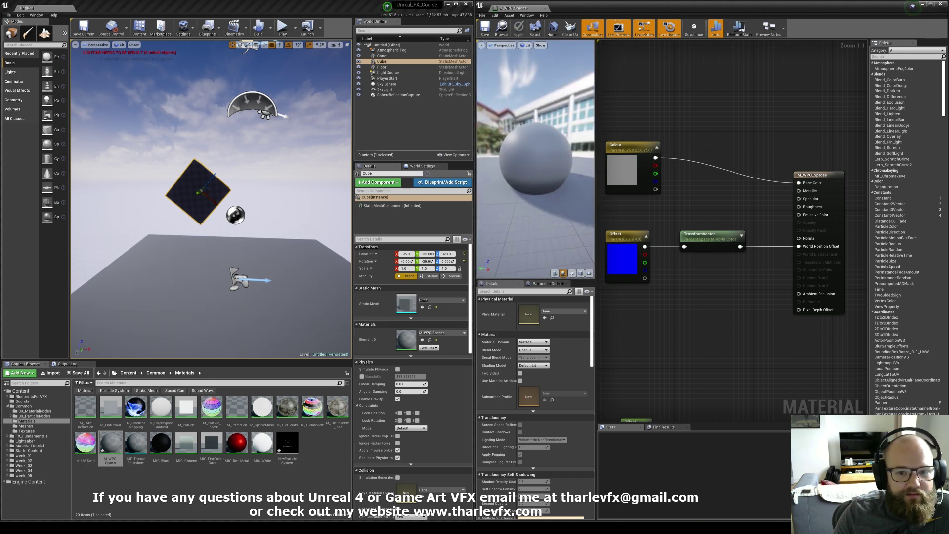
pyautogui.keyDown('alt'); pyautogui.moveTo(131, 177); pyautogui.dragTo(270, 145); pyautogui.keyUp('alt')
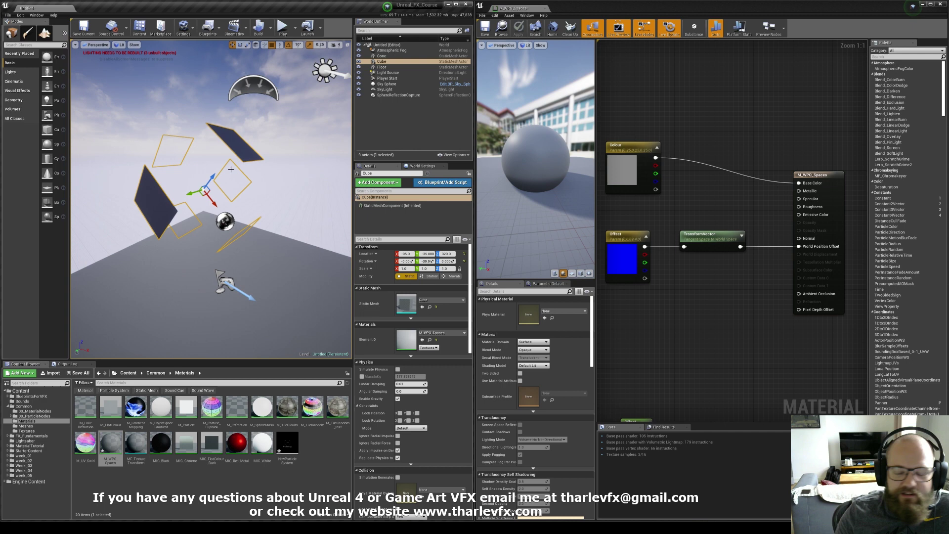
pyautogui.moveTo(186, 160)
pyautogui.keyDown('alt'); pyautogui.mouseDown()
pyautogui.moveTo(262, 165)
pyautogui.moveTo(232, 118)
pyautogui.moveTo(189, 156)
pyautogui.mouseUp(); pyautogui.keyUp('alt')
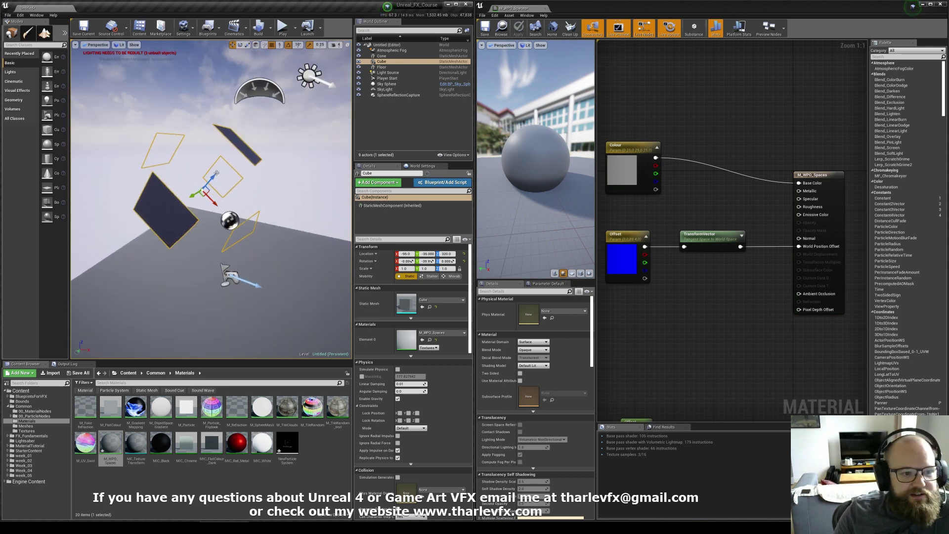
# Set the B channel of the Offset default value to 20 and inspect the cube from several angles.
pyautogui.click(621, 254)
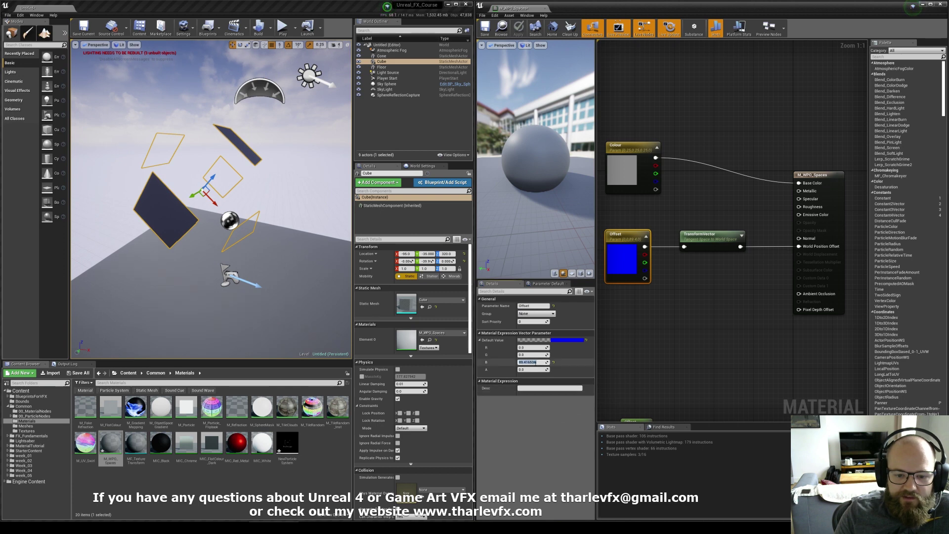
pyautogui.write('0')
pyautogui.press('Return')
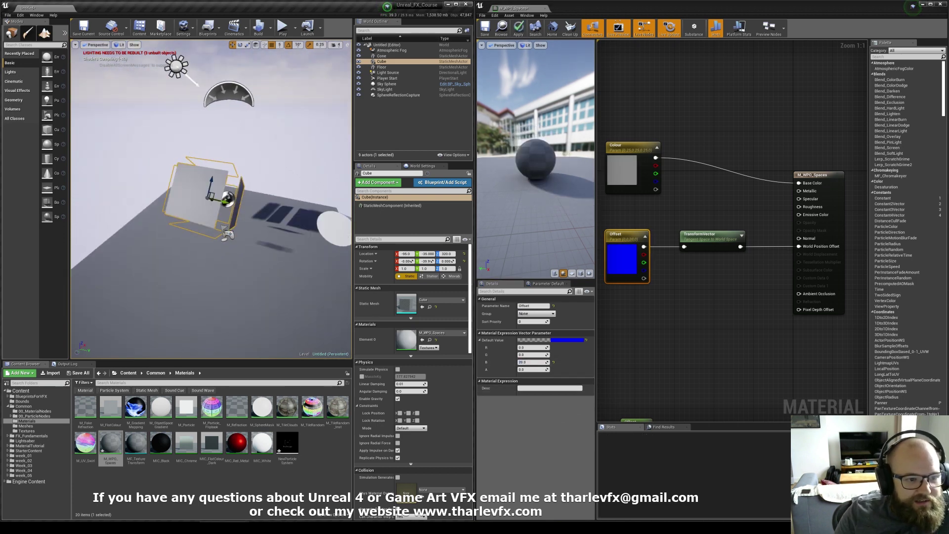
pyautogui.keyDown('alt'); pyautogui.moveTo(213, 197); pyautogui.dragTo(132, 164); pyautogui.keyUp('alt')
pyautogui.click(718, 234)
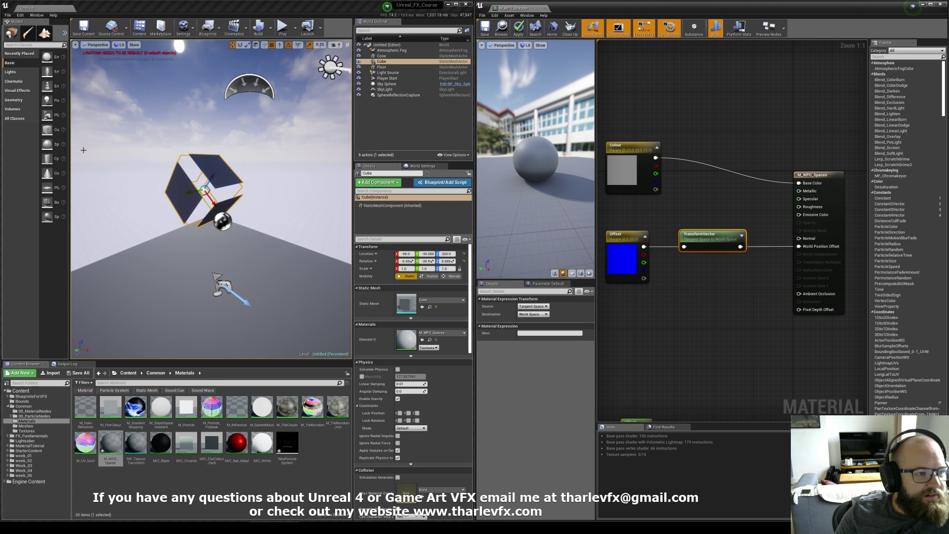
# Place a basic Sphere in the level beside the cube.
pyautogui.moveTo(47, 143); pyautogui.dragTo(315, 184)
pyautogui.moveTo(279, 226); pyautogui.dragTo(328, 227, button='right')
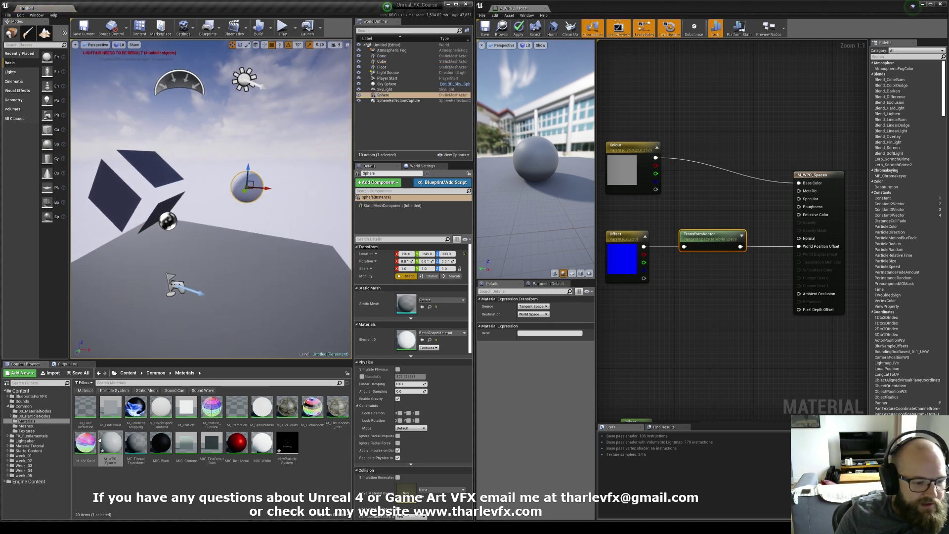
# Apply the M_WPO_Spaces material to the sphere and raise the Offset default value's B channel to about 43 to expand it.
pyautogui.moveTo(99, 439); pyautogui.dragTo(247, 190)
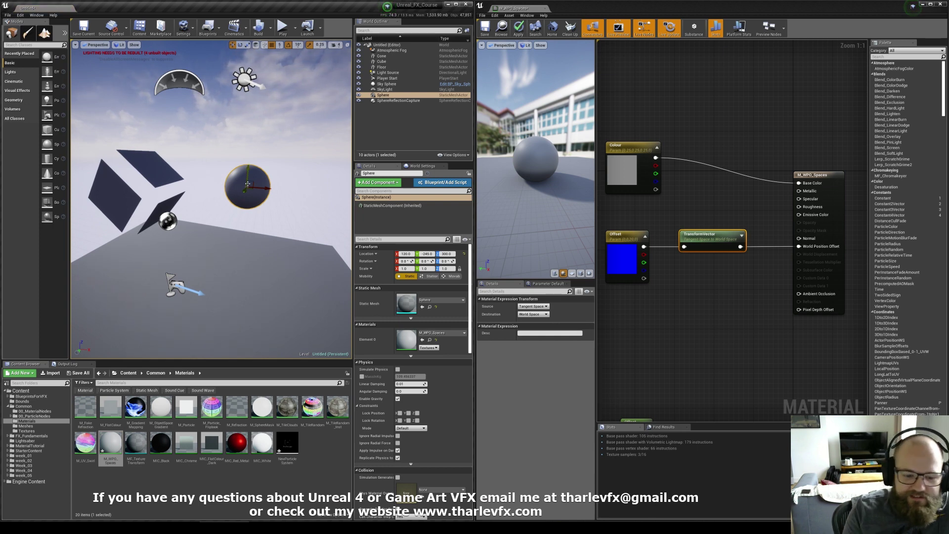
pyautogui.press('f')
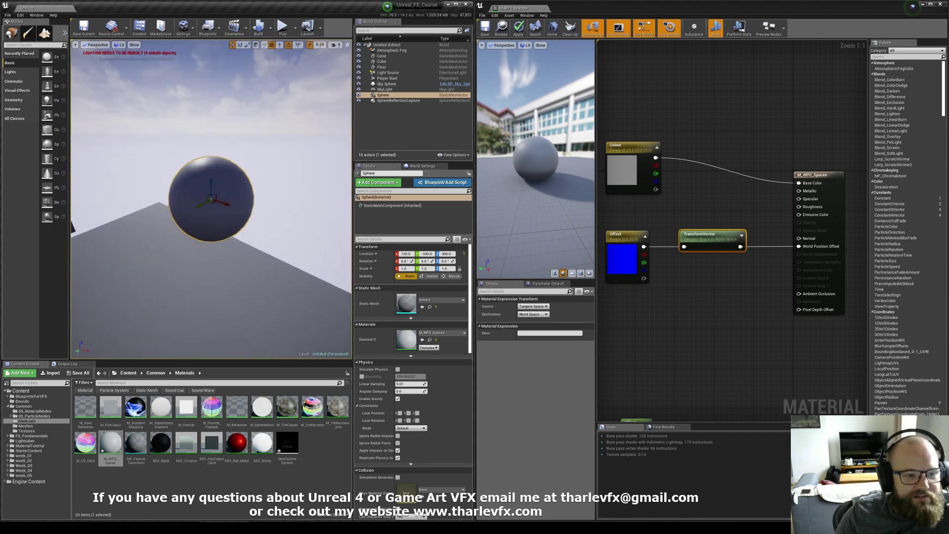
pyautogui.click(624, 238)
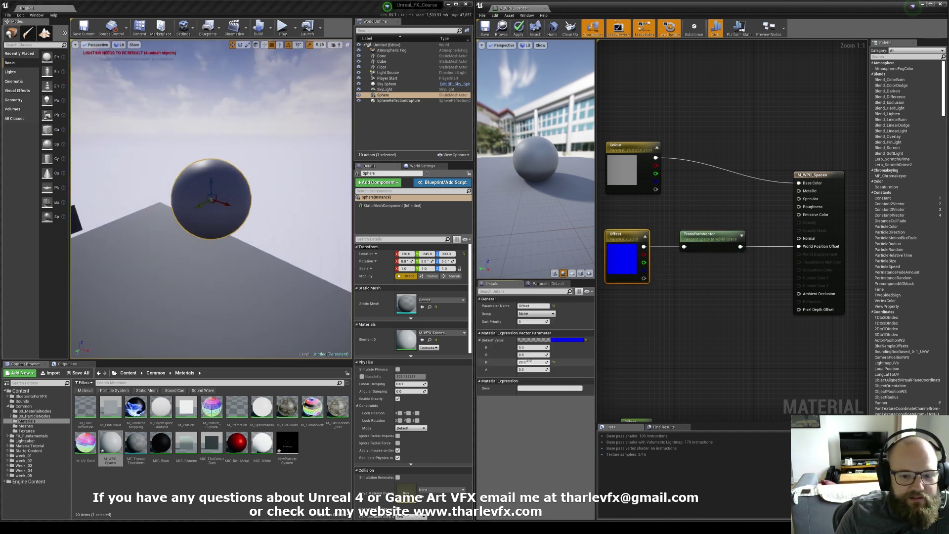
pyautogui.moveTo(529, 362); pyautogui.dragTo(550, 362)
pyautogui.moveTo(275, 218); pyautogui.dragTo(213, 210, button='right')
# Move the scalar Offset, VertexNormalWS and Multiply nodes up beneath the Offset vector parameter in the material graph.
pyautogui.click(740, 321)
pyautogui.moveTo(682, 298); pyautogui.dragTo(692, 278, button='right')
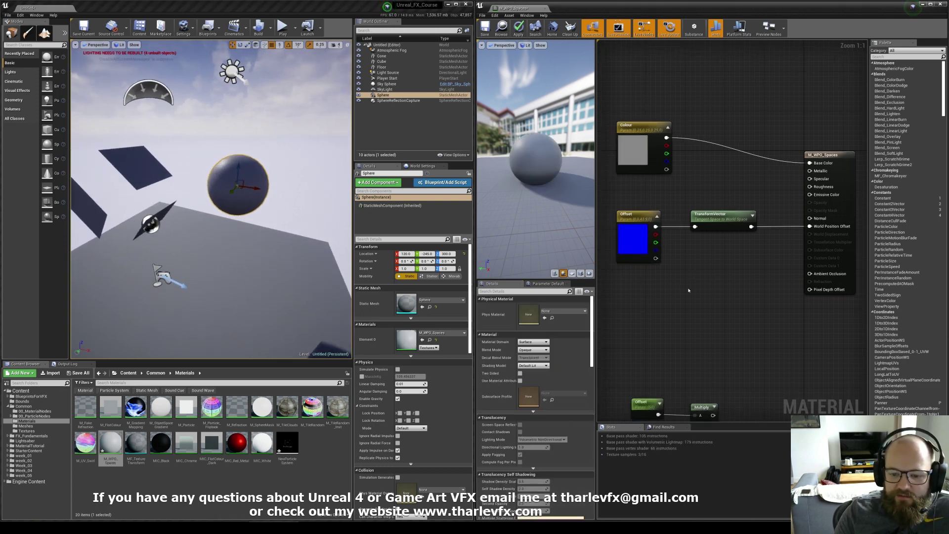
pyautogui.moveTo(694, 331); pyautogui.dragTo(695, 295, button='right')
pyautogui.moveTo(736, 317); pyautogui.dragTo(655, 400)
pyautogui.moveTo(646, 402); pyautogui.dragTo(627, 292)
pyautogui.moveTo(711, 247); pyautogui.dragTo(636, 303)
pyautogui.moveTo(623, 292); pyautogui.dragTo(626, 293)
pyautogui.click(684, 298)
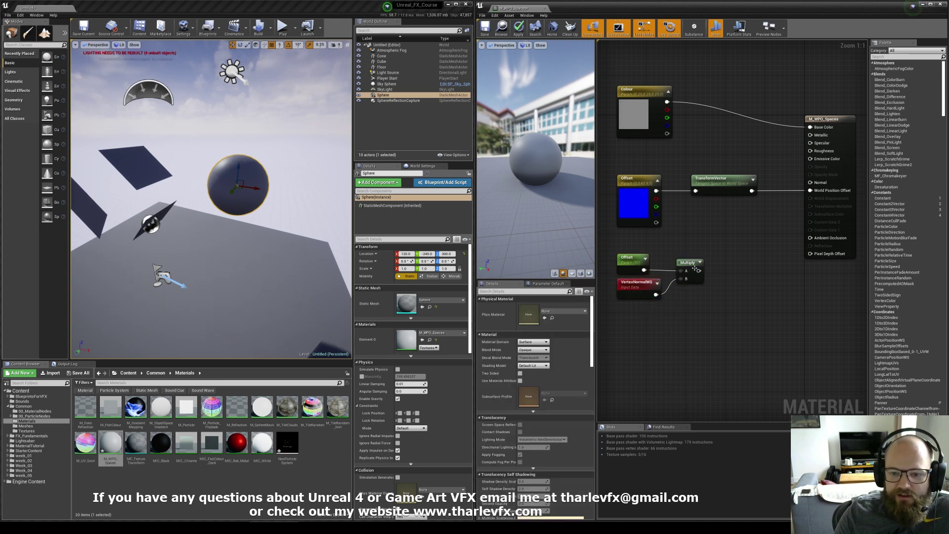
# Connect the Multiply output to World Position Offset in place of TransformVector and apply the material.
pyautogui.moveTo(698, 271); pyautogui.dragTo(785, 191)
pyautogui.moveTo(710, 224); pyautogui.dragTo(762, 231, button='right')
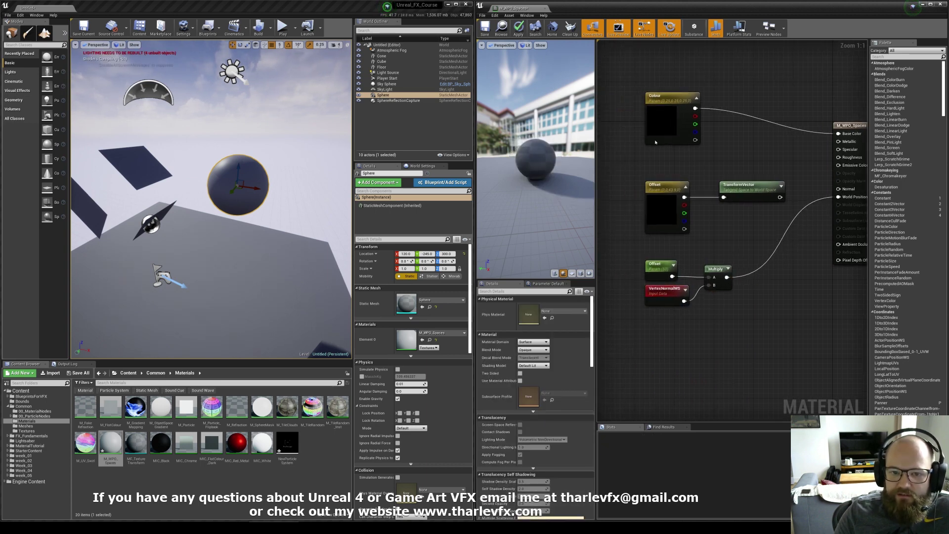
pyautogui.click(518, 28)
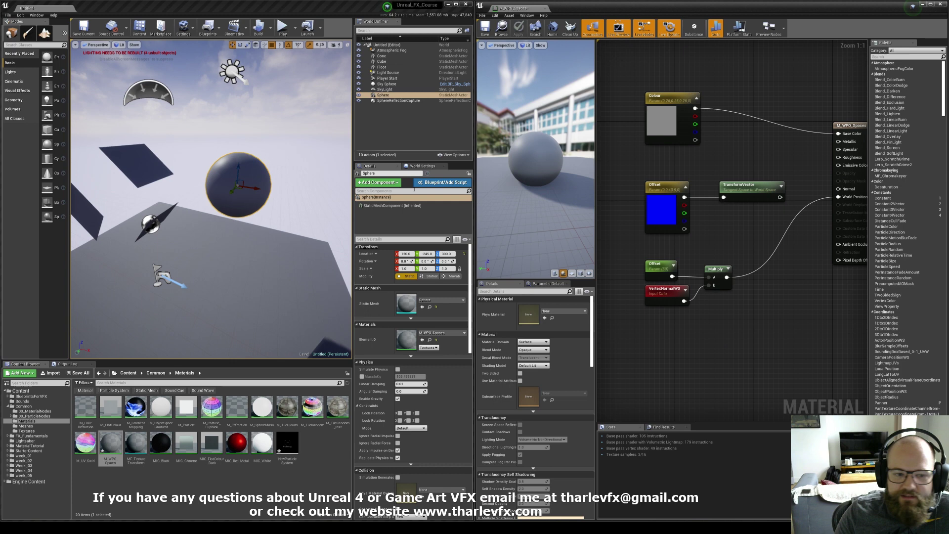
# Open the sphere's static mesh for editing and display its vertex normals up close.
pyautogui.click(243, 176)
pyautogui.hotkey('ctrl', 'e')
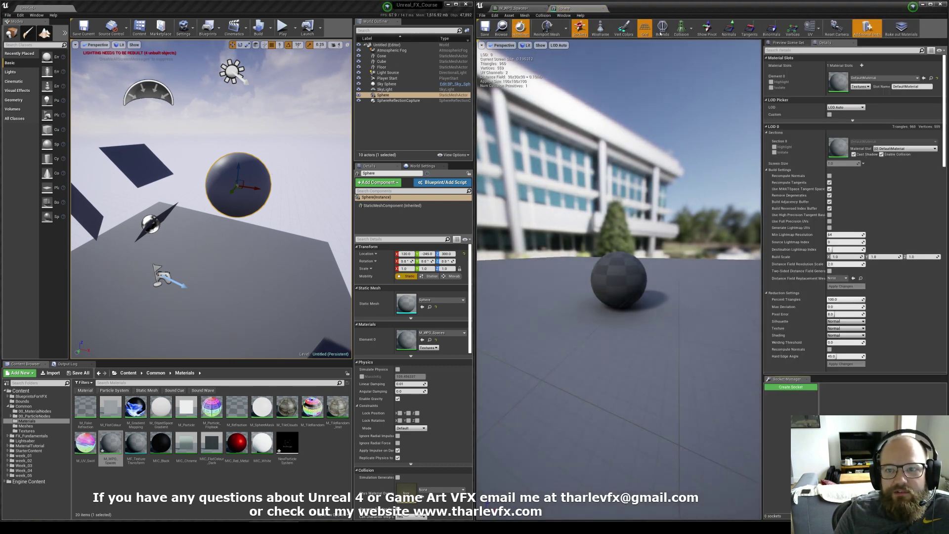
pyautogui.click(730, 30)
pyautogui.scroll(6, 656, 250)
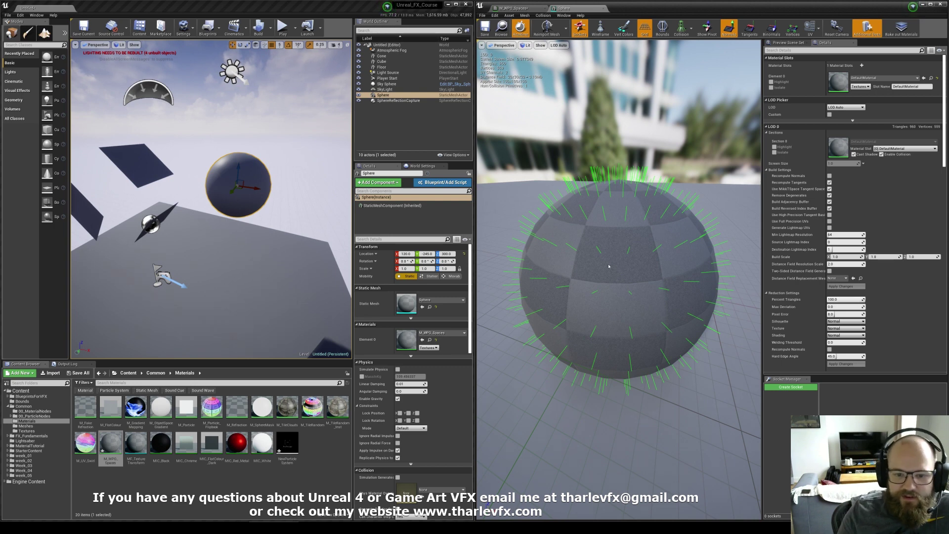
# Open the cube's static mesh for editing, display its normals, and examine their directions at the corners.
pyautogui.click(140, 167)
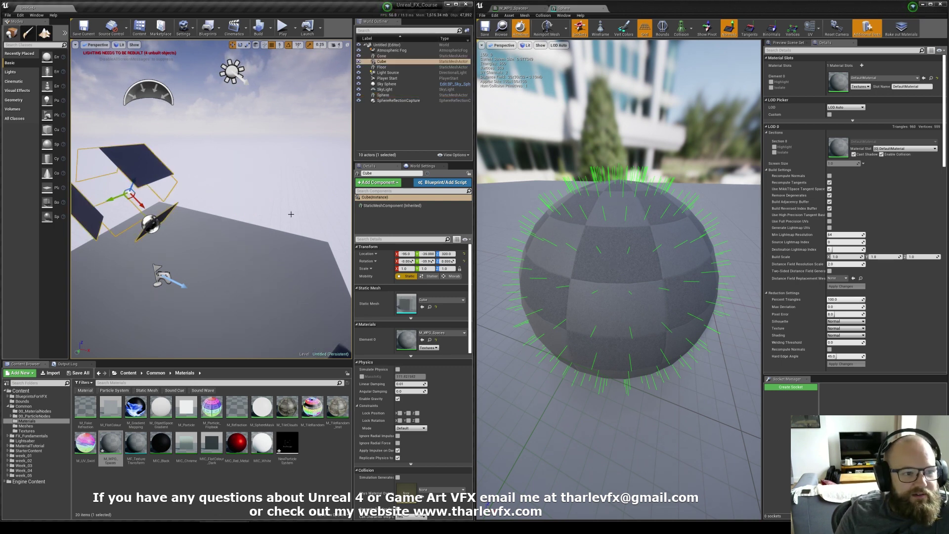
pyautogui.doubleClick(406, 303)
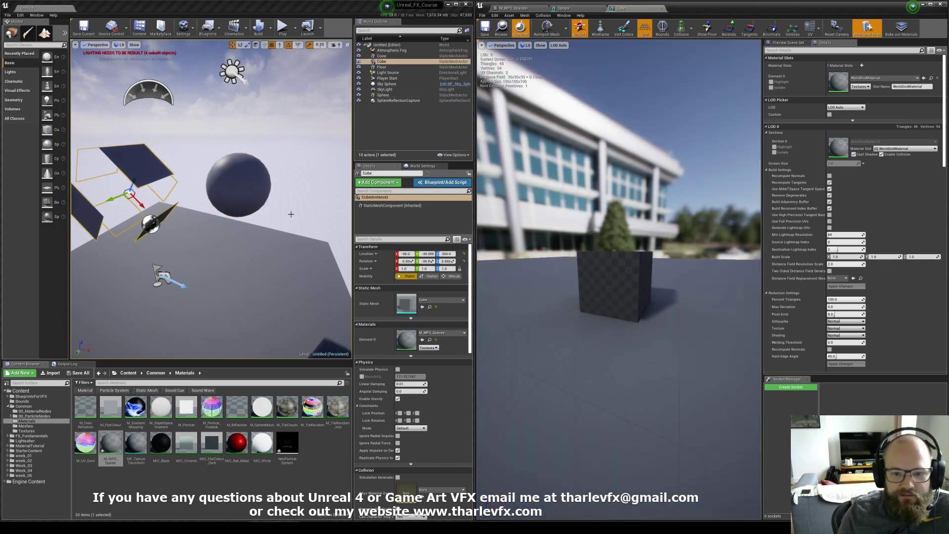
pyautogui.click(728, 29)
pyautogui.keyDown('alt'); pyautogui.moveTo(684, 163); pyautogui.dragTo(704, 188); pyautogui.keyUp('alt')
pyautogui.keyDown('alt'); pyautogui.moveTo(684, 163); pyautogui.dragTo(731, 173, button='right'); pyautogui.keyUp('alt')
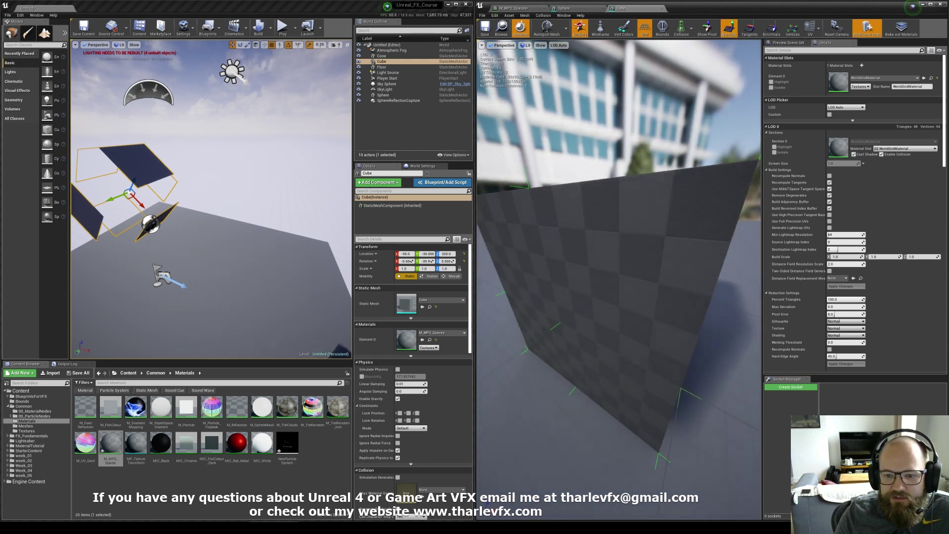
pyautogui.scroll(-5, 662, 230)
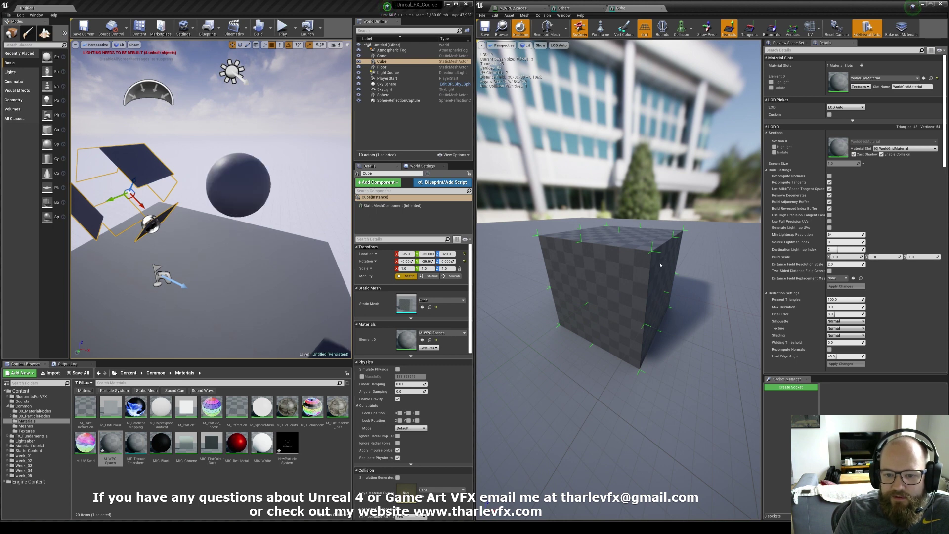
# Examine the level's sphere and cube from farther away and compare them with the sphere mesh's normals.
pyautogui.moveTo(284, 232); pyautogui.dragTo(262, 239, button='right')
pyautogui.click(242, 193)
pyautogui.moveTo(242, 193); pyautogui.dragTo(255, 222, button='right')
pyautogui.click(238, 205)
pyautogui.click(231, 194)
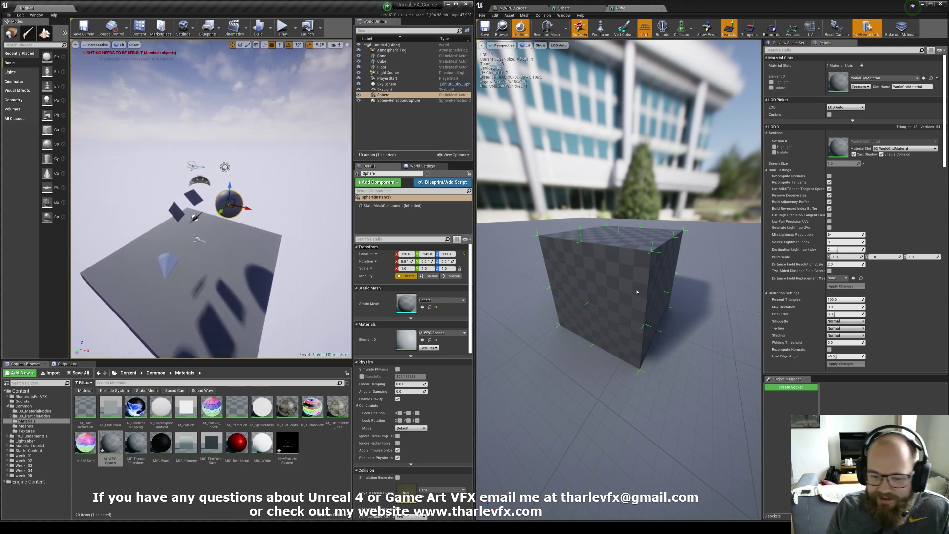
pyautogui.scroll(3, 215, 236)
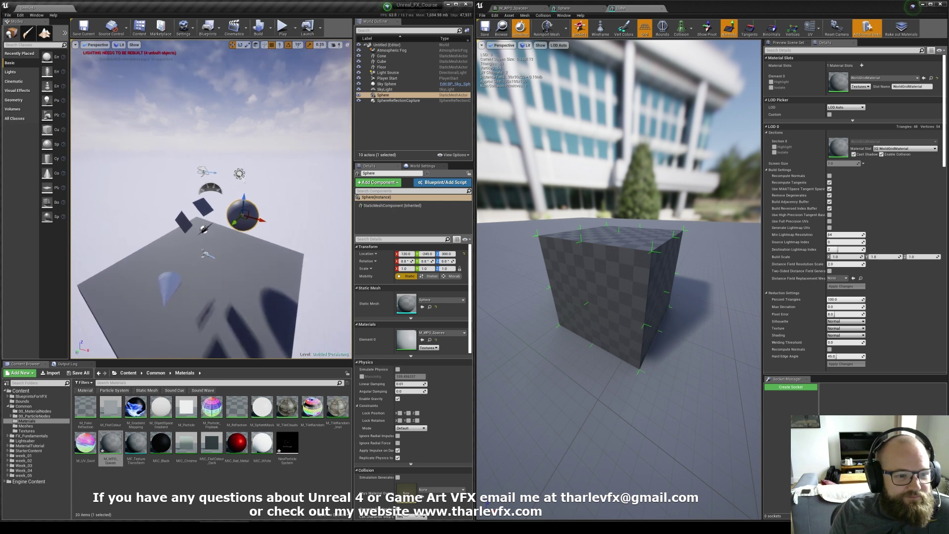
pyautogui.click(569, 8)
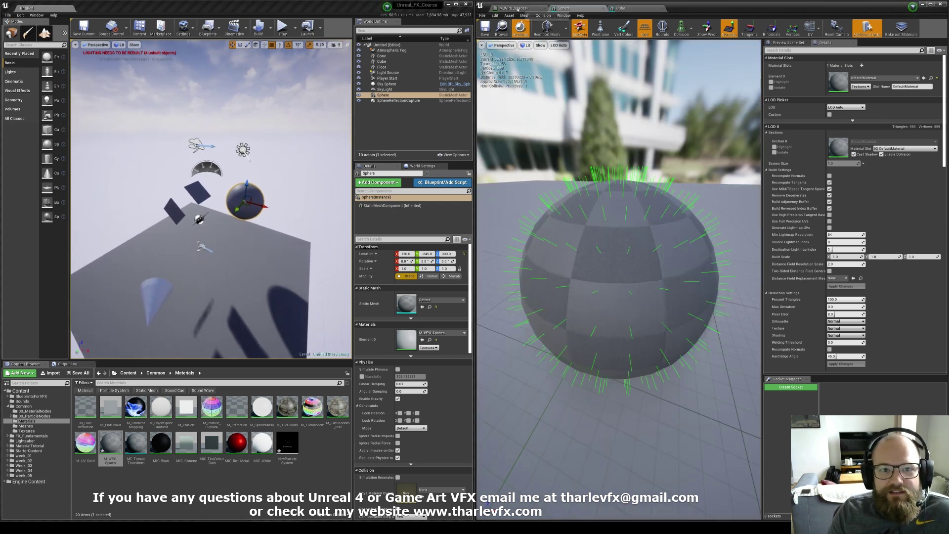
# Return to the M_WPO_Spaces material and set the TransformVector source to View Space.
pyautogui.click(514, 9)
pyautogui.click(747, 185)
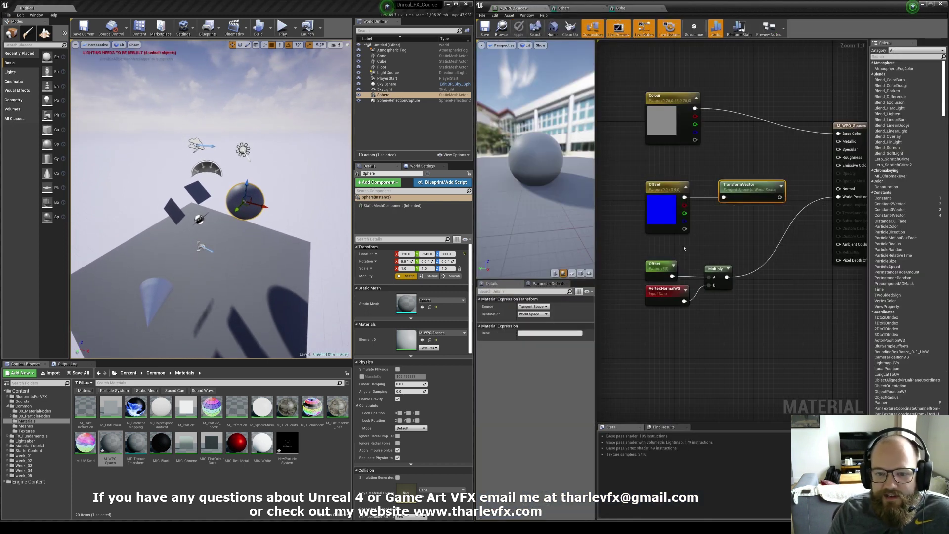
pyautogui.click(545, 306)
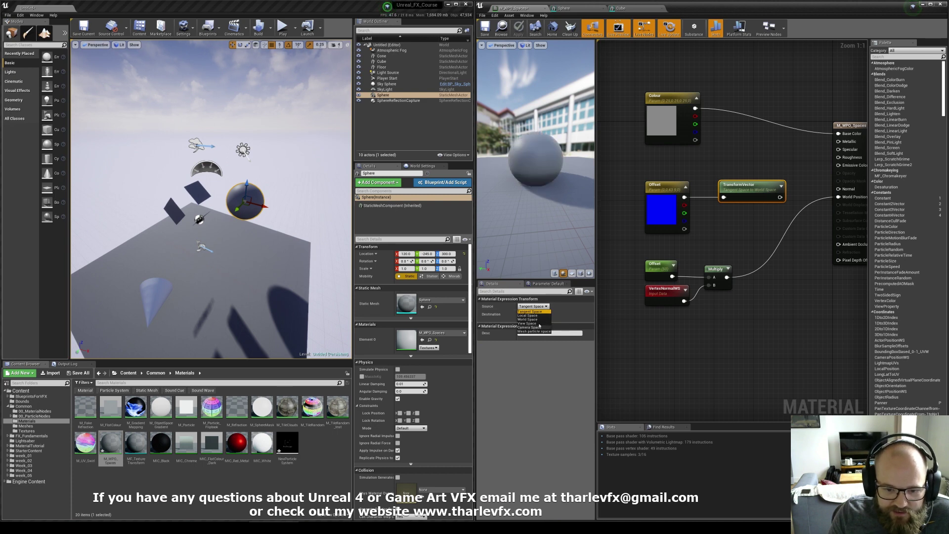
pyautogui.click(528, 323)
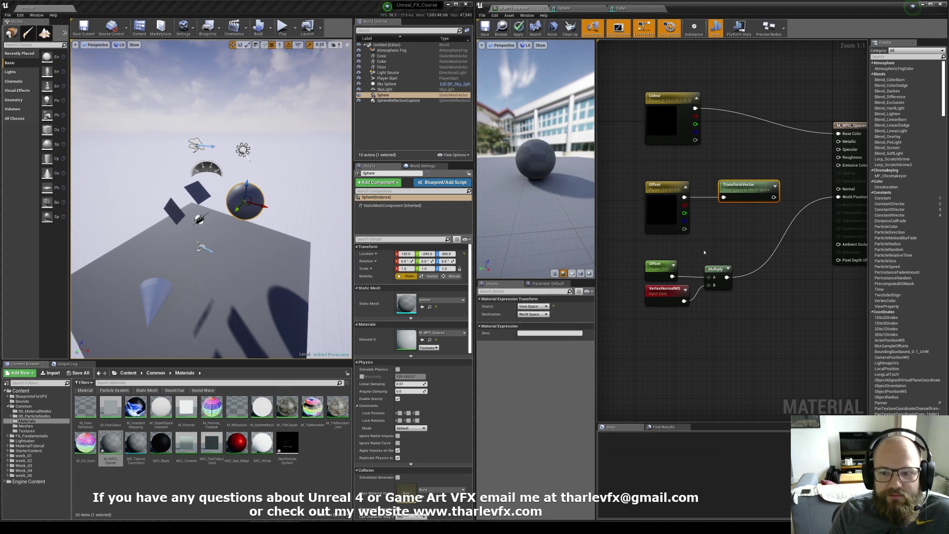
# Move the World Position Offset connection from the Multiply node to the TransformVector output.
pyautogui.click(706, 251)
pyautogui.moveTo(838, 197); pyautogui.dragTo(773, 198)
pyautogui.moveTo(738, 209); pyautogui.dragTo(704, 210, button='right')
# Set the B channel of the vector Offset's default value to 0 and save the material.
pyautogui.click(622, 193)
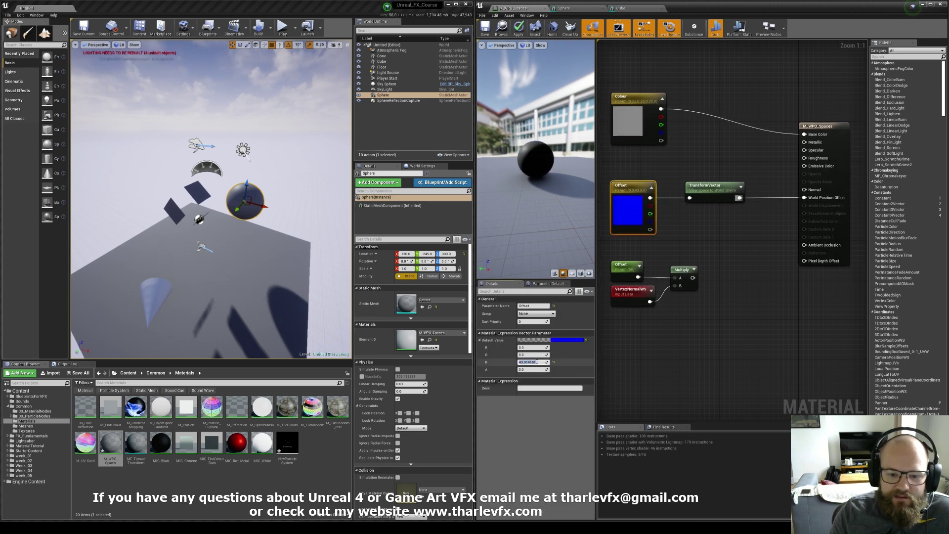
pyautogui.write('0')
pyautogui.press('Return')
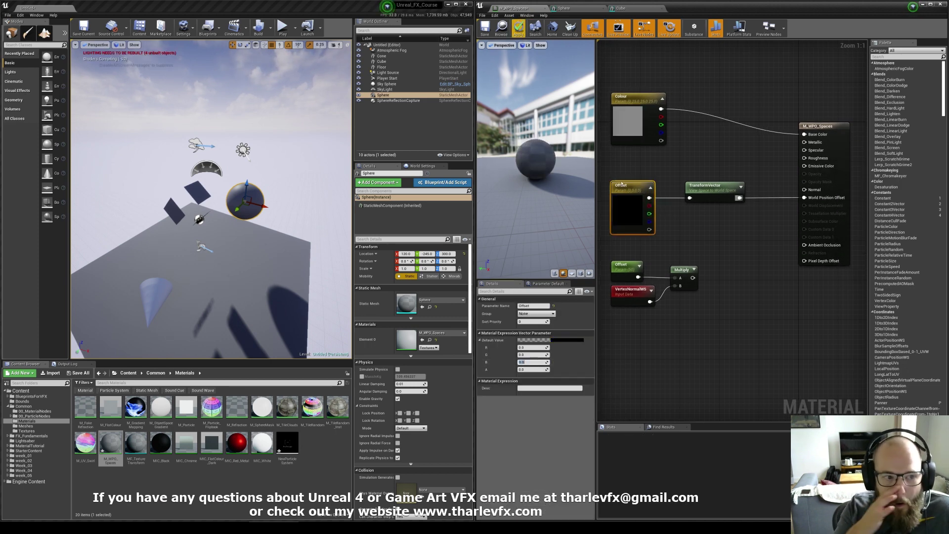
pyautogui.hotkey('ctrl', 's')
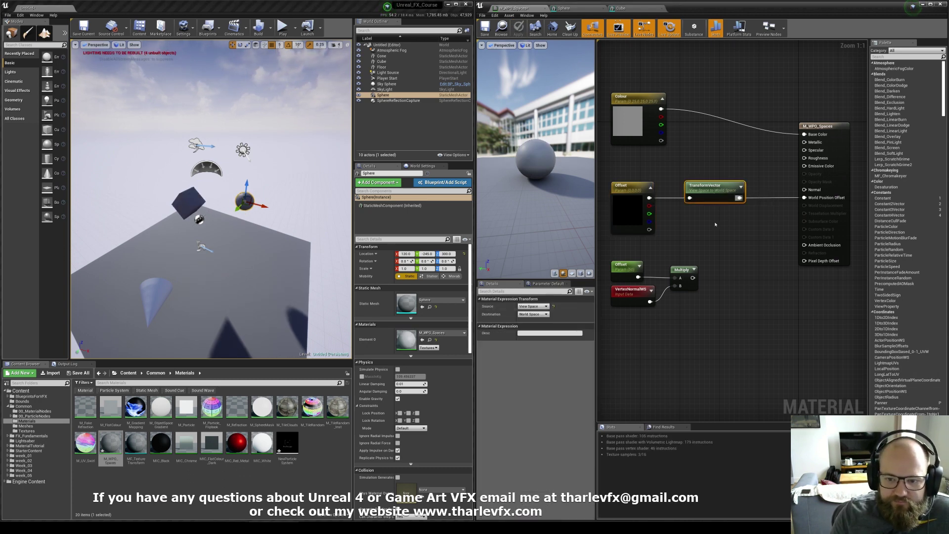
# Raise the R channel of the Offset default value to shift the objects sideways in view space, and inspect the level.
pyautogui.moveTo(533, 348); pyautogui.dragTo(583, 348)
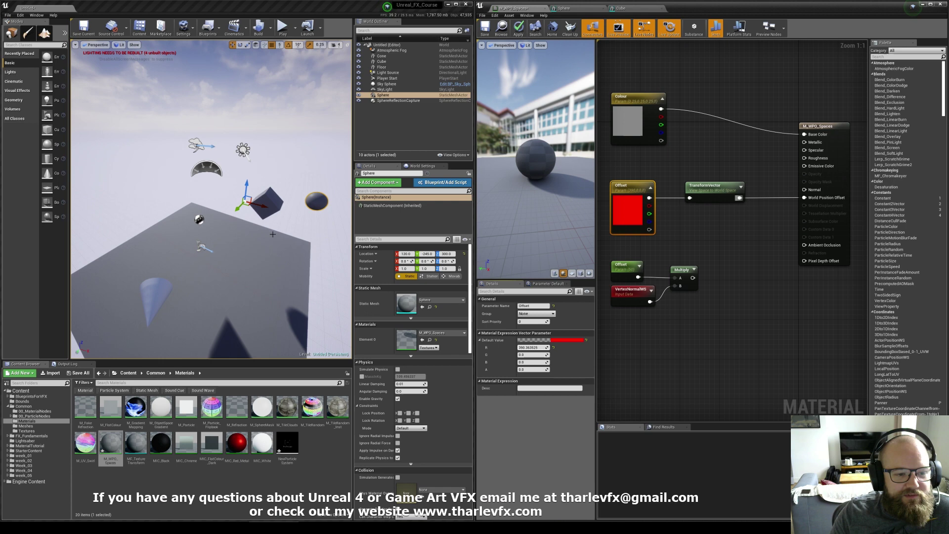
pyautogui.moveTo(273, 234); pyautogui.dragTo(241, 212, button='right')
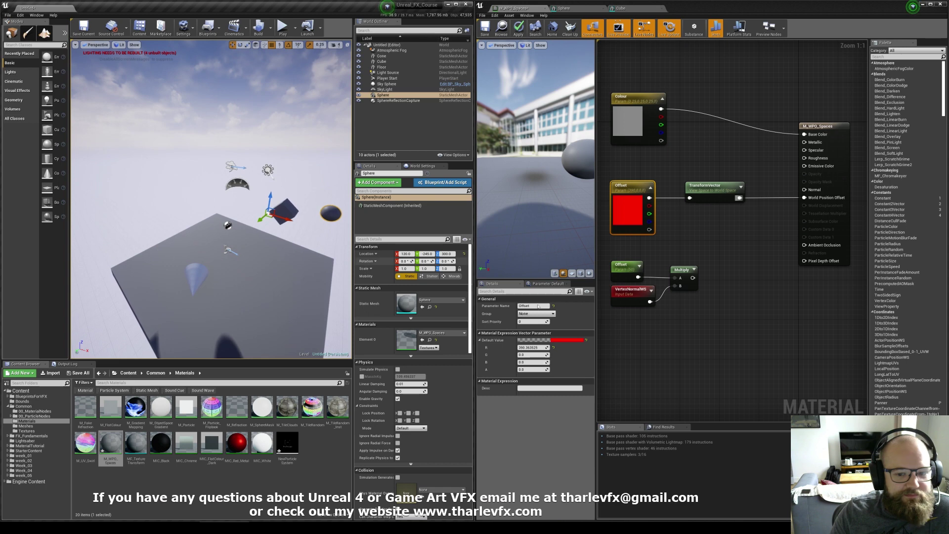
# Set the Offset default value's R channel to 0 and its B channel to about -140 to shift the objects in depth.
pyautogui.click(535, 348)
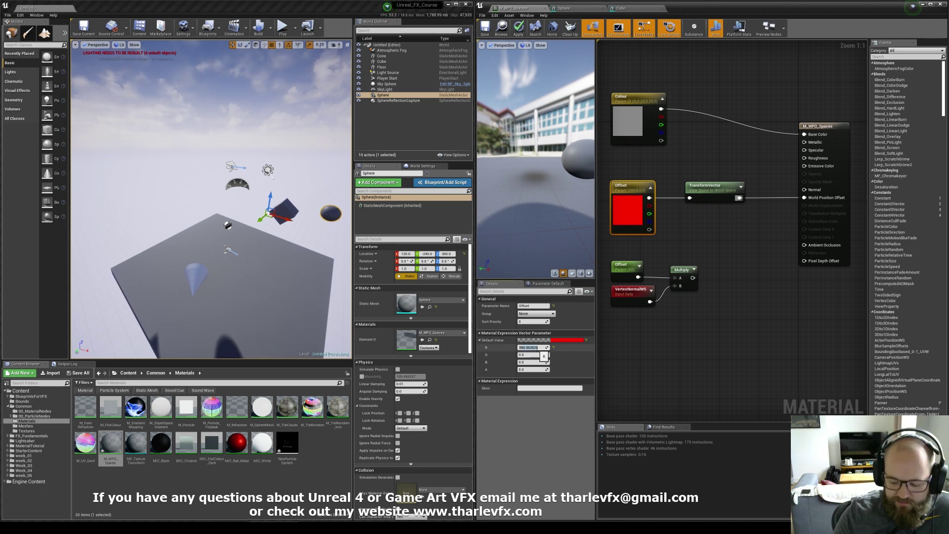
pyautogui.write('0')
pyautogui.press('Return')
pyautogui.moveTo(532, 362); pyautogui.dragTo(467, 361)
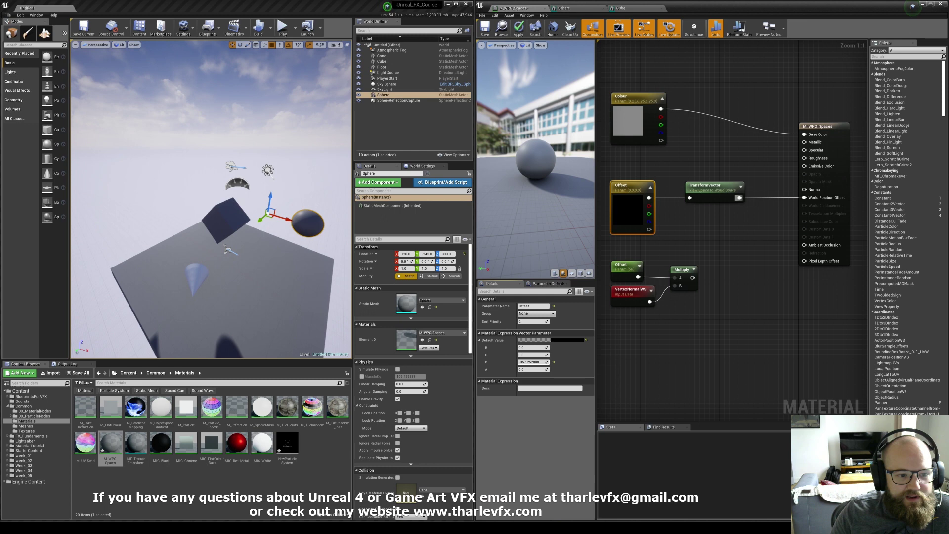
pyautogui.moveTo(532, 362); pyautogui.dragTo(547, 362)
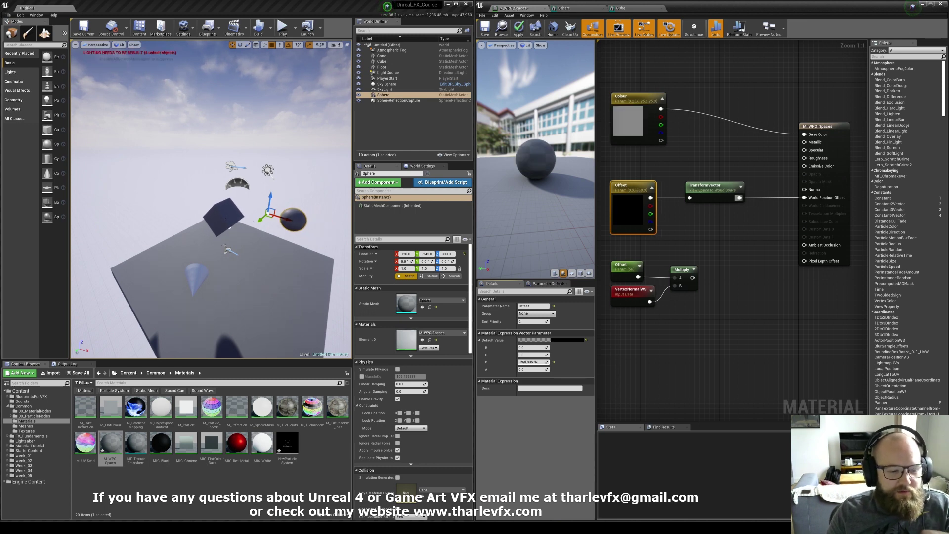
pyautogui.moveTo(533, 362)
pyautogui.mouseDown()
pyautogui.moveTo(509, 363)
pyautogui.moveTo(536, 361)
pyautogui.mouseUp()
# Change the TransformVector destination to Camera Space and apply the material.
pyautogui.click(711, 187)
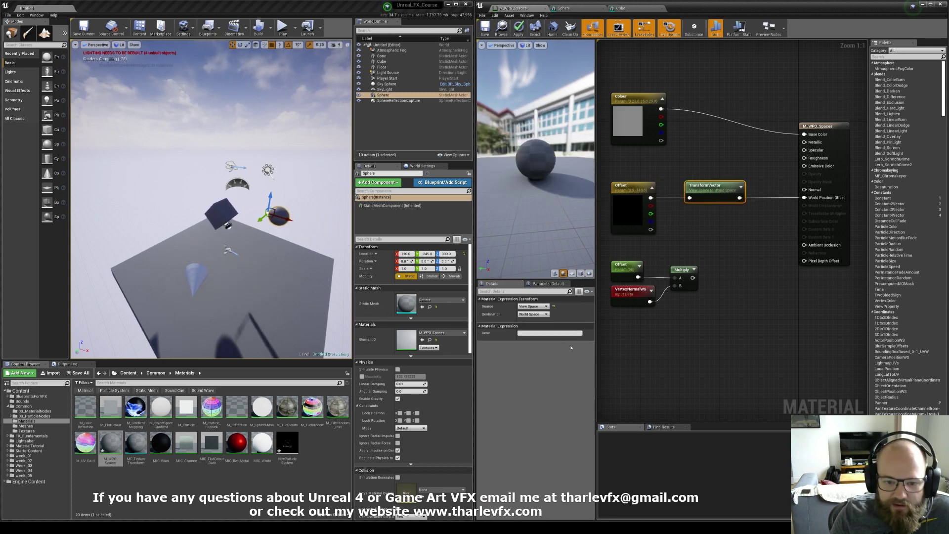
pyautogui.click(538, 314)
pyautogui.click(536, 341)
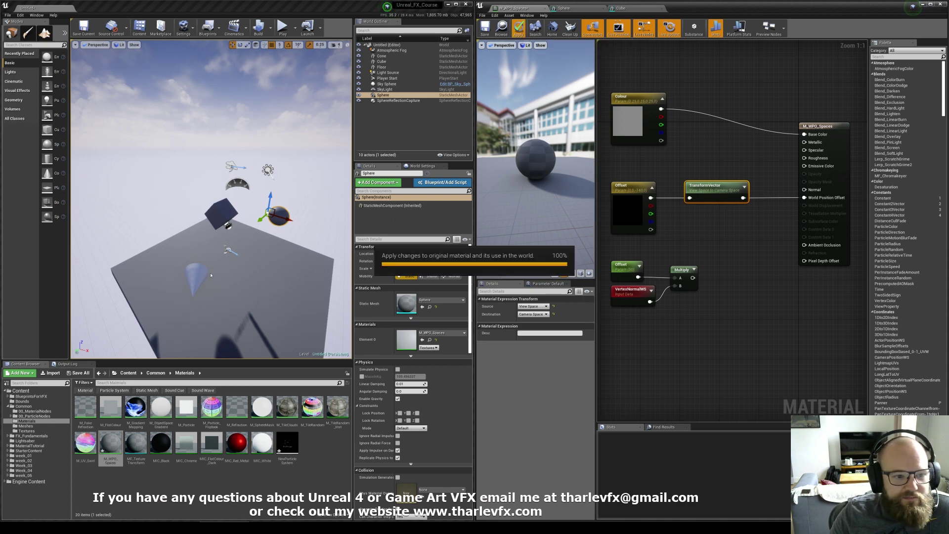
# Set the Offset default value's B channel to 0 and raise its R and G channels.
pyautogui.click(645, 229)
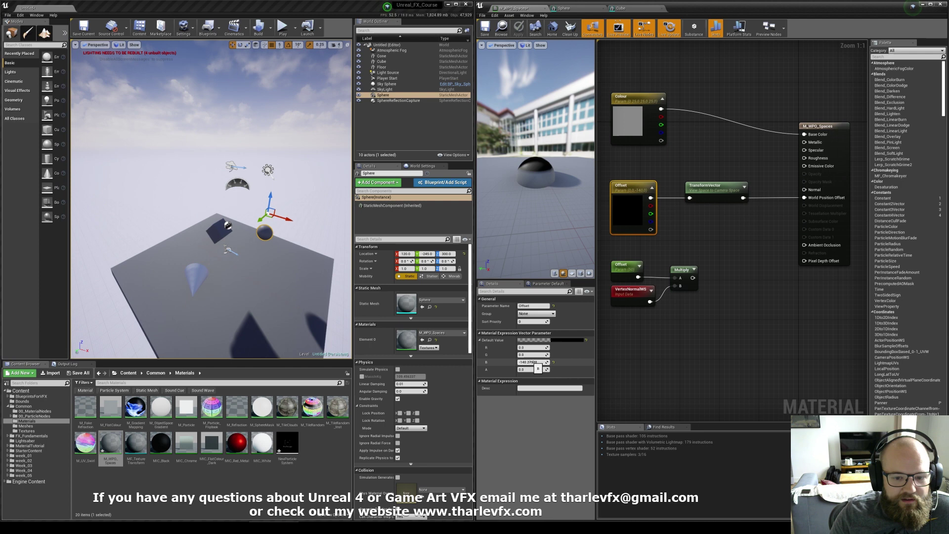
pyautogui.moveTo(537, 368); pyautogui.dragTo(549, 369)
pyautogui.click(534, 362)
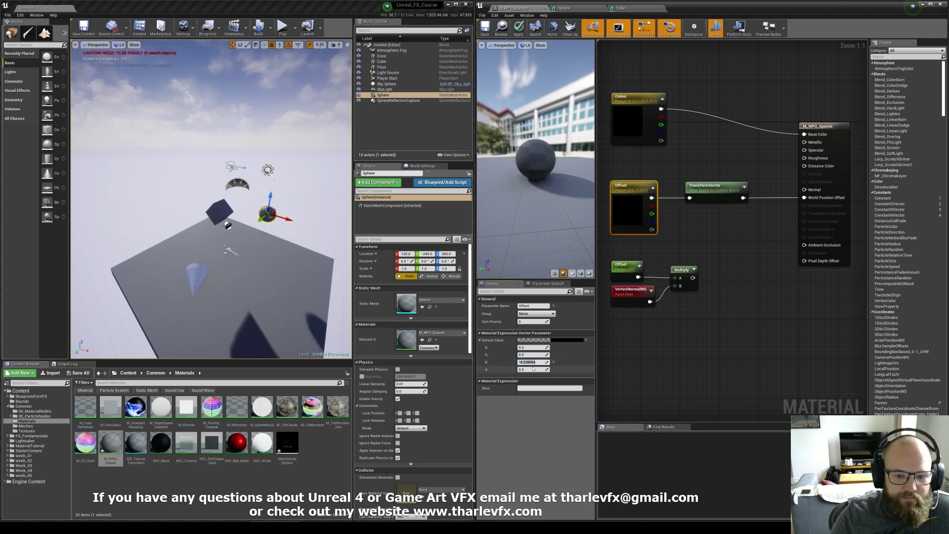
pyautogui.write('0')
pyautogui.press('Return')
pyautogui.moveTo(536, 347)
pyautogui.mouseDown()
pyautogui.moveTo(551, 347)
pyautogui.moveTo(544, 355)
pyautogui.mouseUp()
pyautogui.click(637, 336)
# Change the TransformVector node's destination to World Space and its source to Camera Space.
pyautogui.click(708, 190)
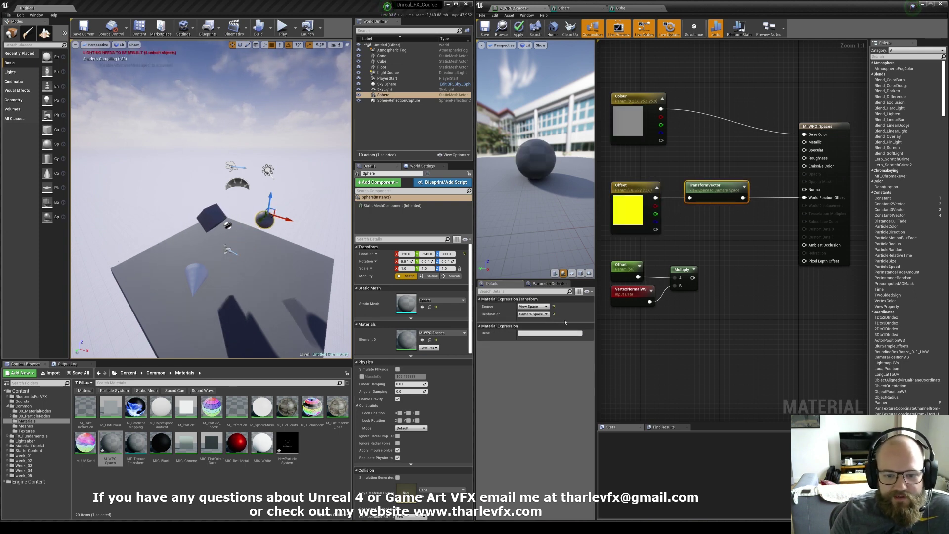
pyautogui.click(533, 313)
pyautogui.click(524, 334)
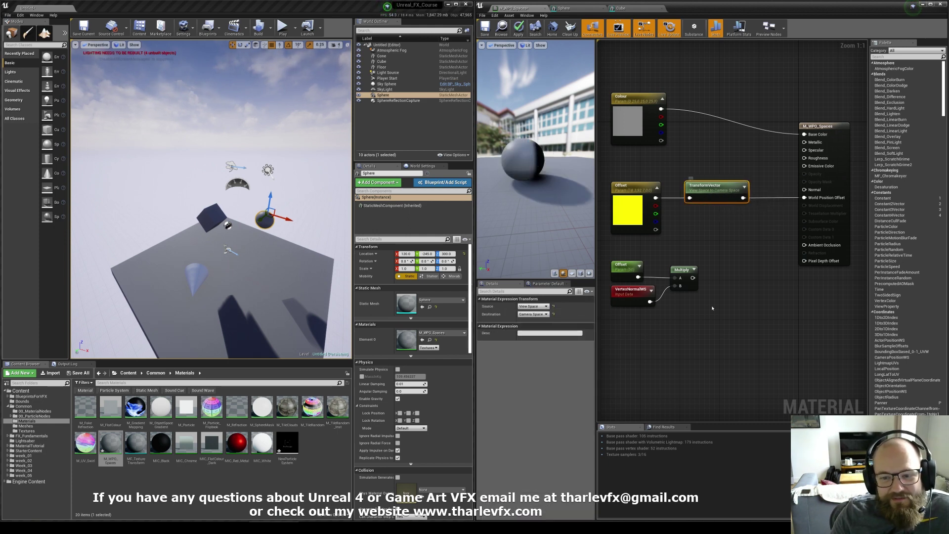
pyautogui.click(544, 313)
pyautogui.click(528, 327)
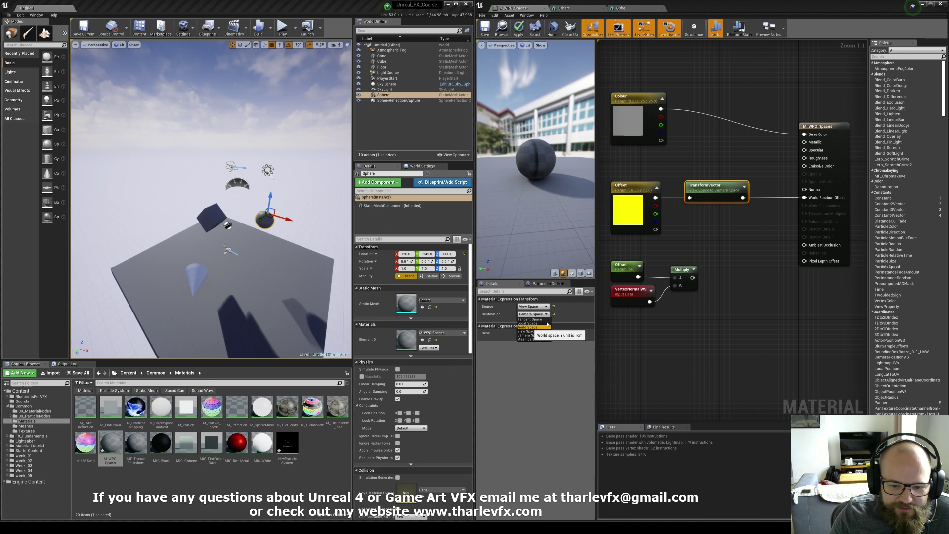
pyautogui.click(534, 306)
pyautogui.click(529, 327)
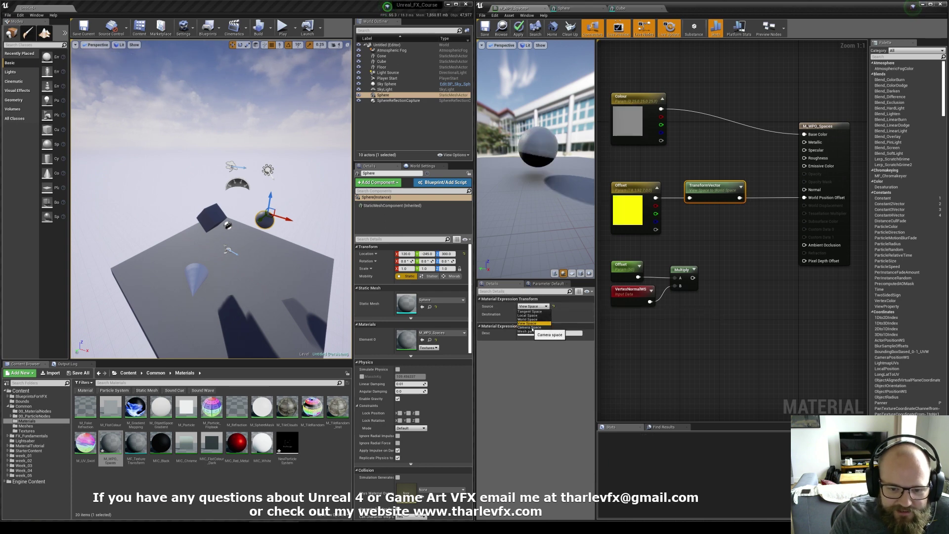
# Apply the material with the Camera Space to World Space transform.
pyautogui.click(711, 218)
pyautogui.click(518, 29)
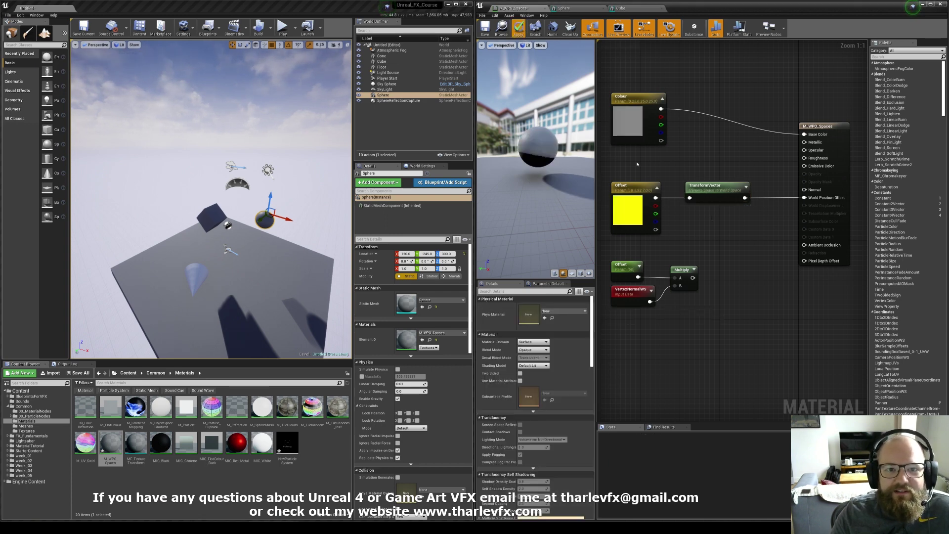
# Set the Offset default value's G and R channels to 0 and lower its B channel.
pyautogui.click(630, 210)
pyautogui.click(532, 355)
pyautogui.write('0')
pyautogui.press('Return')
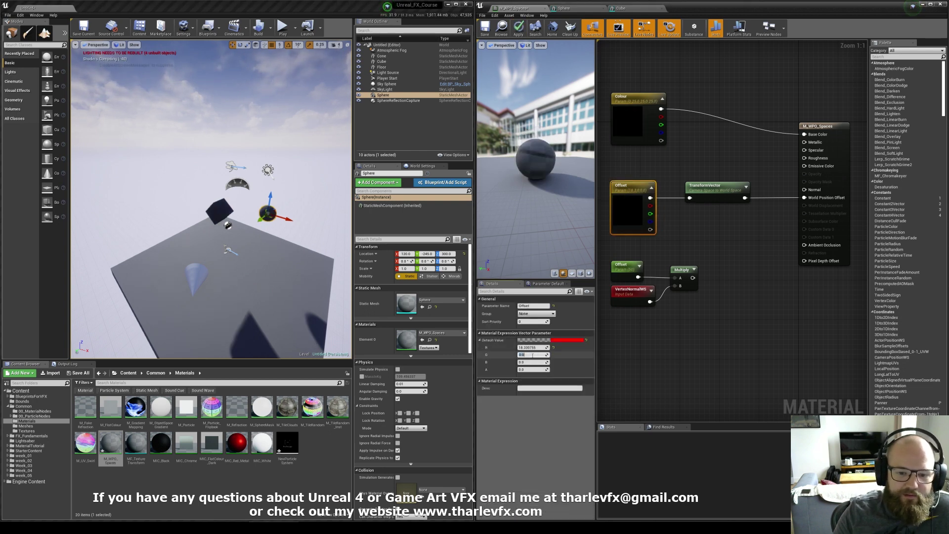
pyautogui.click(533, 348)
pyautogui.write('0')
pyautogui.press('Return')
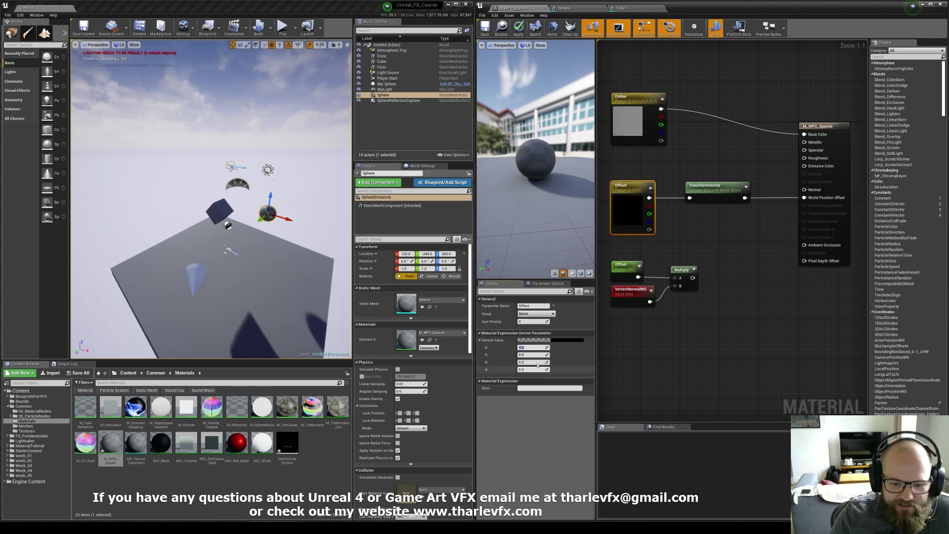
pyautogui.moveTo(532, 362)
pyautogui.mouseDown()
pyautogui.moveTo(480, 362)
pyautogui.moveTo(522, 362)
pyautogui.mouseUp()
# Change the TransformVector node's source to View Space.
pyautogui.moveTo(774, 157); pyautogui.dragTo(694, 211)
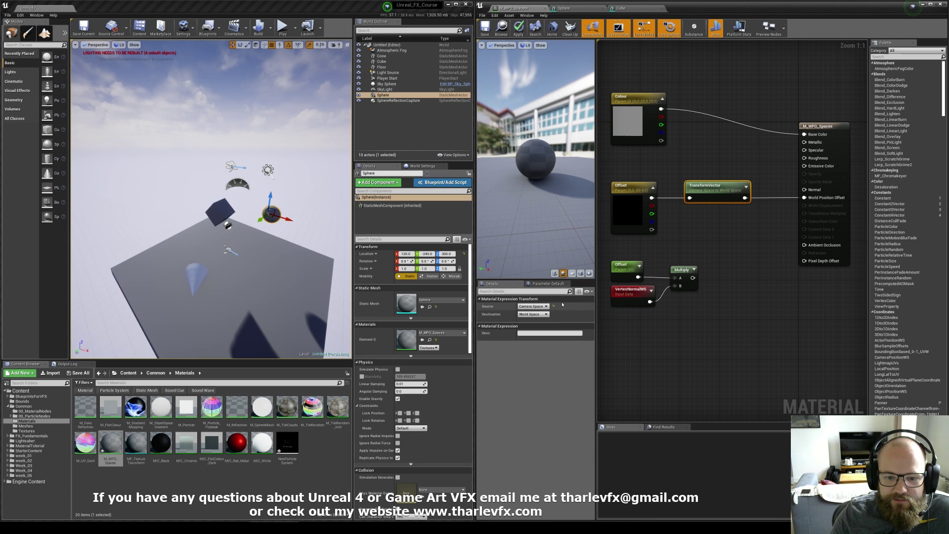
pyautogui.click(541, 307)
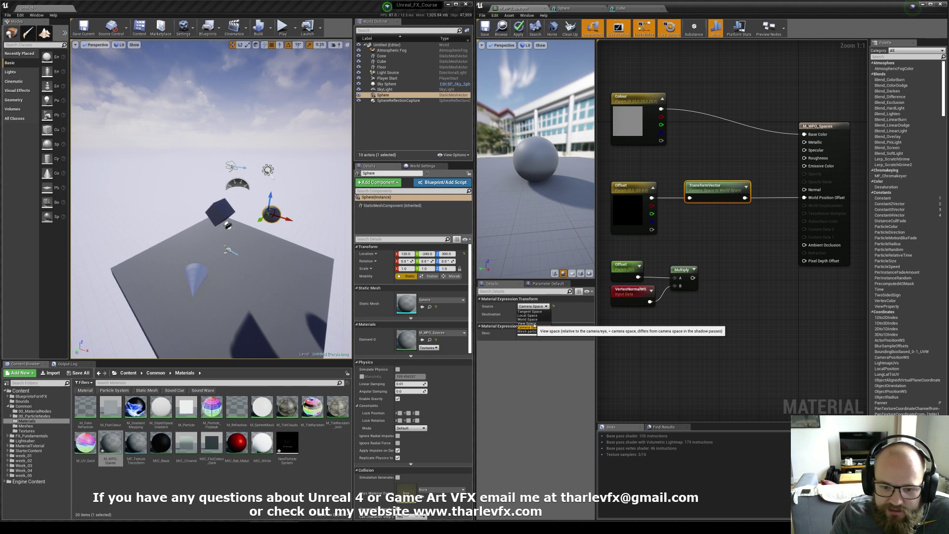
pyautogui.click(527, 324)
pyautogui.click(532, 306)
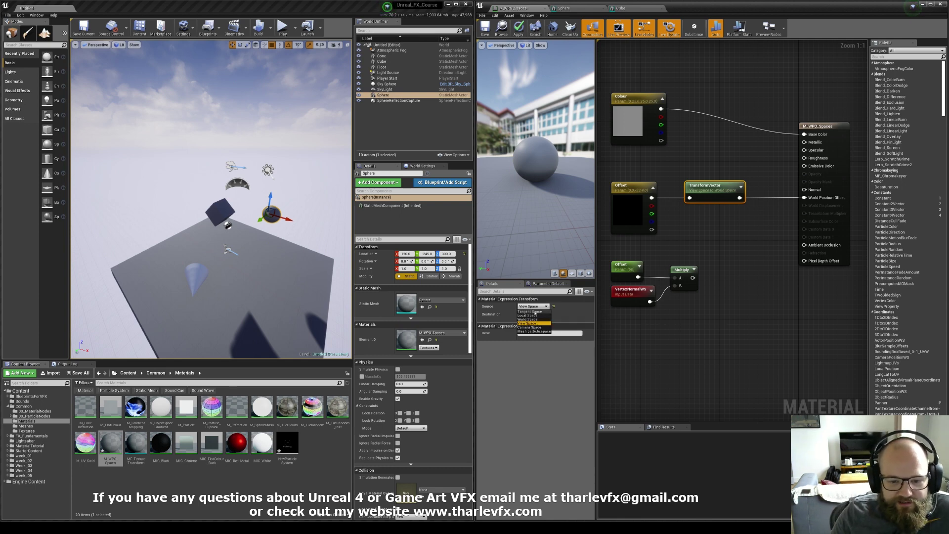
pyautogui.click(708, 304)
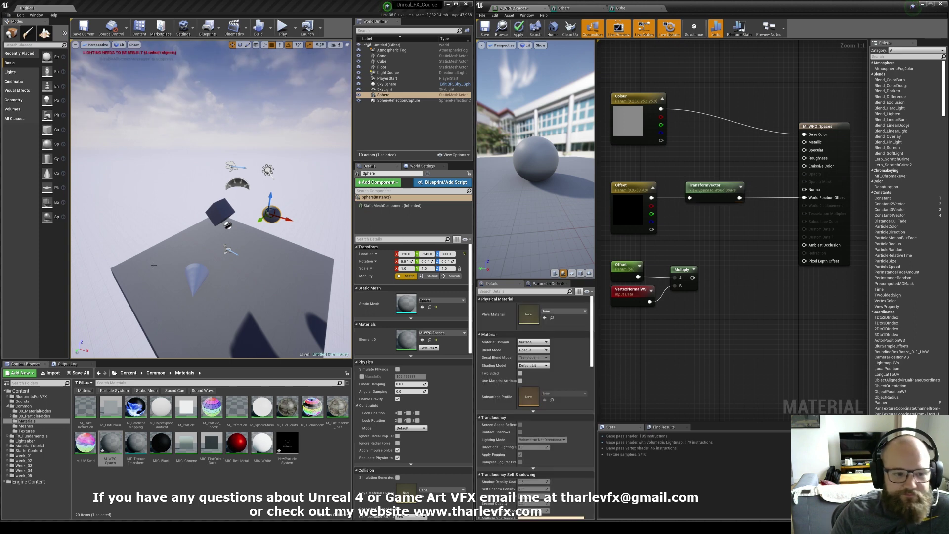
# Delete both Offset parameters and the TransformVector, VertexNormalWS and Multiply nodes, keeping the Colour parameter.
pyautogui.moveTo(207, 225)
pyautogui.mouseDown(button='right')
pyautogui.moveTo(208, 213)
pyautogui.moveTo(207, 225)
pyautogui.mouseUp(button='right')
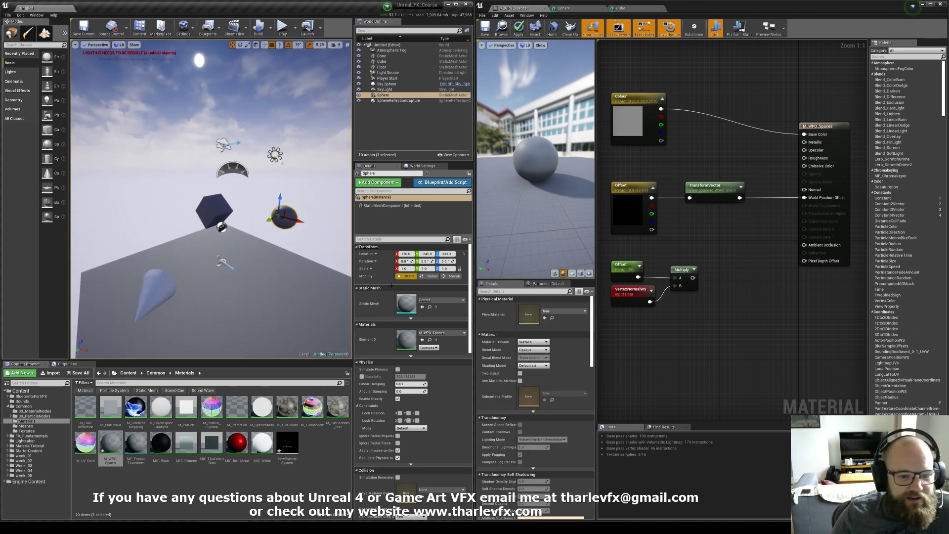
pyautogui.moveTo(706, 344); pyautogui.dragTo(713, 342, button='right')
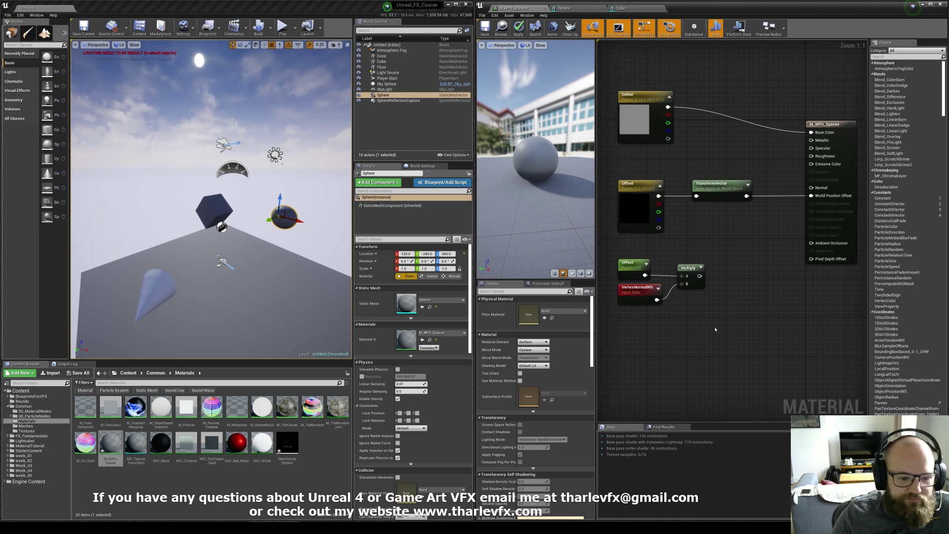
pyautogui.click(186, 485)
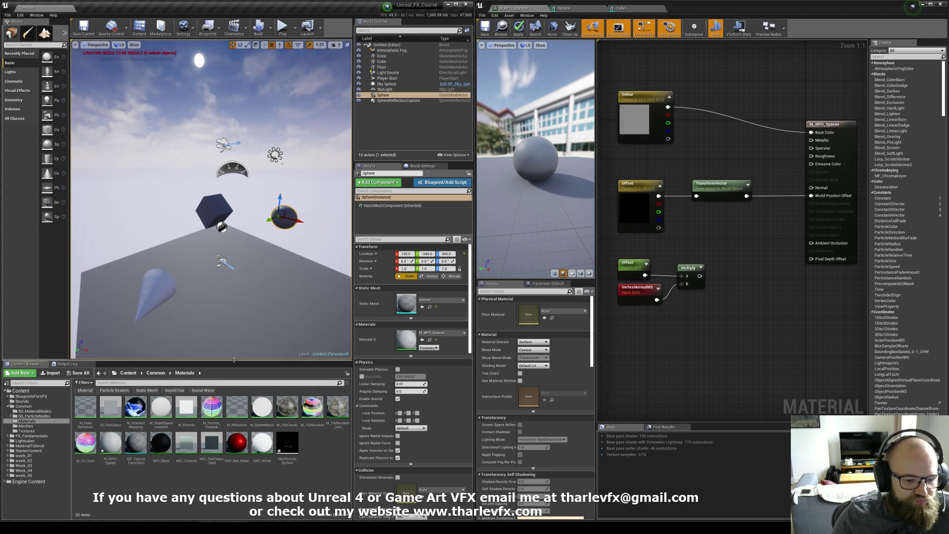
pyautogui.click(710, 346)
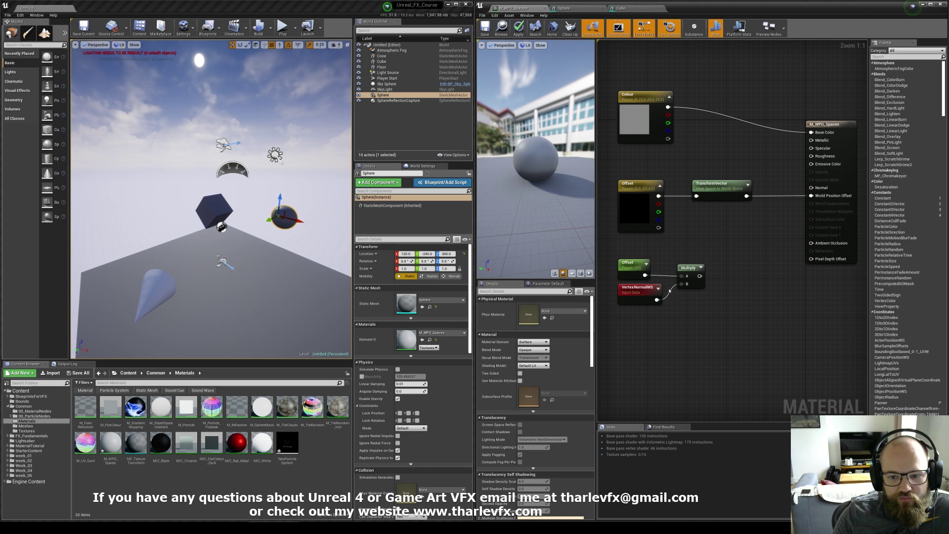
pyautogui.moveTo(696, 307); pyautogui.dragTo(756, 175)
pyautogui.press('Delete')
pyautogui.press('Delete')
# Add a RotateAboutAxis node and connect its output to the material's World Position Offset.
pyautogui.rightClick(672, 270)
pyautogui.write('rotate')
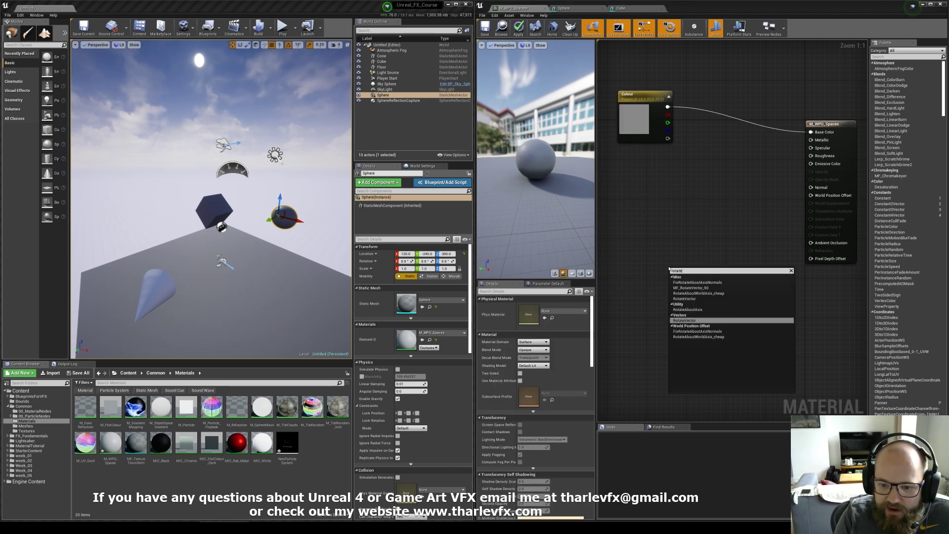
pyautogui.press('Up')
pyautogui.press('Return')
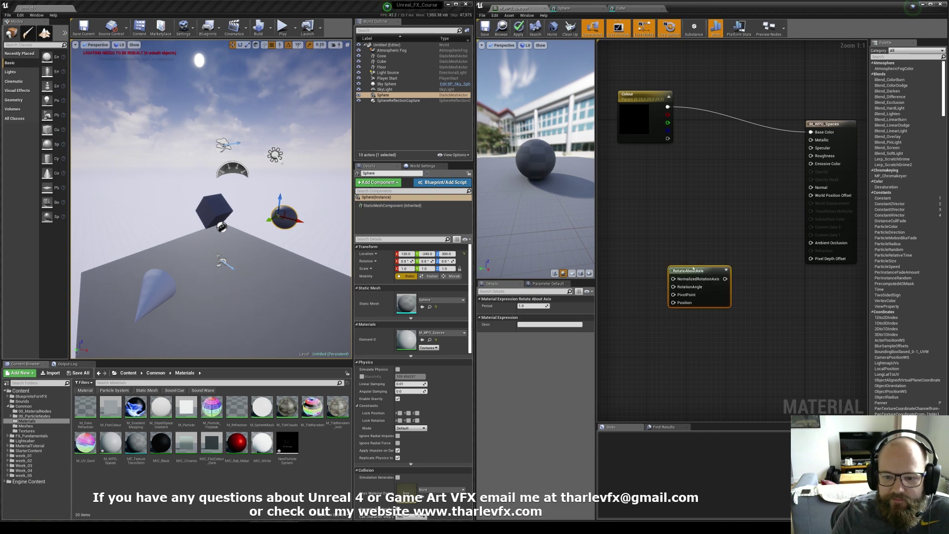
pyautogui.moveTo(693, 268); pyautogui.dragTo(687, 226)
pyautogui.click(790, 205)
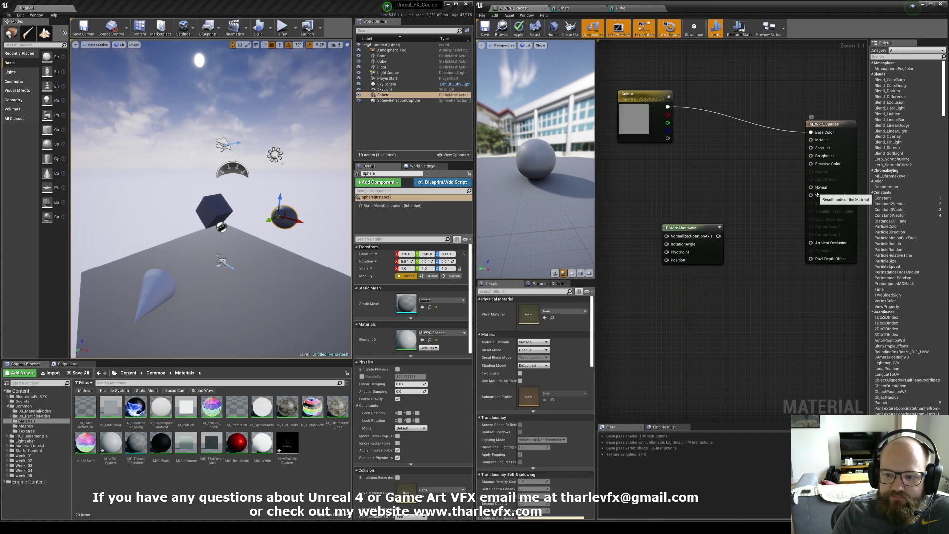
pyautogui.moveTo(816, 194); pyautogui.dragTo(702, 241)
pyautogui.click(684, 271)
# Add an Absolute World Position node feeding the Position input of RotateAboutAxis and place it beside that node.
pyautogui.moveTo(636, 277); pyautogui.dragTo(728, 275, button='right')
pyautogui.moveTo(755, 263); pyautogui.dragTo(693, 281)
pyautogui.write('worlp')
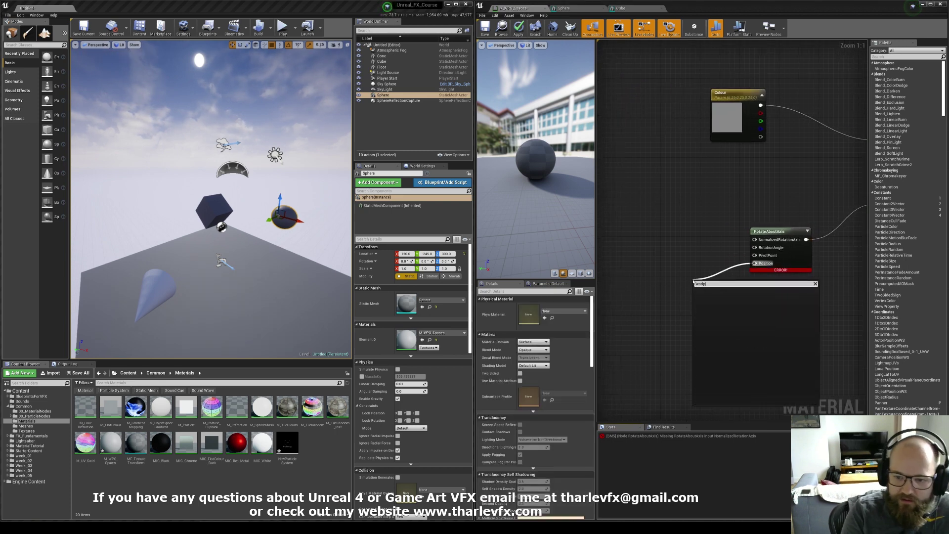
pyautogui.press('Return')
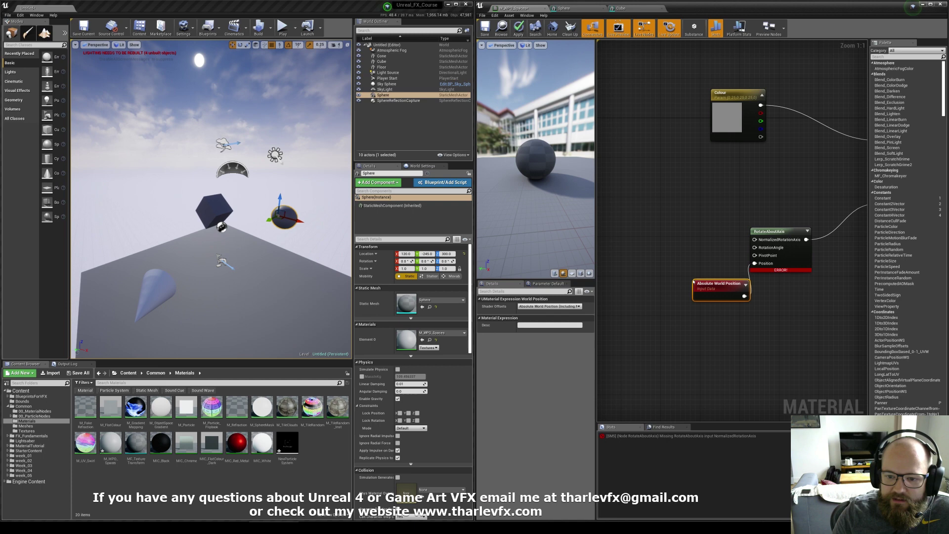
pyautogui.moveTo(688, 296)
pyautogui.mouseDown()
pyautogui.moveTo(673, 286)
pyautogui.moveTo(686, 287)
pyautogui.mouseUp()
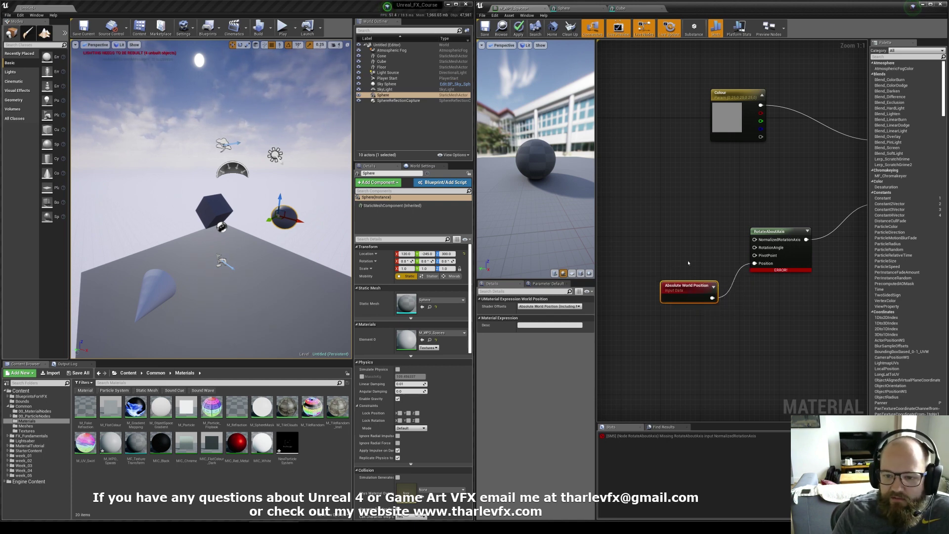
# Add an ObjectPivotPoint function node above the Absolute World Position node.
pyautogui.moveTo(687, 263); pyautogui.dragTo(666, 269, button='right')
pyautogui.rightClick(639, 253)
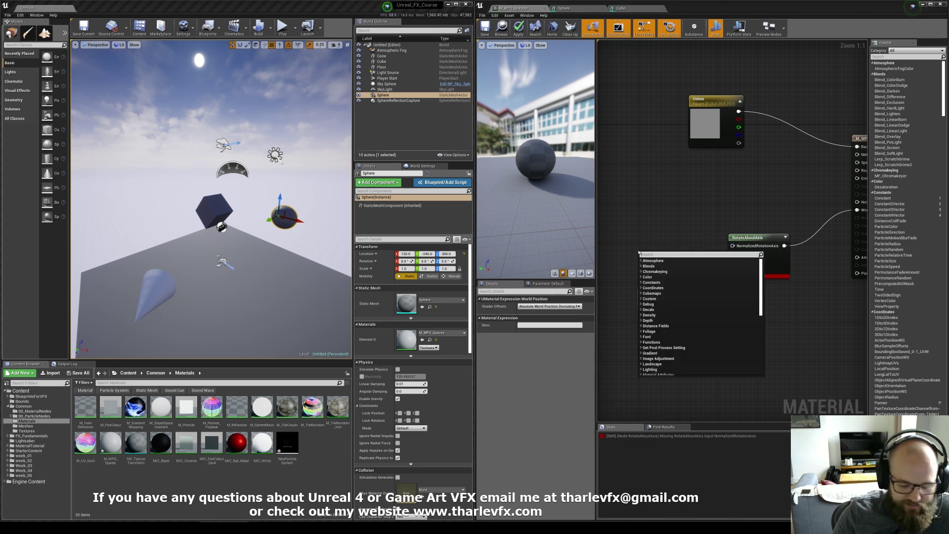
pyautogui.write('pivot')
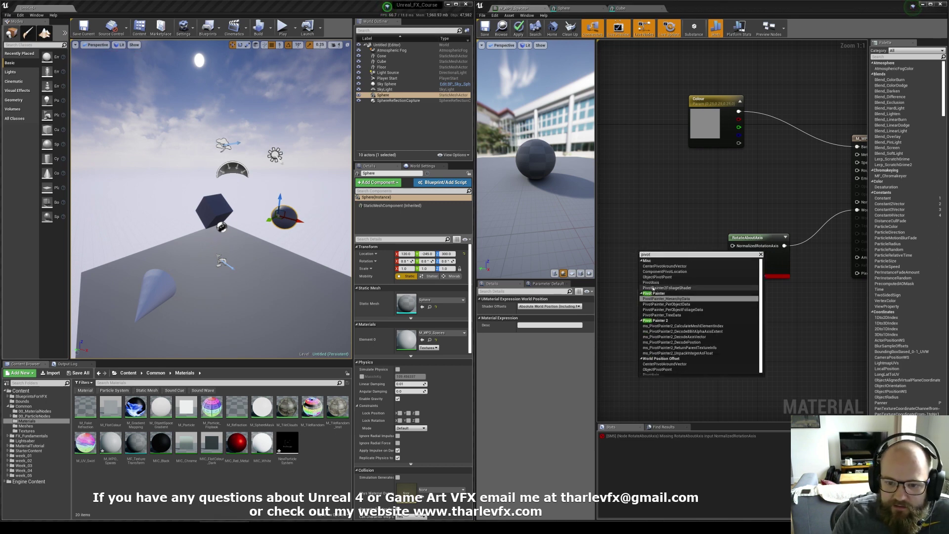
pyautogui.click(657, 367)
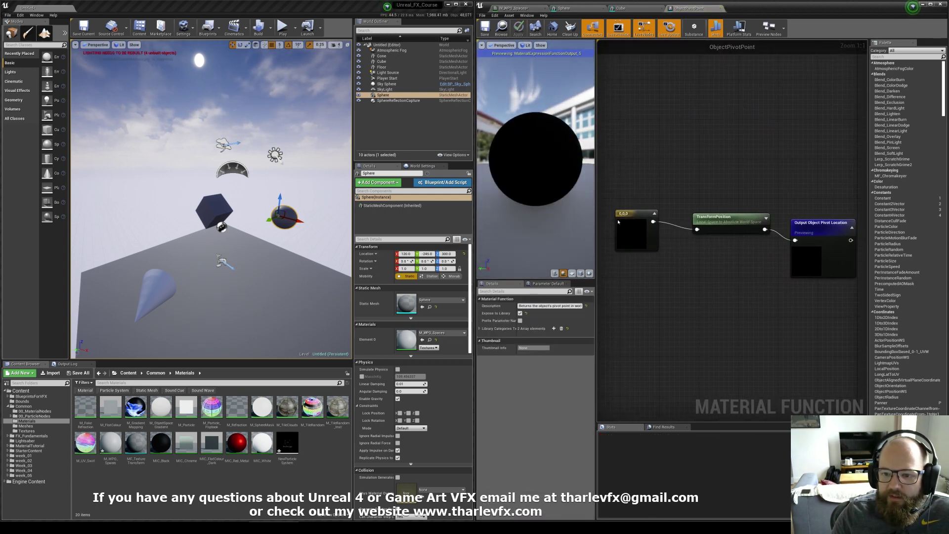
# Examine how the ObjectPivotPoint function converts its 0,0,0 constant through TransformPosition, compared with the cube and sphere pivots.
pyautogui.click(719, 227)
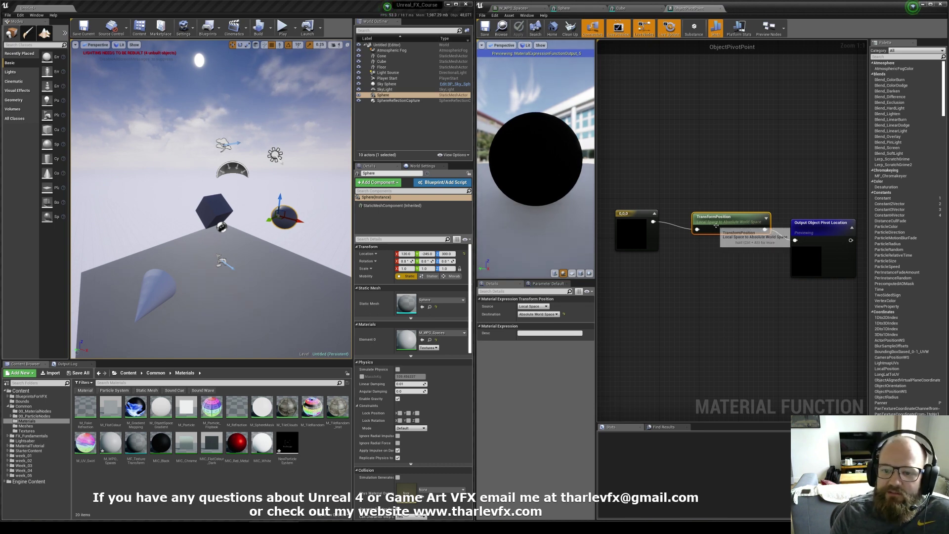
pyautogui.click(649, 238)
pyautogui.moveTo(650, 238); pyautogui.dragTo(697, 230)
pyautogui.click(671, 202)
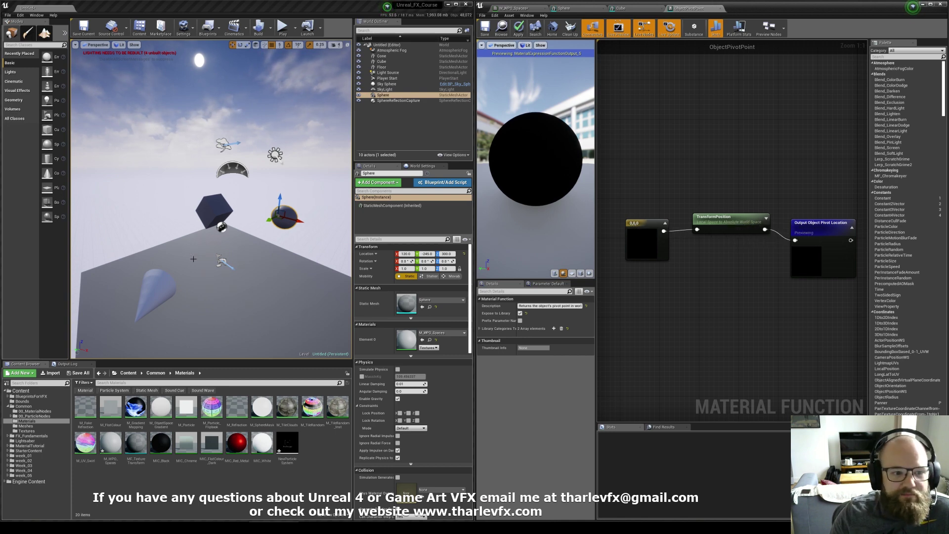
pyautogui.click(218, 209)
pyautogui.click(286, 216)
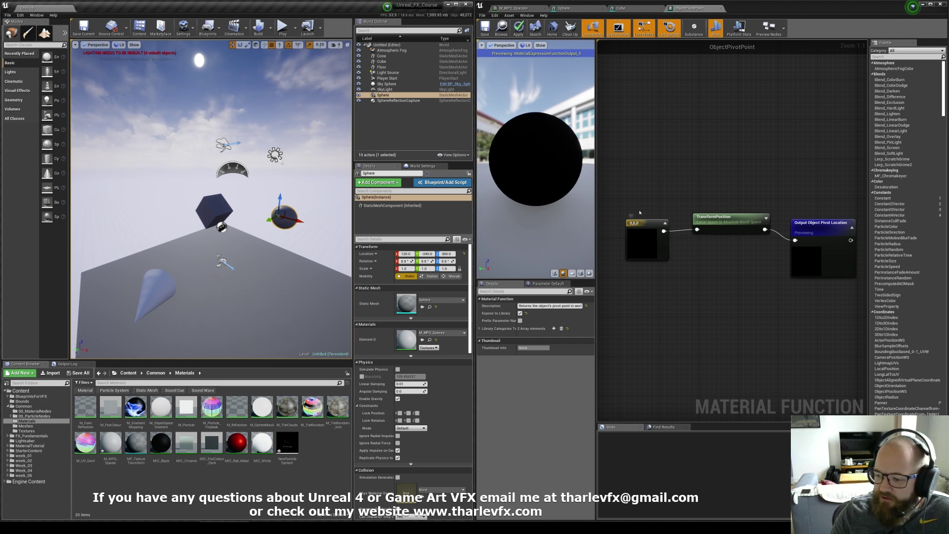
# Return to the M_WPO_Spaces material and connect ObjectPivotPoint to the PivotPoint input of RotateAboutAxis.
pyautogui.click(520, 9)
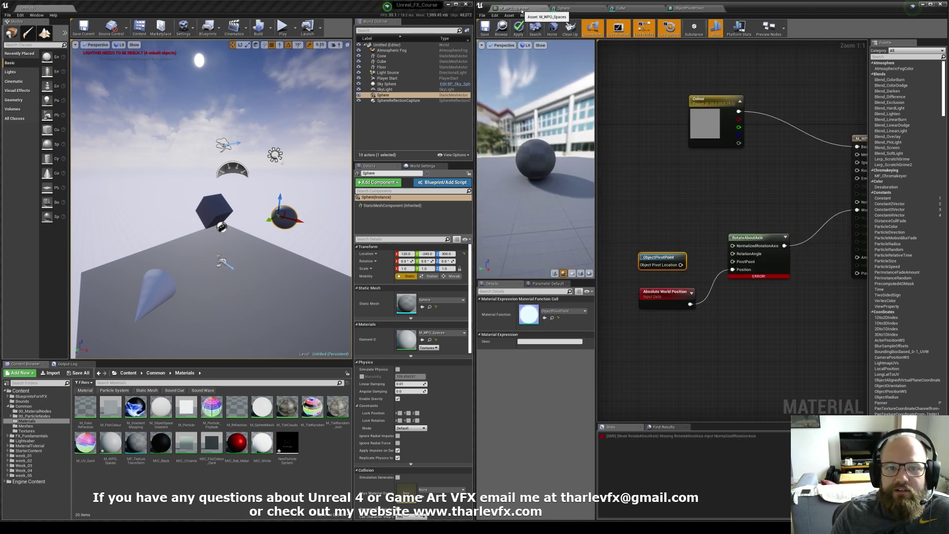
pyautogui.moveTo(667, 259); pyautogui.dragTo(667, 264)
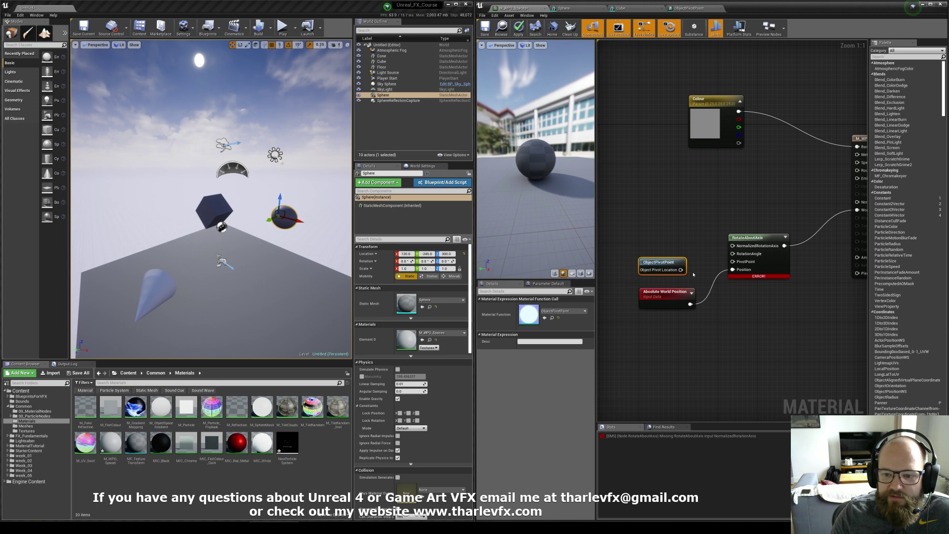
pyautogui.moveTo(732, 261); pyautogui.dragTo(681, 269)
# Add a scalar parameter named Angle and connect it to the RotationAngle input of RotateAboutAxis.
pyautogui.click(640, 232)
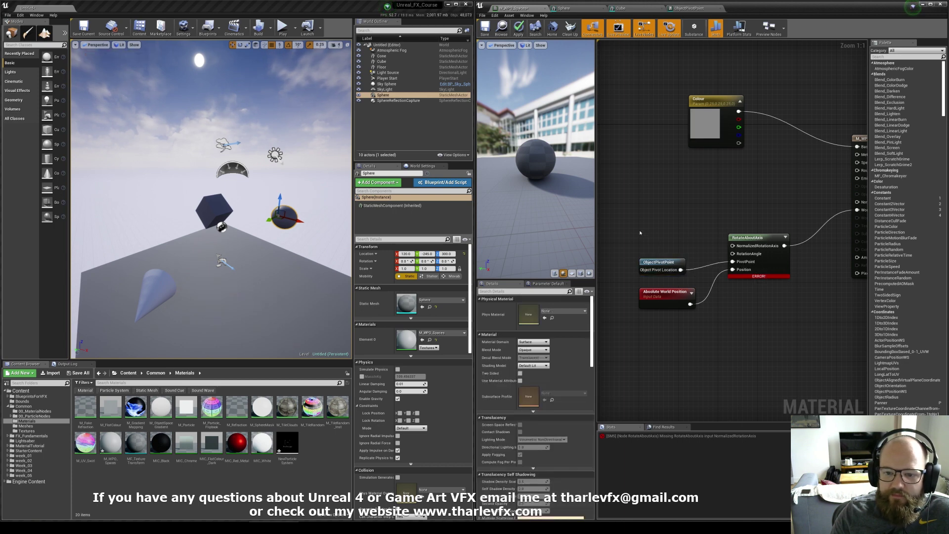
pyautogui.write('Angle')
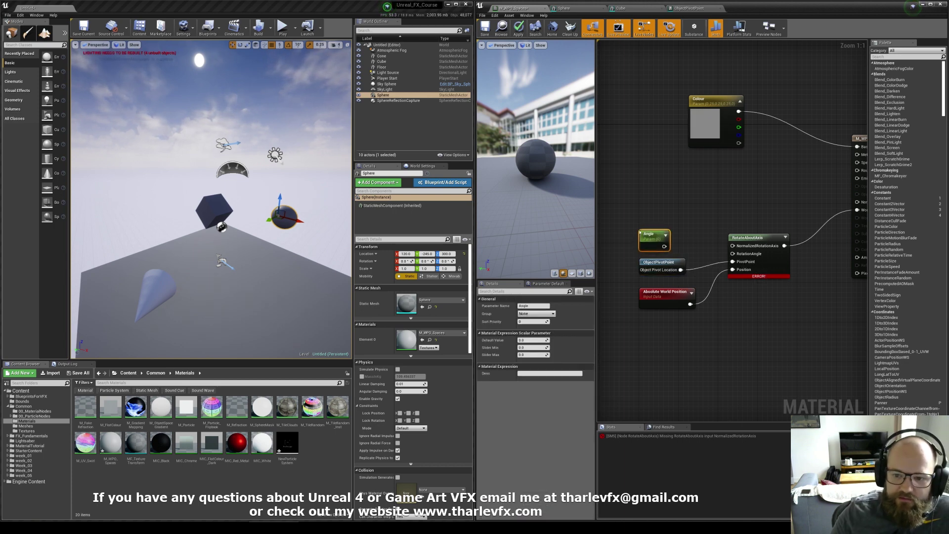
pyautogui.moveTo(732, 254); pyautogui.dragTo(664, 246)
pyautogui.click(711, 232)
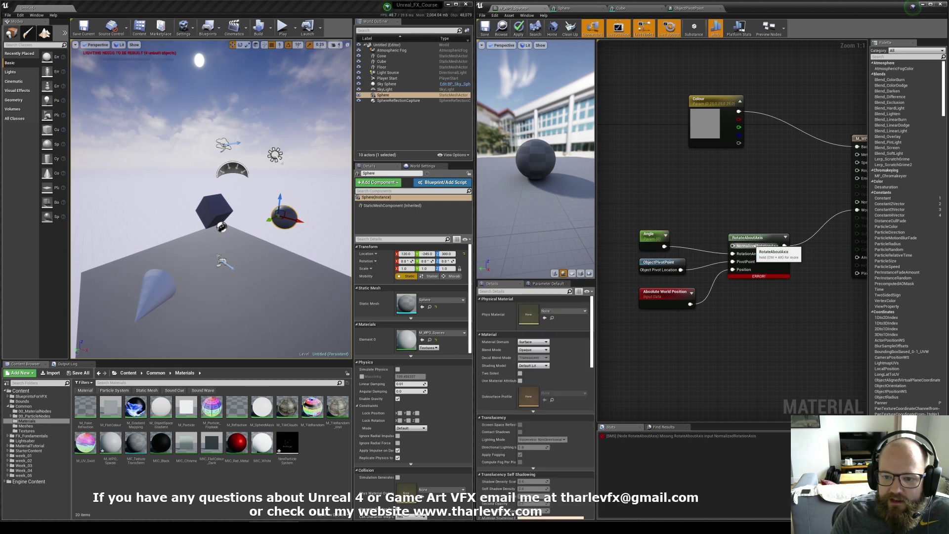
# Add a vector parameter named Axis above the Angle parameter and set its default B channel to 1.
pyautogui.click(214, 207)
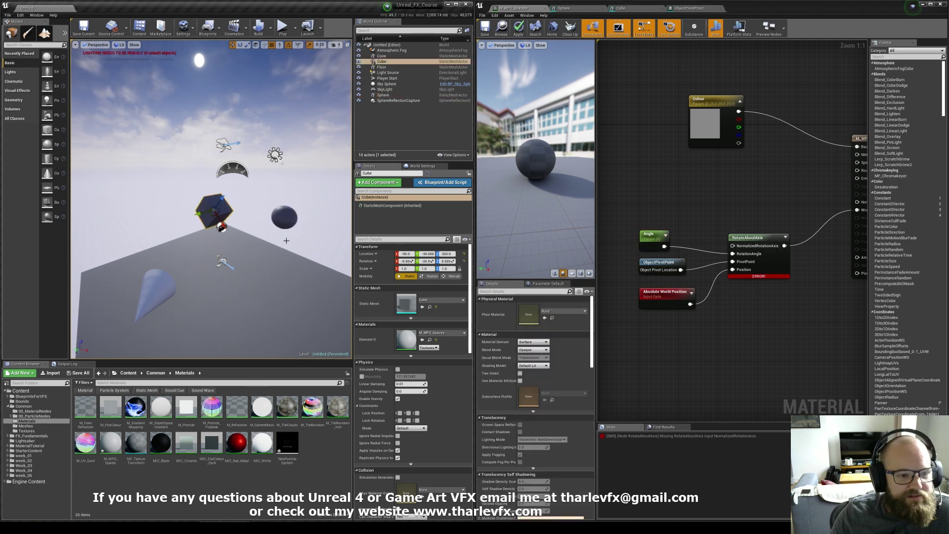
pyautogui.moveTo(688, 201); pyautogui.dragTo(674, 207, button='right')
pyautogui.press('v')
pyautogui.click(629, 197)
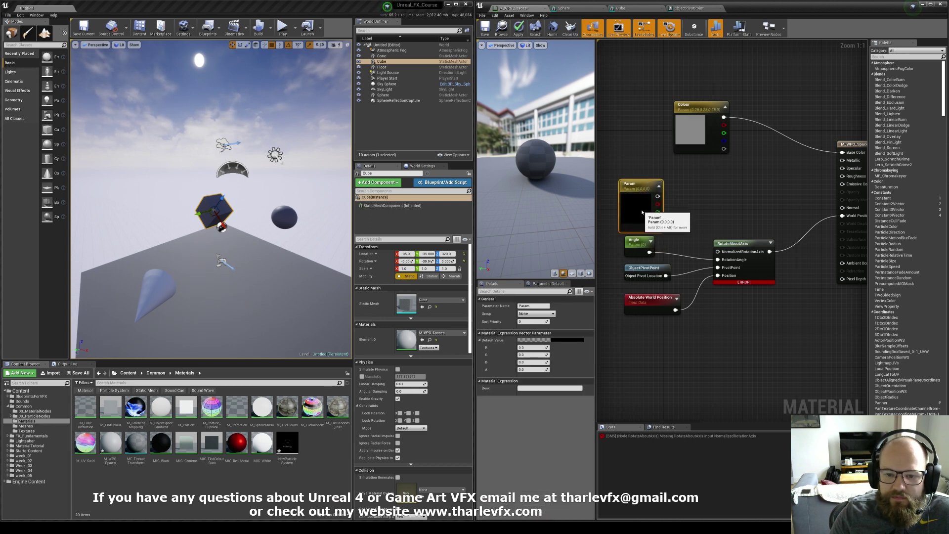
pyautogui.click(539, 306)
pyautogui.write('Ac')
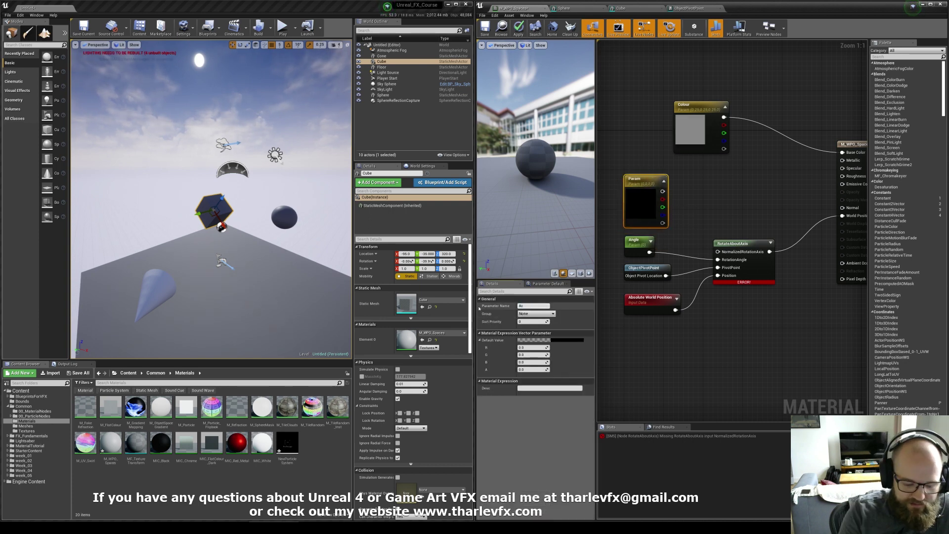
pyautogui.write('isd')
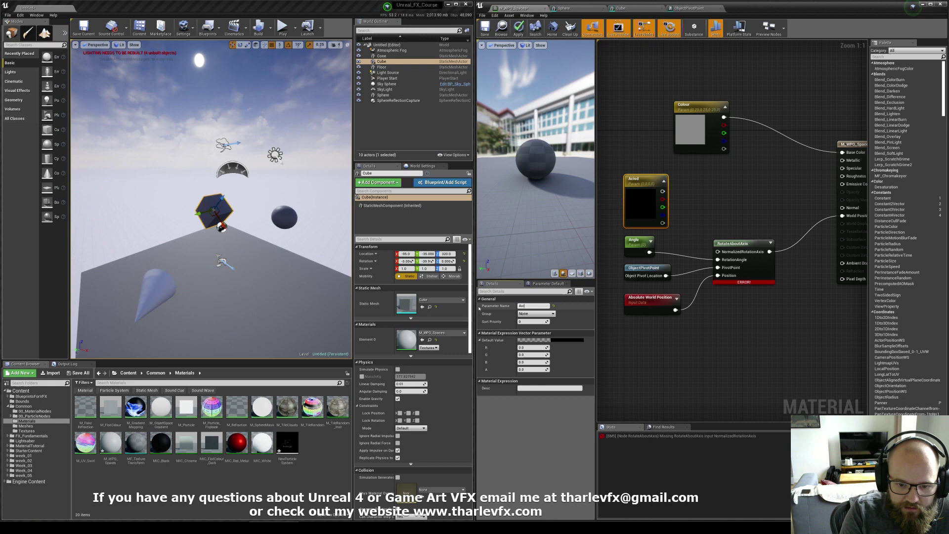
pyautogui.click(535, 362)
pyautogui.write('1')
pyautogui.press('Return')
pyautogui.click(696, 242)
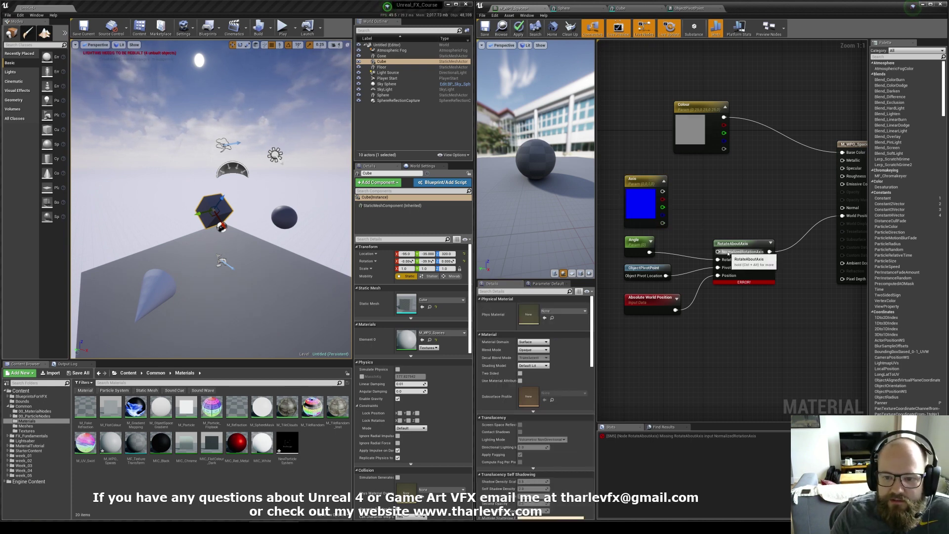
# Connect the Axis parameter to the NormalizedRotationAxis input of RotateAboutAxis and apply the material.
pyautogui.moveTo(717, 251); pyautogui.dragTo(663, 191)
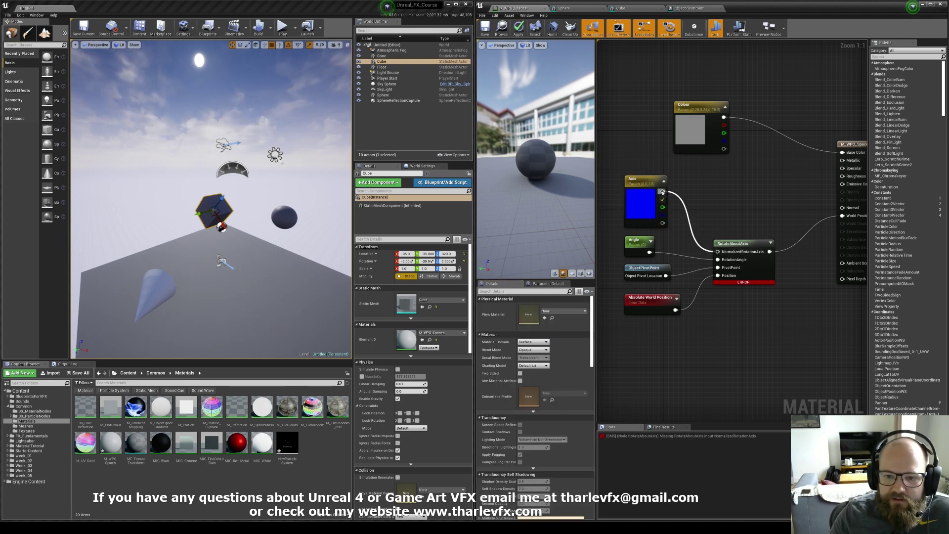
pyautogui.click(517, 28)
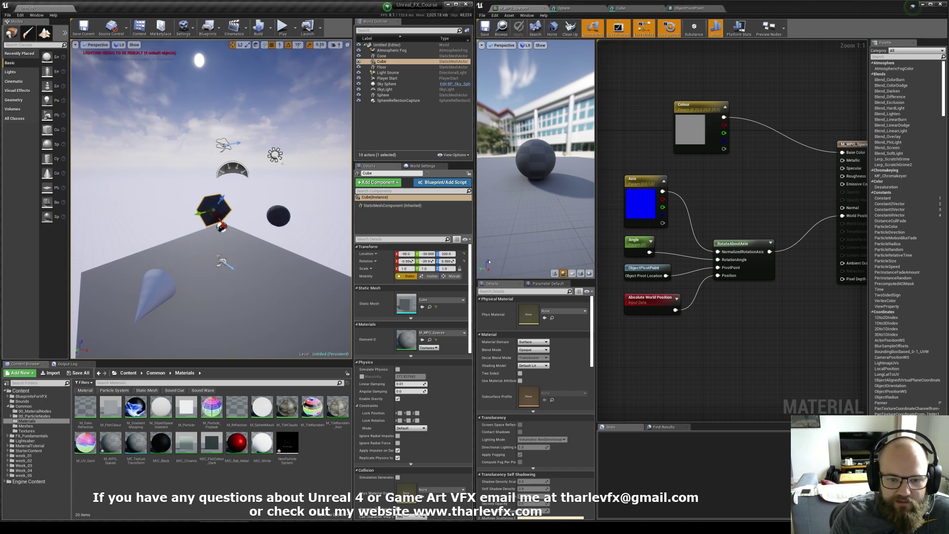
# Scrub the Angle parameter's default value upward to rotate the cube and sphere about the Axis vector.
pyautogui.moveTo(257, 222); pyautogui.dragTo(272, 251, button='right')
pyautogui.press('w')
pyautogui.click(639, 241)
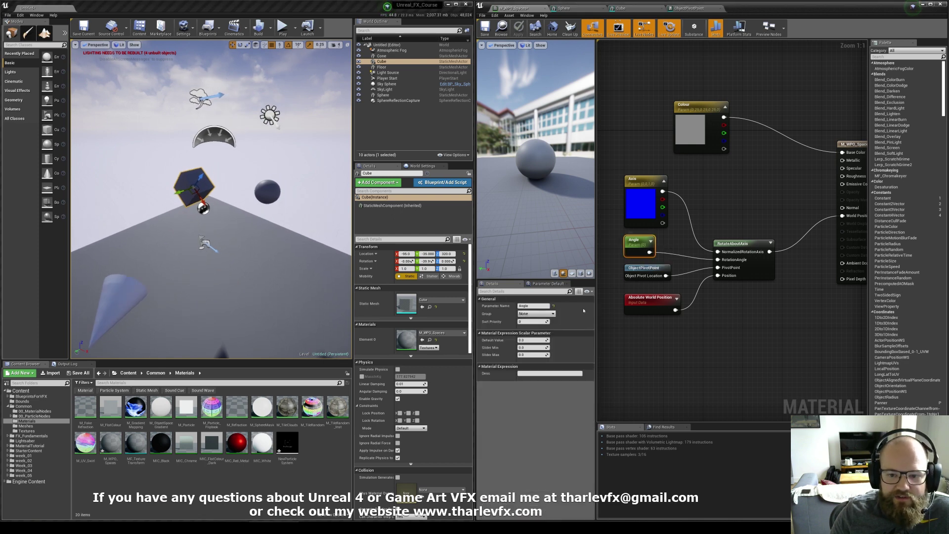
pyautogui.moveTo(533, 340)
pyautogui.mouseDown()
pyautogui.moveTo(564, 340)
pyautogui.moveTo(546, 340)
pyautogui.mouseUp()
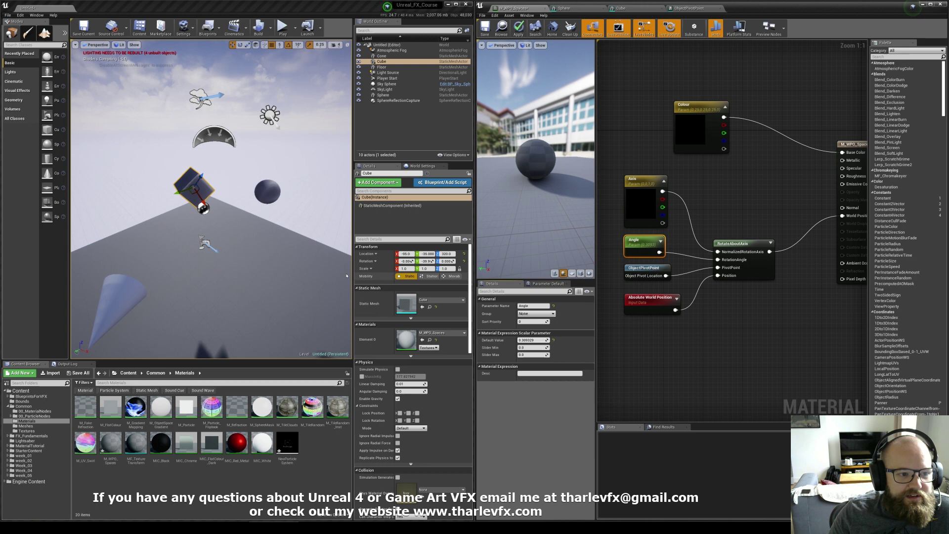
pyautogui.click(190, 176)
pyautogui.press('f')
pyautogui.keyDown('alt'); pyautogui.moveTo(190, 176); pyautogui.dragTo(213, 170); pyautogui.keyUp('alt')
pyautogui.keyDown('alt'); pyautogui.moveTo(212, 170); pyautogui.dragTo(183, 188, button='right'); pyautogui.keyUp('alt')
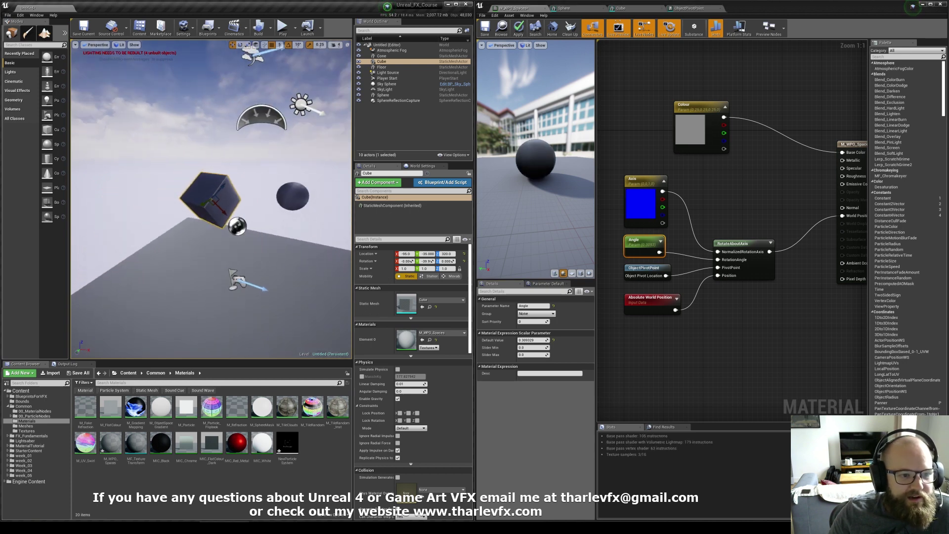
pyautogui.moveTo(524, 341); pyautogui.dragTo(586, 341)
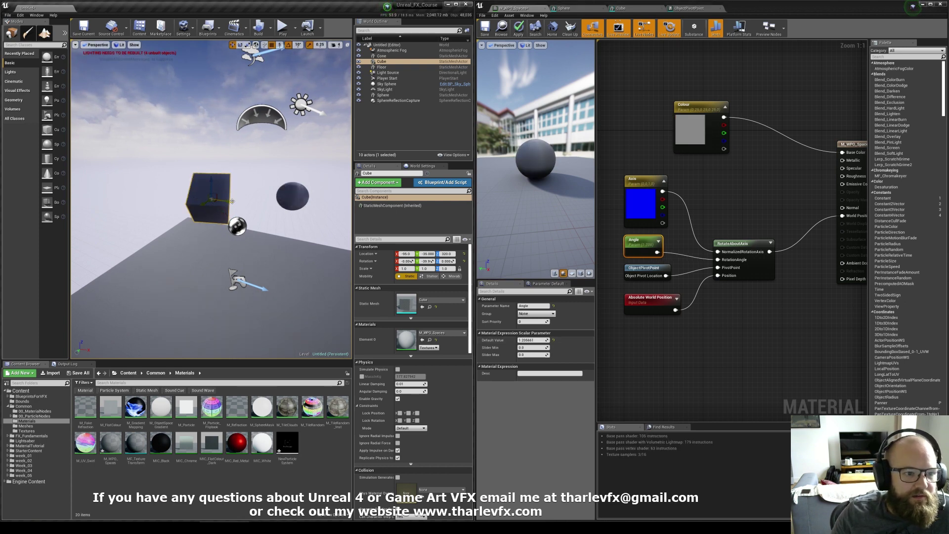
# Move the cube farther from the sphere along X and reset its rotation, scrubbing the Angle default value to test each placement.
pyautogui.moveTo(232, 201); pyautogui.dragTo(175, 194)
pyautogui.moveTo(529, 340); pyautogui.dragTo(557, 341)
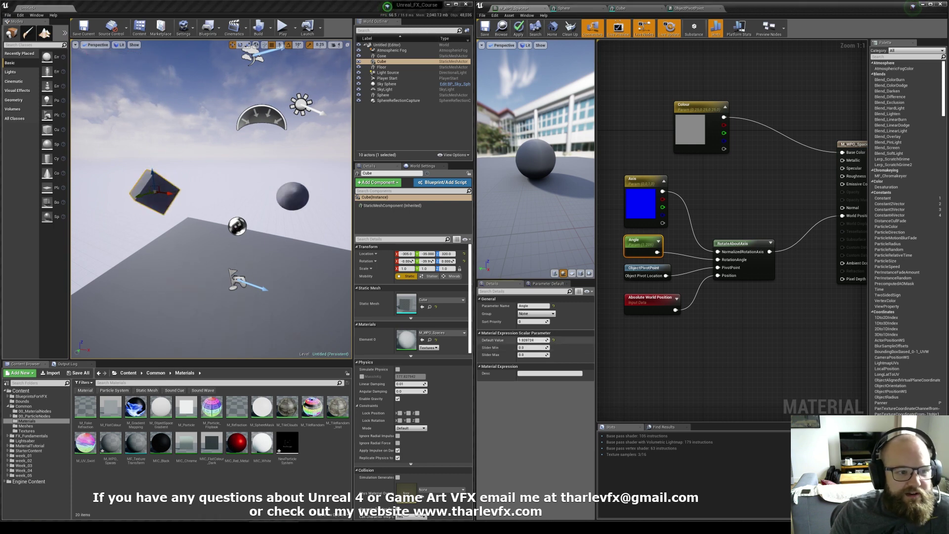
pyautogui.click(465, 261)
pyautogui.moveTo(529, 340); pyautogui.dragTo(561, 340)
# Rotate the cube actor to about -40 degrees around its Y axis.
pyautogui.click(267, 189)
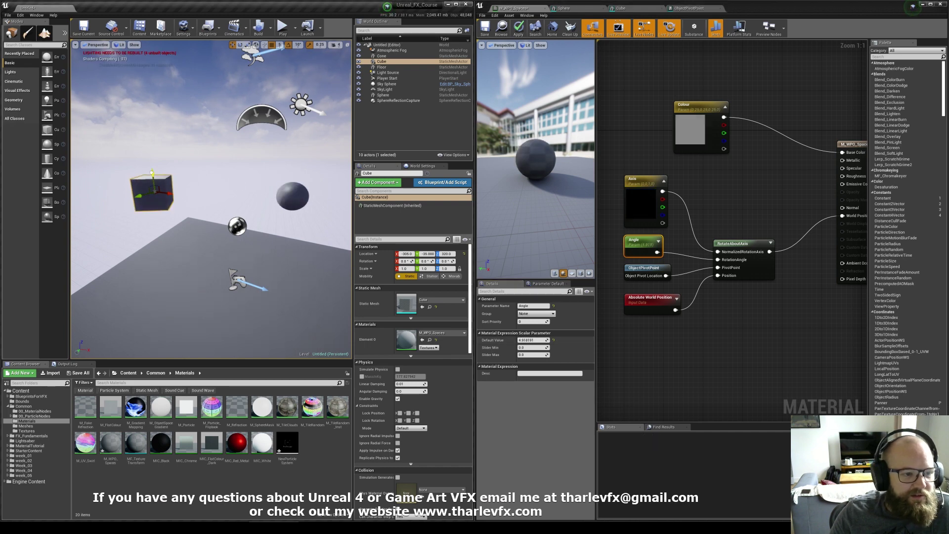
pyautogui.press('e')
pyautogui.click(157, 193)
pyautogui.moveTo(170, 175); pyautogui.dragTo(178, 207)
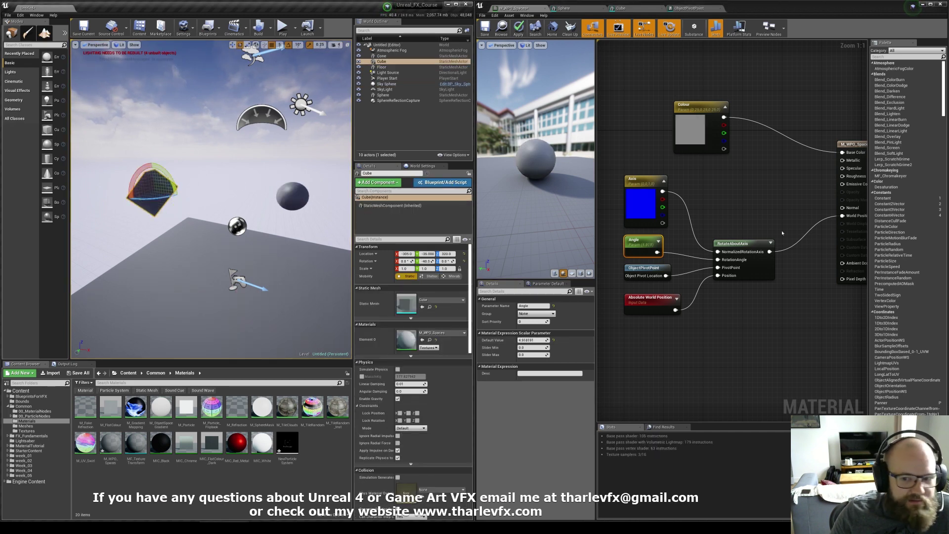
# Move the Axis parameter away from RotateAboutAxis and add a TransformVector node in the space between them.
pyautogui.rightClick(727, 194)
pyautogui.moveTo(710, 200); pyautogui.dragTo(746, 192, button='right')
pyautogui.moveTo(697, 215); pyautogui.dragTo(638, 189)
pyautogui.rightClick(673, 187)
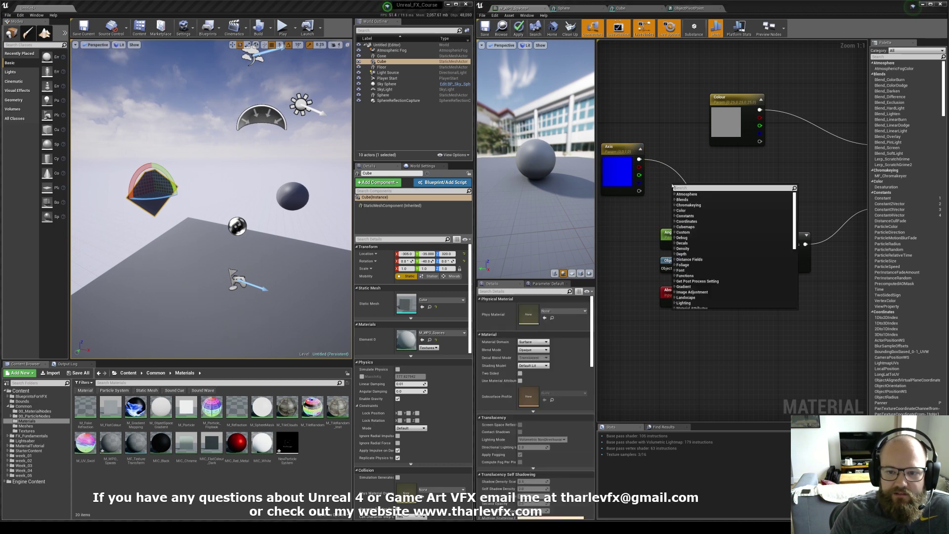
pyautogui.write('trans')
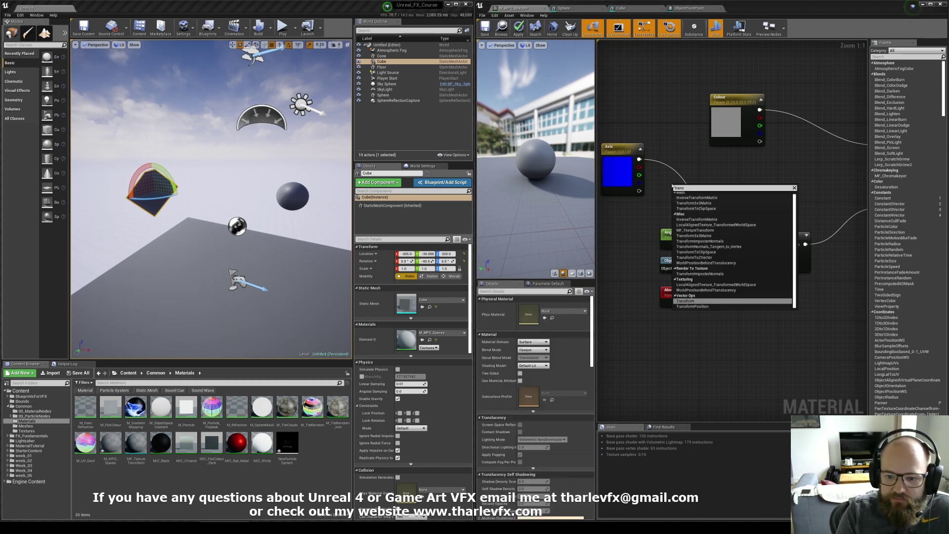
pyautogui.press('Return')
# Set TransformVector from World Space to Local Space, wire it between Axis and NormalizedRotationAxis, and apply the material.
pyautogui.click(539, 307)
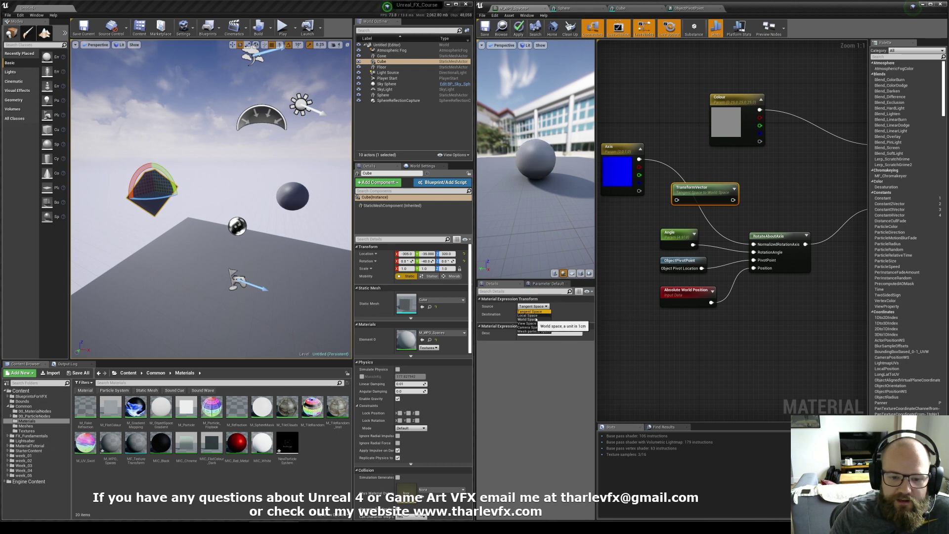
pyautogui.click(527, 319)
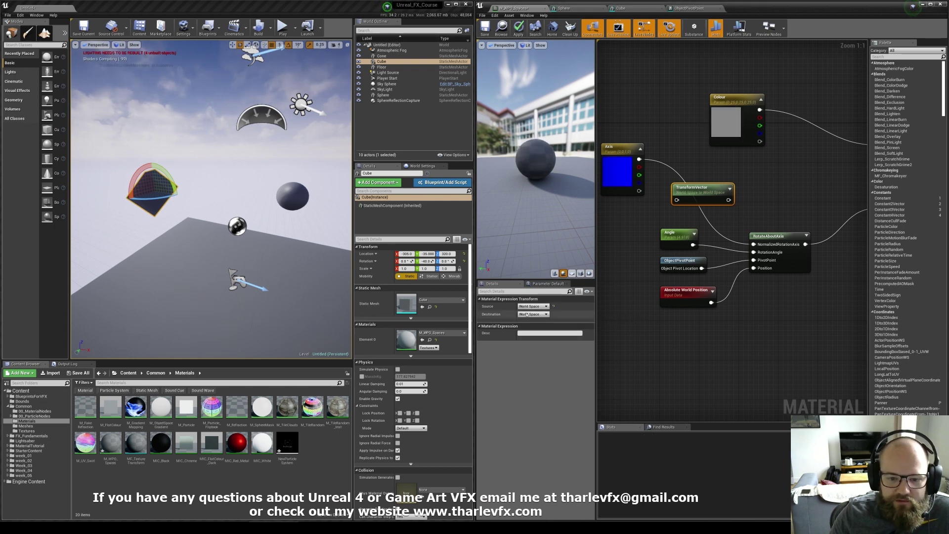
pyautogui.click(532, 314)
pyautogui.click(527, 323)
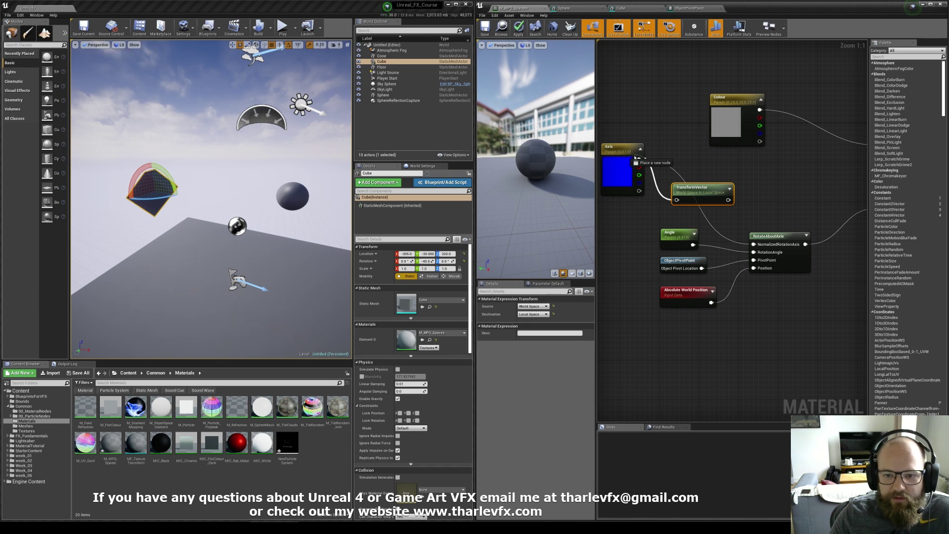
pyautogui.click(692, 163)
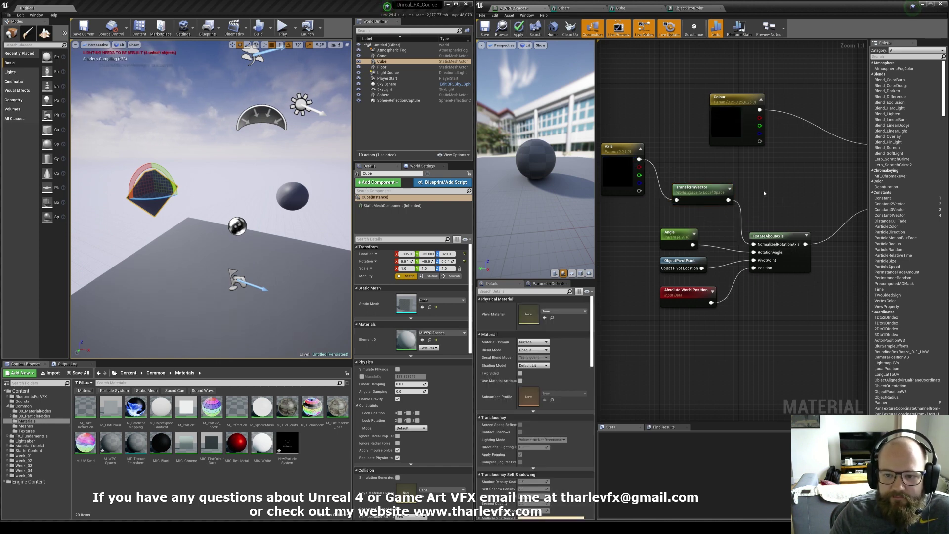
pyautogui.click(517, 29)
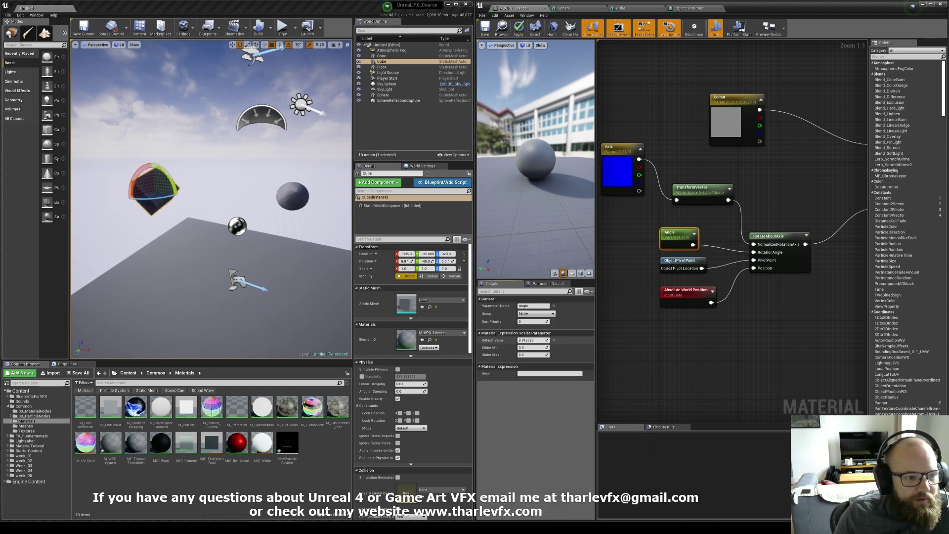
# Stretch the cube to a scale of 2.25 along X and scrub the Angle default value to inspect its rotation.
pyautogui.press('f')
pyautogui.scroll(-5, 210, 219)
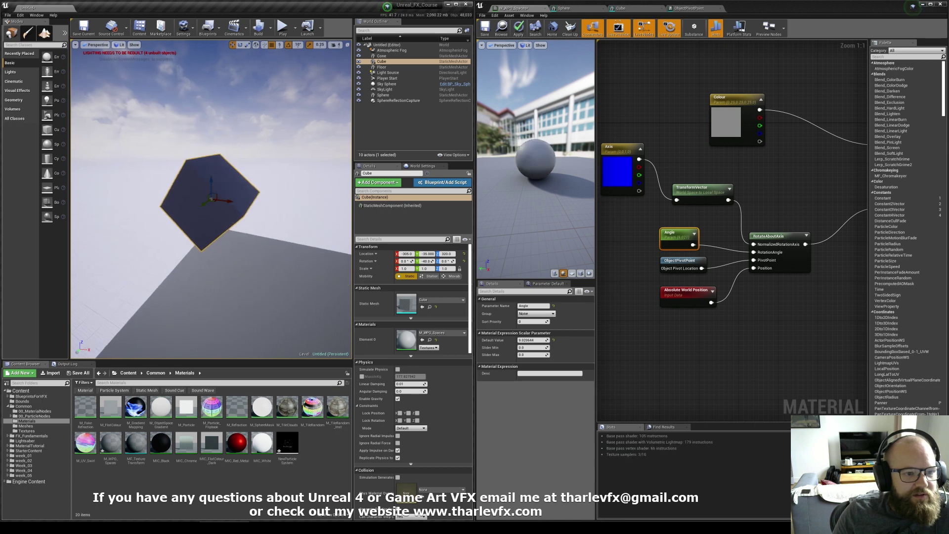
pyautogui.keyDown('alt'); pyautogui.moveTo(247, 161); pyautogui.dragTo(180, 208); pyautogui.keyUp('alt')
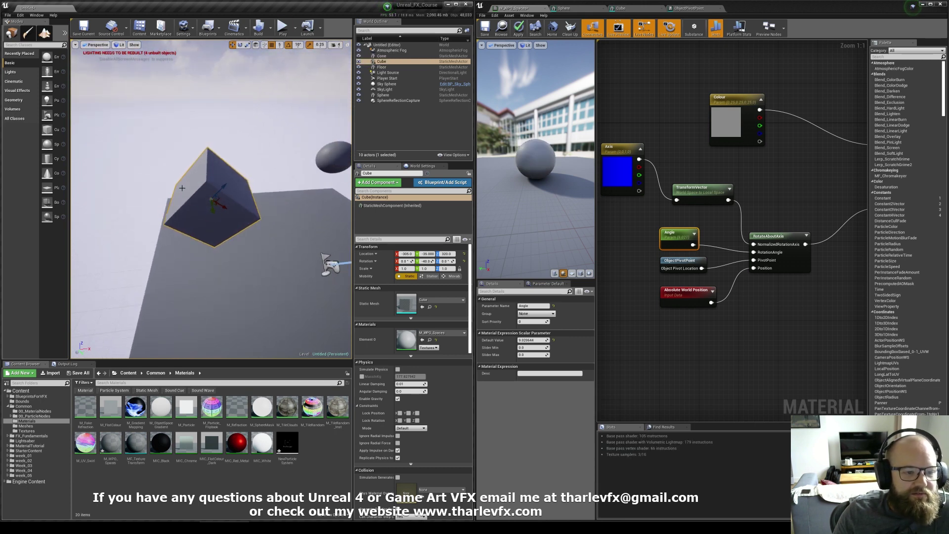
pyautogui.press('e')
pyautogui.press('r')
pyautogui.moveTo(231, 210); pyautogui.dragTo(245, 220)
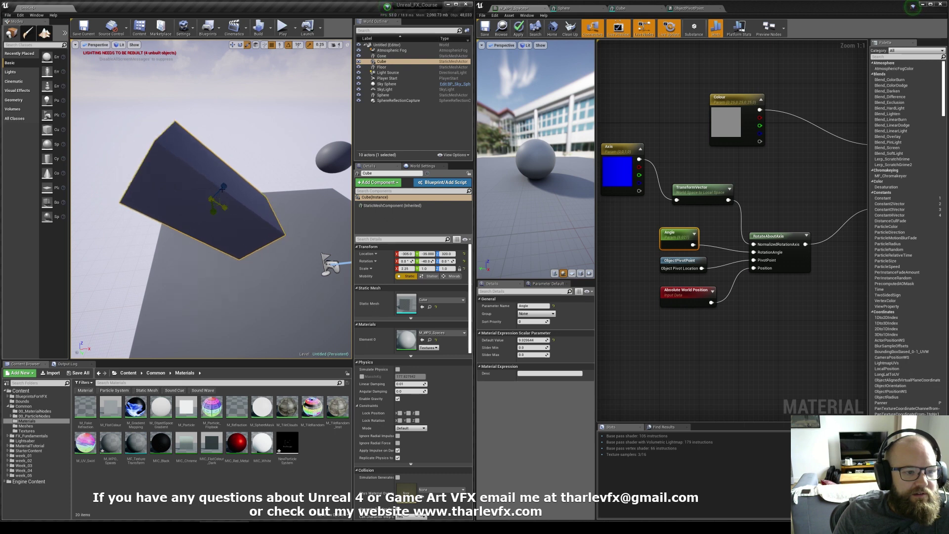
pyautogui.moveTo(531, 340); pyautogui.dragTo(542, 340)
# Set the cube's Y rotation to 0 and its scale to 1 on all three axes.
pyautogui.click(426, 261)
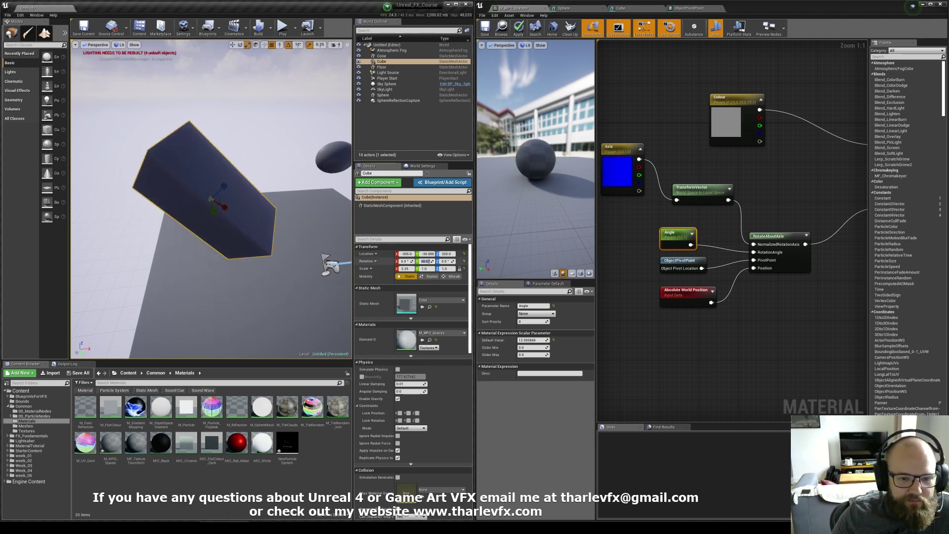
pyautogui.write('0')
pyautogui.press('Return')
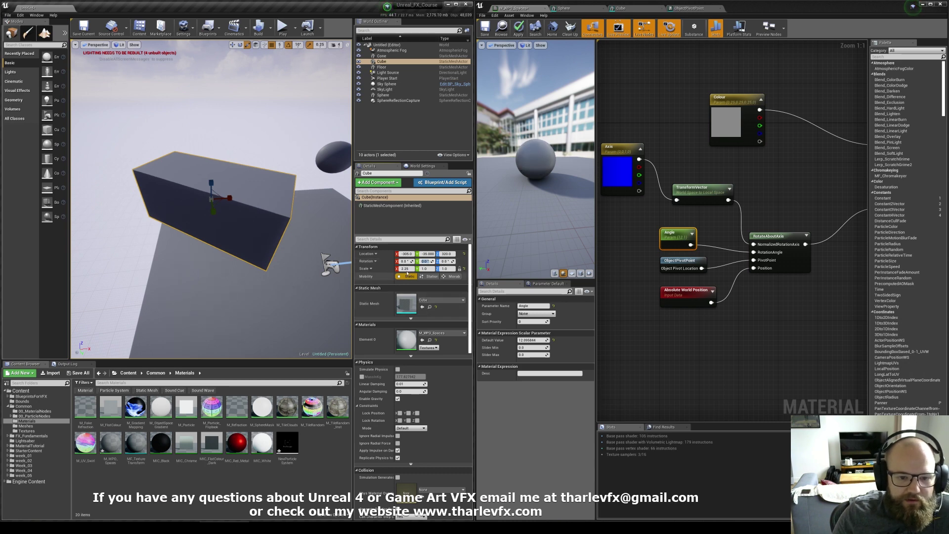
pyautogui.click(410, 268)
pyautogui.write('1')
pyautogui.press('Tab')
pyautogui.click(459, 269)
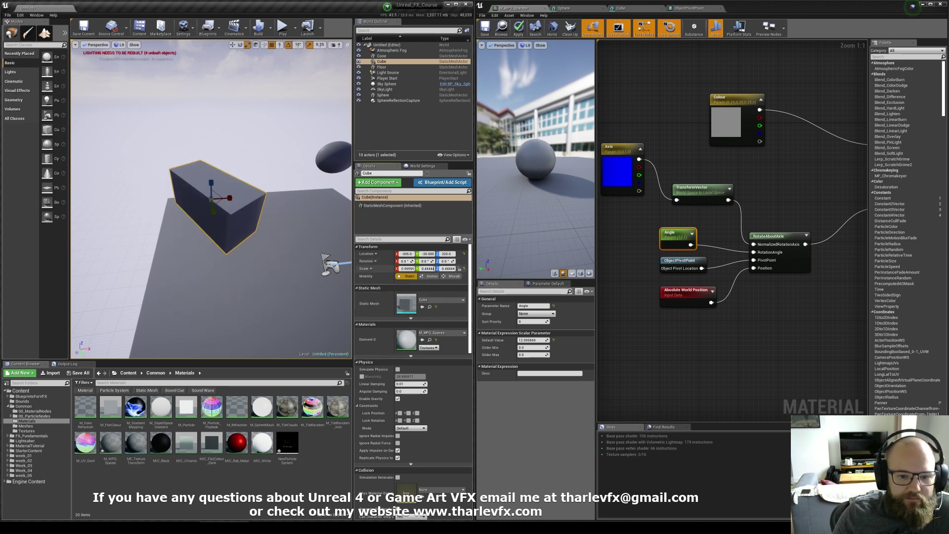
pyautogui.write('1')
pyautogui.press('Tab')
pyautogui.write('1')
pyautogui.press('Tab')
pyautogui.write('1')
pyautogui.press('Return')
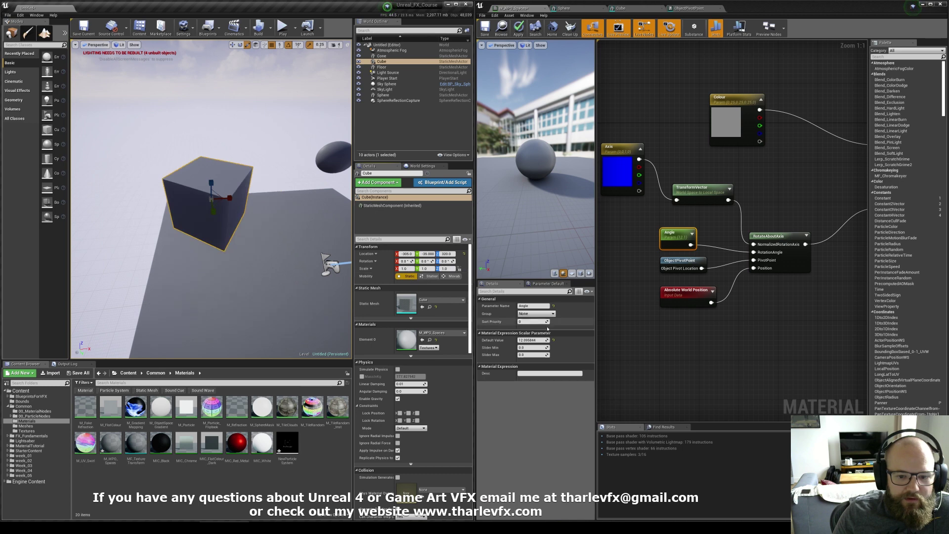
# Rotate the cube to about -40 degrees around Y, scrubbing the Angle default value before and after tilting it.
pyautogui.moveTo(532, 339); pyautogui.dragTo(547, 339)
pyautogui.moveTo(209, 173); pyautogui.dragTo(220, 185, button='right')
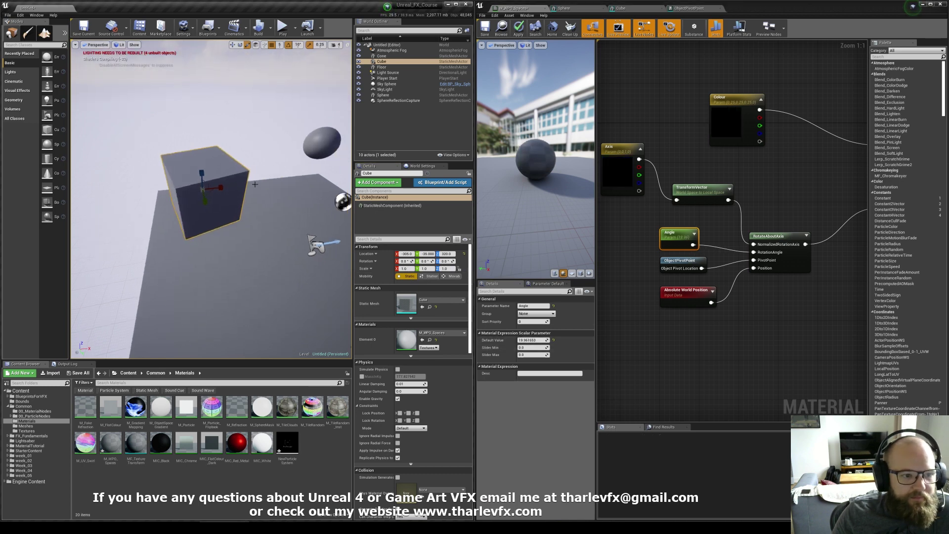
pyautogui.press('e')
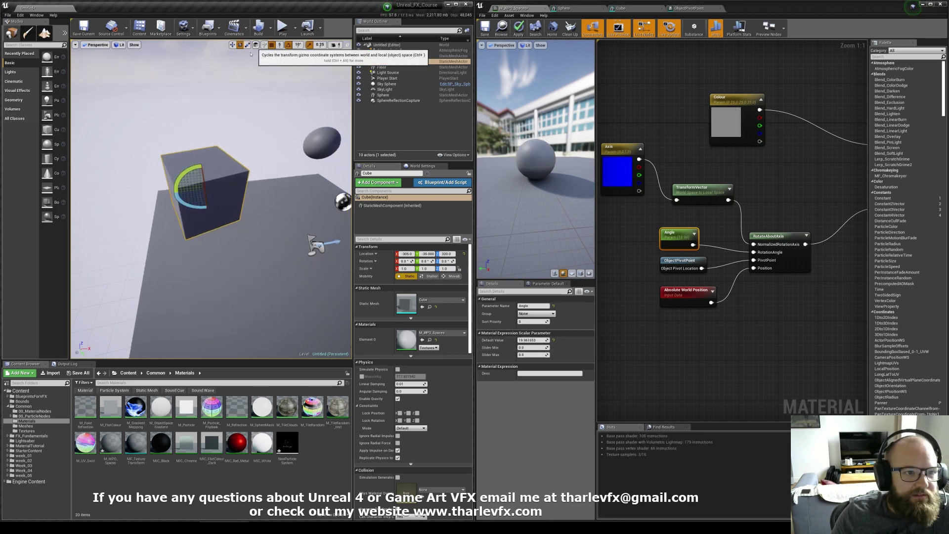
pyautogui.moveTo(192, 171); pyautogui.dragTo(180, 192)
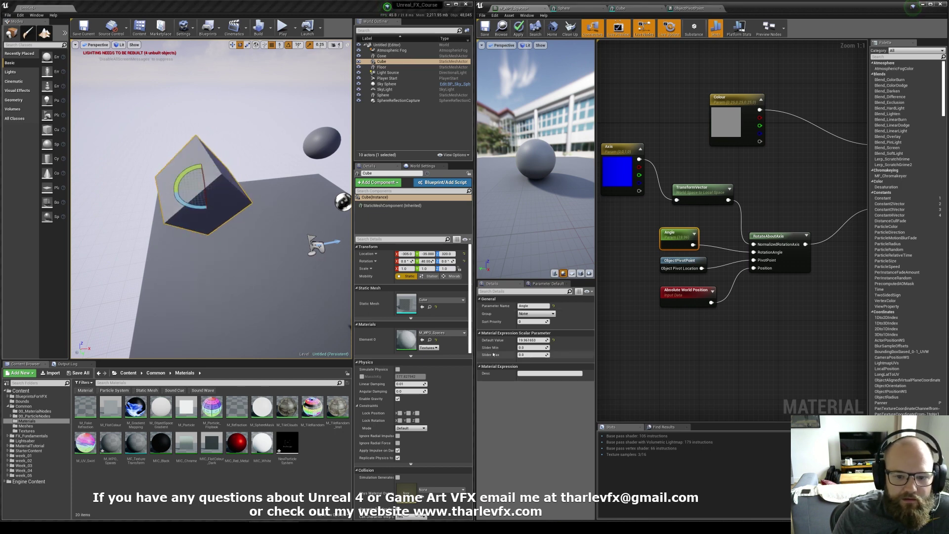
pyautogui.moveTo(532, 340)
pyautogui.mouseDown()
pyautogui.moveTo(549, 340)
pyautogui.moveTo(541, 340)
pyautogui.mouseUp()
# Change TransformVector to a Local Space source and a World Space destination, and apply the material.
pyautogui.click(690, 197)
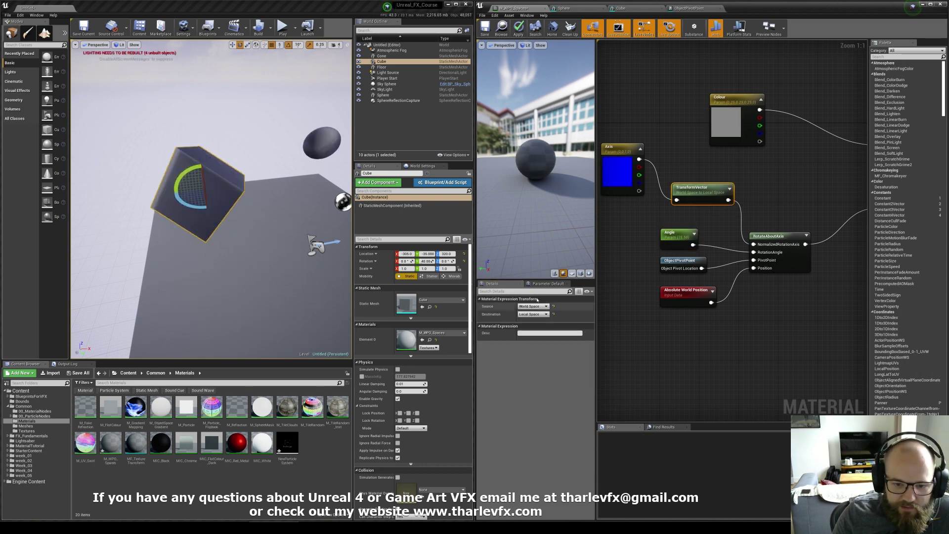
pyautogui.click(533, 306)
pyautogui.click(536, 316)
pyautogui.click(533, 314)
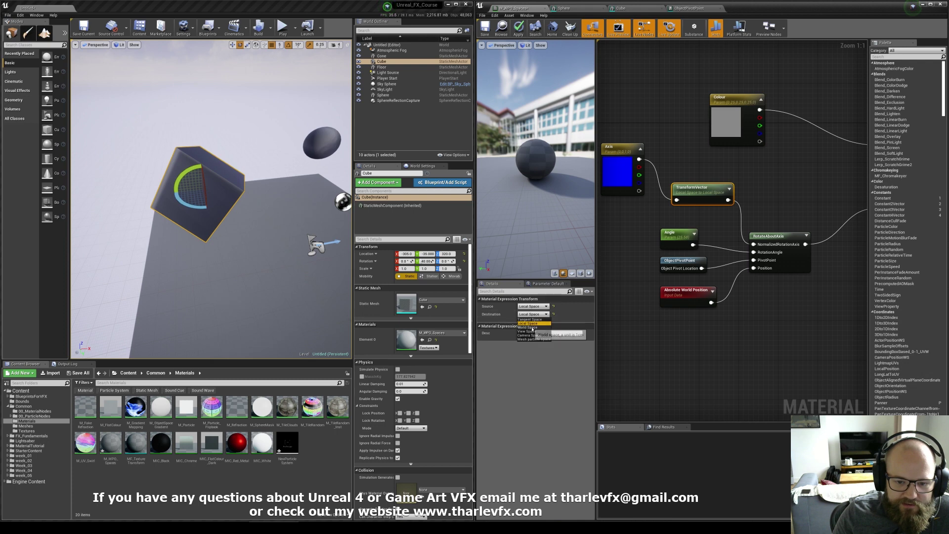
pyautogui.click(533, 335)
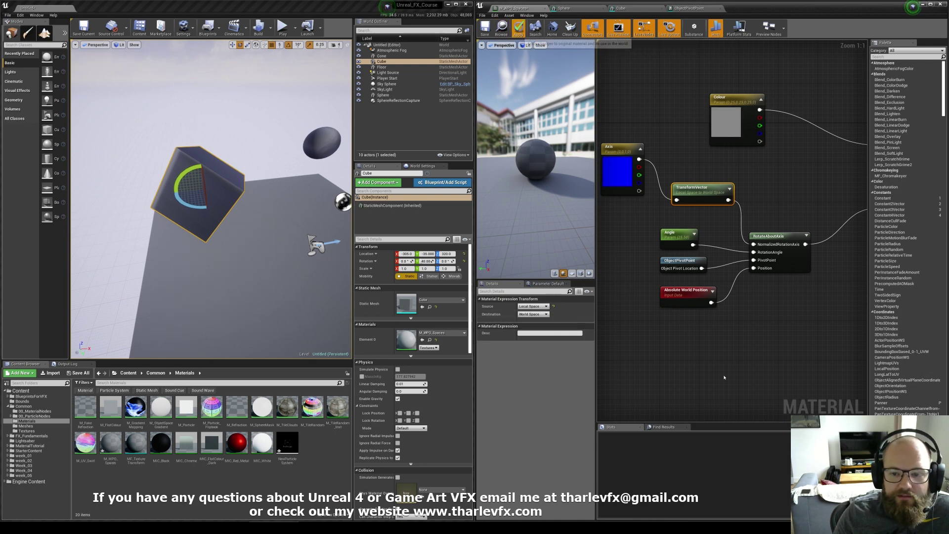
pyautogui.click(519, 30)
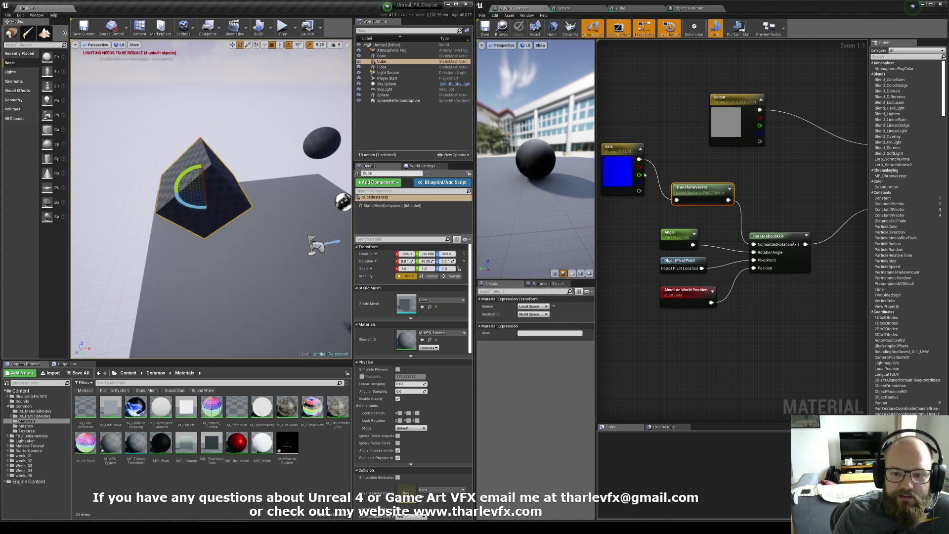
# Scrub the Angle parameter's default value to about 21 to test rotation around the cube's local axis.
pyautogui.click(676, 233)
pyautogui.moveTo(532, 340)
pyautogui.mouseDown()
pyautogui.moveTo(552, 340)
pyautogui.moveTo(523, 340)
pyautogui.mouseUp()
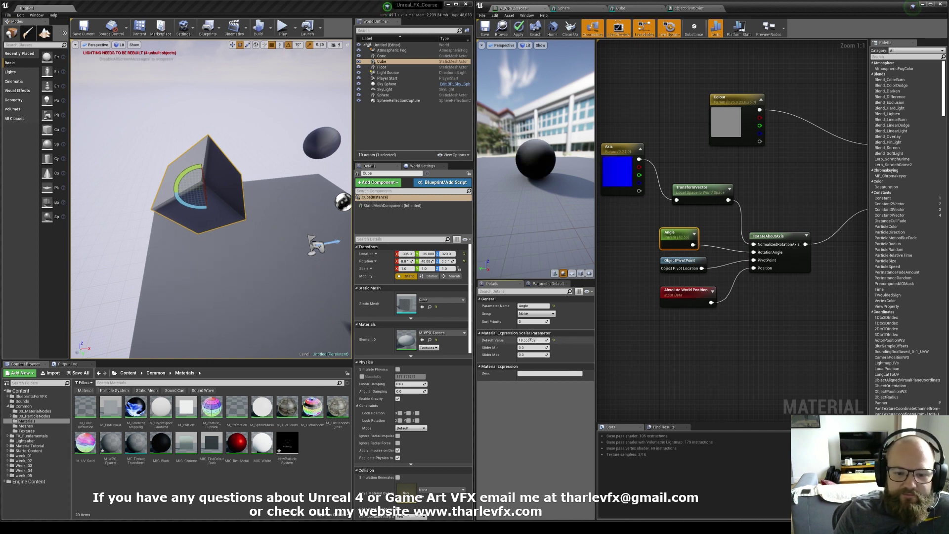
pyautogui.moveTo(533, 340); pyautogui.dragTo(539, 290)
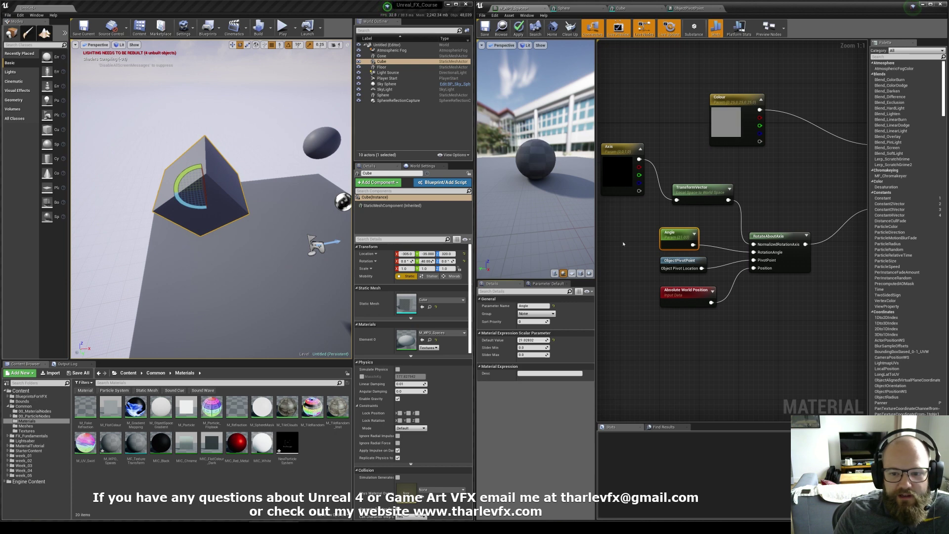
# Move the Axis parameter closer to its neighbours and shift the whole RotateAboutAxis network down, away from the material output.
pyautogui.click(626, 252)
pyautogui.moveTo(638, 277)
pyautogui.mouseDown(button='right')
pyautogui.moveTo(650, 277)
pyautogui.moveTo(642, 292)
pyautogui.mouseUp(button='right')
pyautogui.scroll(-1, 642, 292)
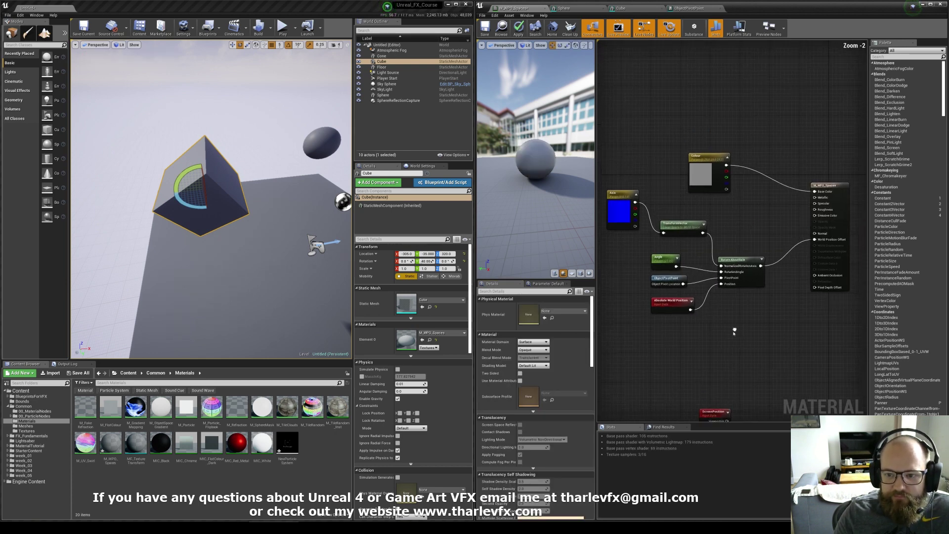
pyautogui.scroll(-1, 702, 316)
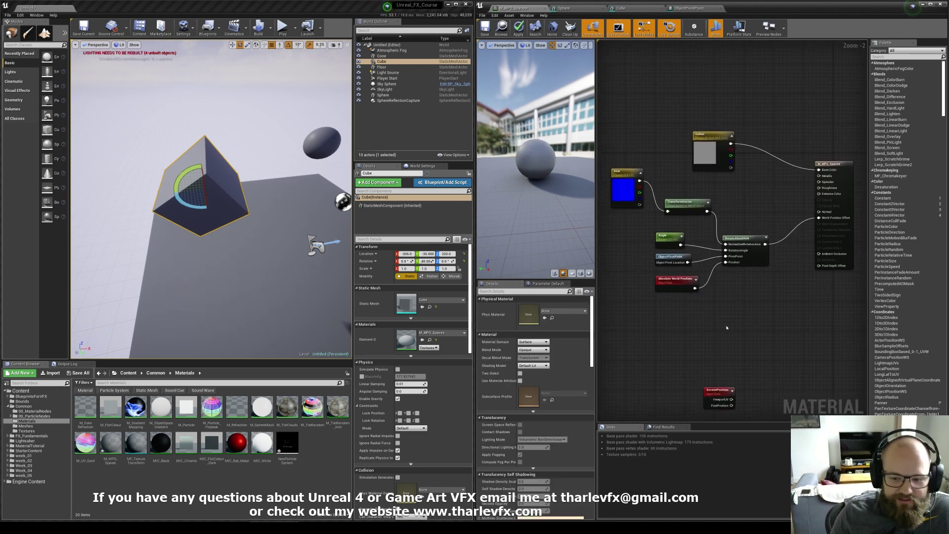
pyautogui.moveTo(734, 334); pyautogui.dragTo(722, 329, button='right')
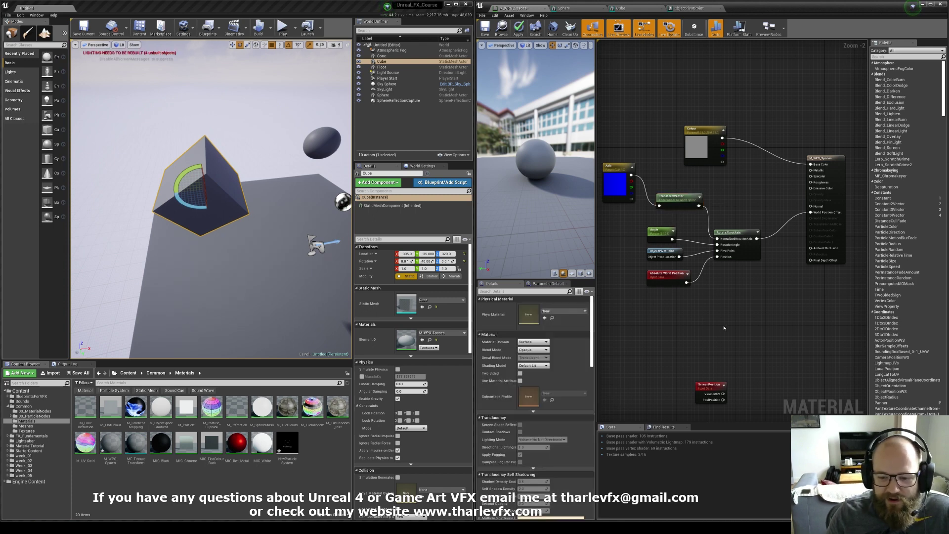
pyautogui.moveTo(723, 327); pyautogui.dragTo(719, 310, button='right')
pyautogui.moveTo(624, 202); pyautogui.dragTo(652, 191, button='right')
pyautogui.moveTo(633, 138); pyautogui.dragTo(634, 159)
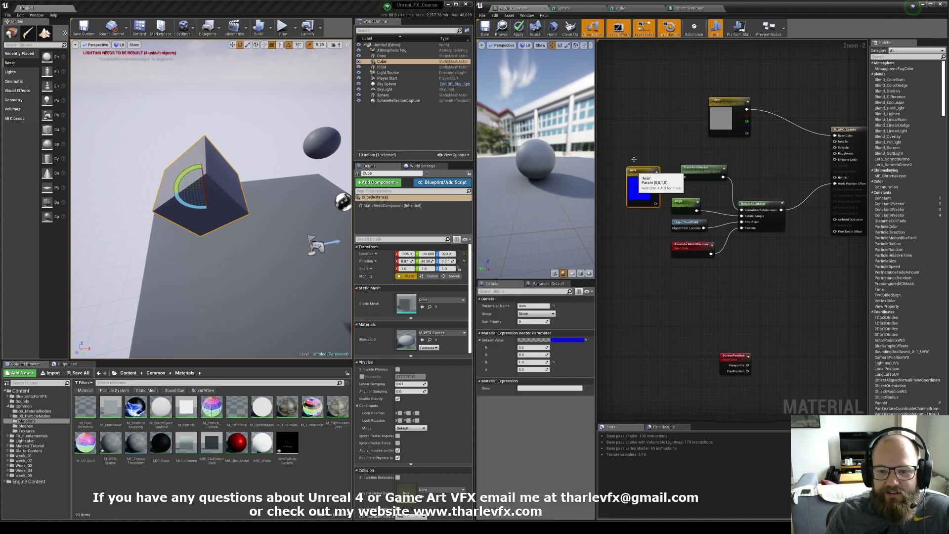
pyautogui.moveTo(763, 158); pyautogui.dragTo(645, 270)
pyautogui.moveTo(777, 222); pyautogui.dragTo(675, 259)
# Move the ScreenPosition node up to just below the Colour parameter, near the material output.
pyautogui.click(716, 345)
pyautogui.moveTo(731, 357); pyautogui.dragTo(721, 167)
pyautogui.moveTo(725, 170); pyautogui.dragTo(698, 207, button='right')
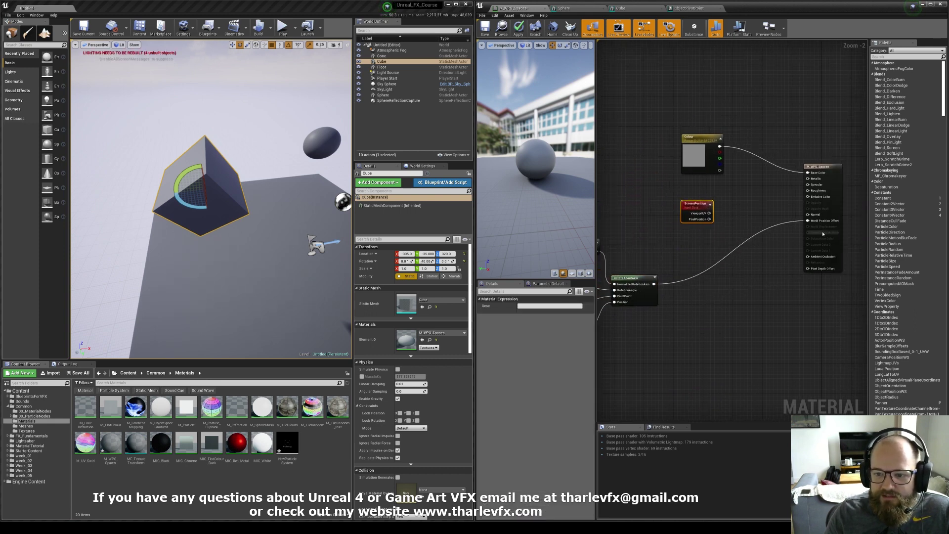
# Disconnect the World Position Offset and Base Color inputs on the material output.
pyautogui.keyDown('alt'); pyautogui.click(822, 221); pyautogui.keyUp('alt')
pyautogui.keyDown('alt'); pyautogui.click(814, 173); pyautogui.keyUp('alt')
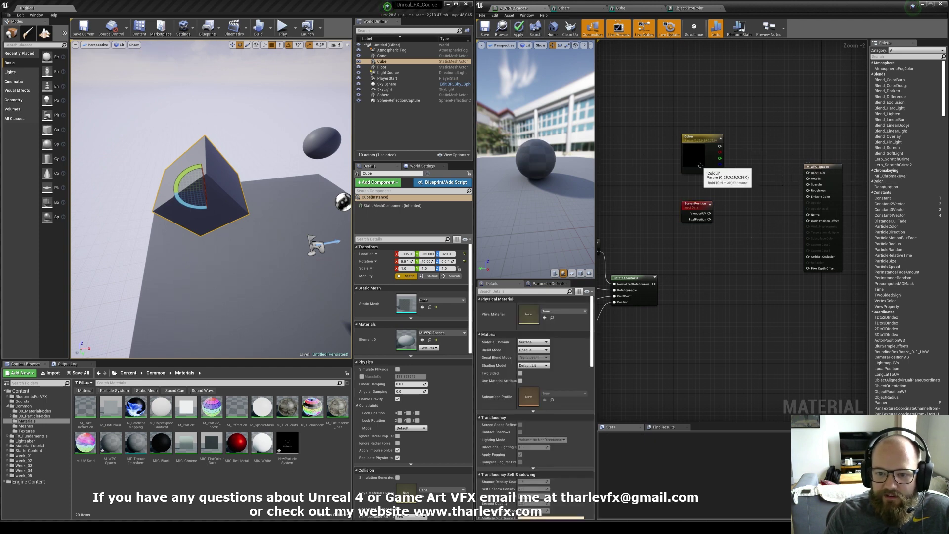
pyautogui.click(702, 158)
pyautogui.scroll(2, 737, 202)
pyautogui.click(695, 223)
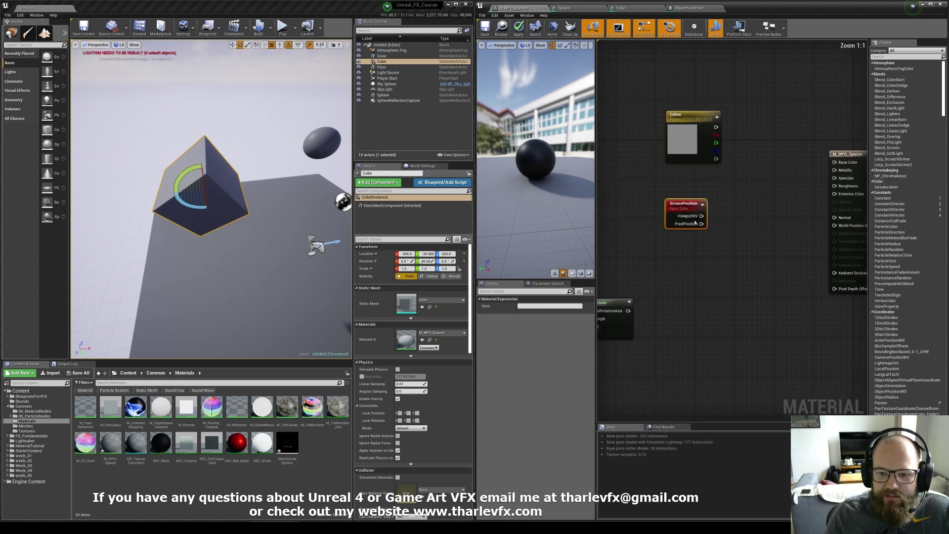
pyautogui.click(686, 256)
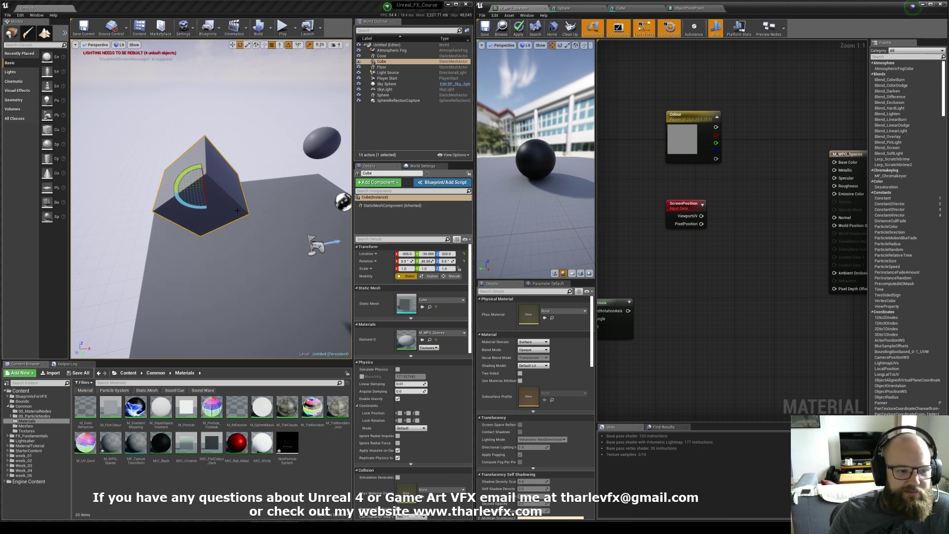
# Connect ScreenPosition's ViewportUV output to the material's Base Color and apply the material.
pyautogui.moveTo(237, 211); pyautogui.dragTo(247, 217, button='right')
pyautogui.press('w')
pyautogui.moveTo(184, 196); pyautogui.dragTo(185, 197, button='right')
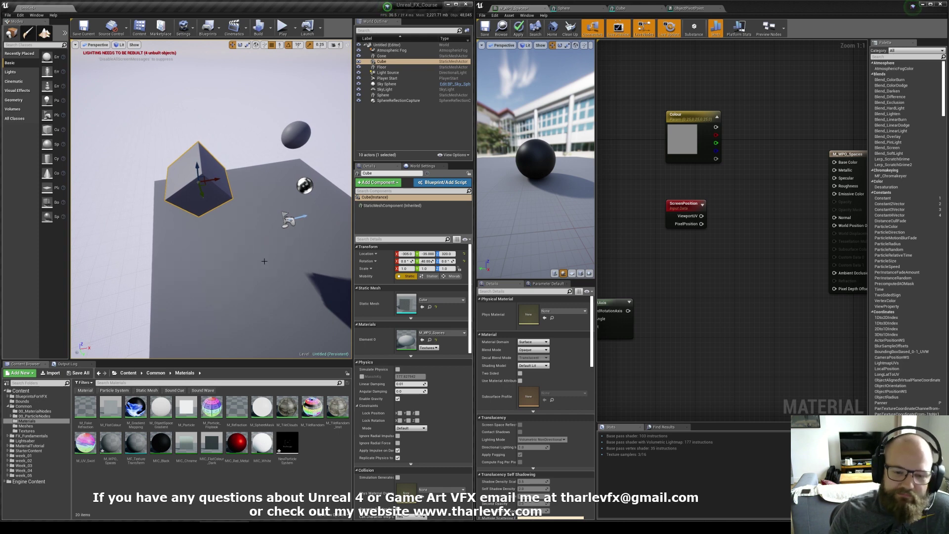
pyautogui.moveTo(724, 234); pyautogui.dragTo(718, 244, button='right')
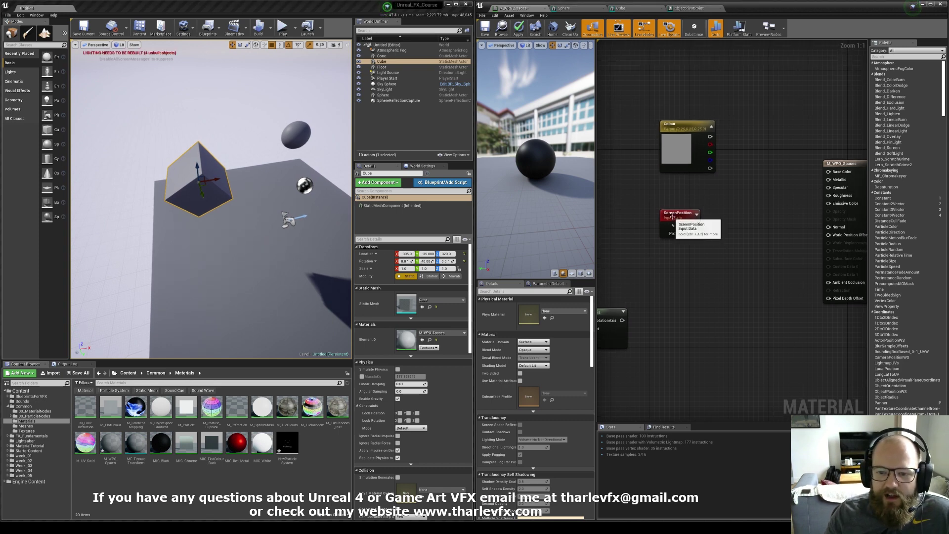
pyautogui.moveTo(673, 217); pyautogui.dragTo(829, 171)
pyautogui.click(682, 193)
pyautogui.click(518, 28)
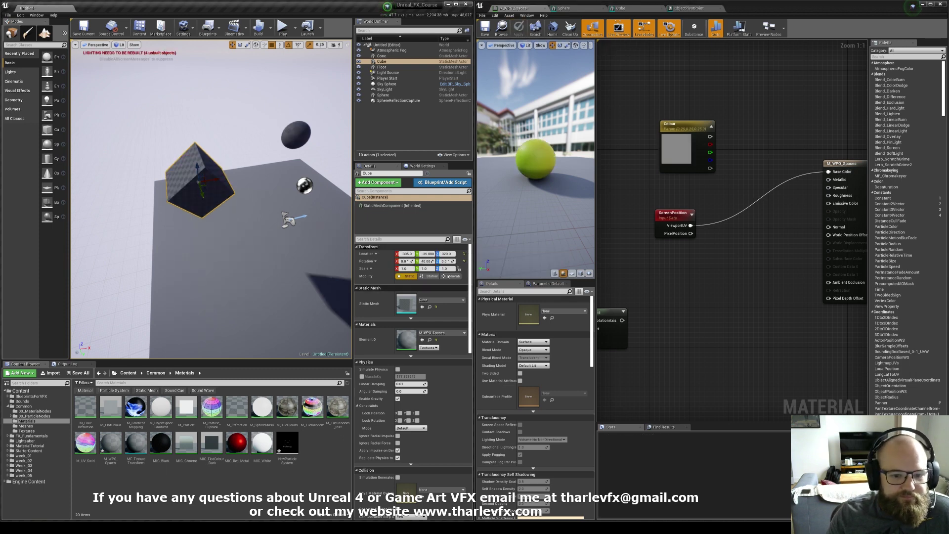
# Reset the cube's location and rotation, and raise the cube above the floor.
pyautogui.click(464, 253)
pyautogui.moveTo(722, 242); pyautogui.dragTo(674, 220)
pyautogui.moveTo(264, 217); pyautogui.dragTo(292, 218, button='right')
pyautogui.moveTo(253, 214); pyautogui.dragTo(254, 174)
# Examine the ScreenPosition colouring on the cube up close, then from a distance and other angles.
pyautogui.press('f')
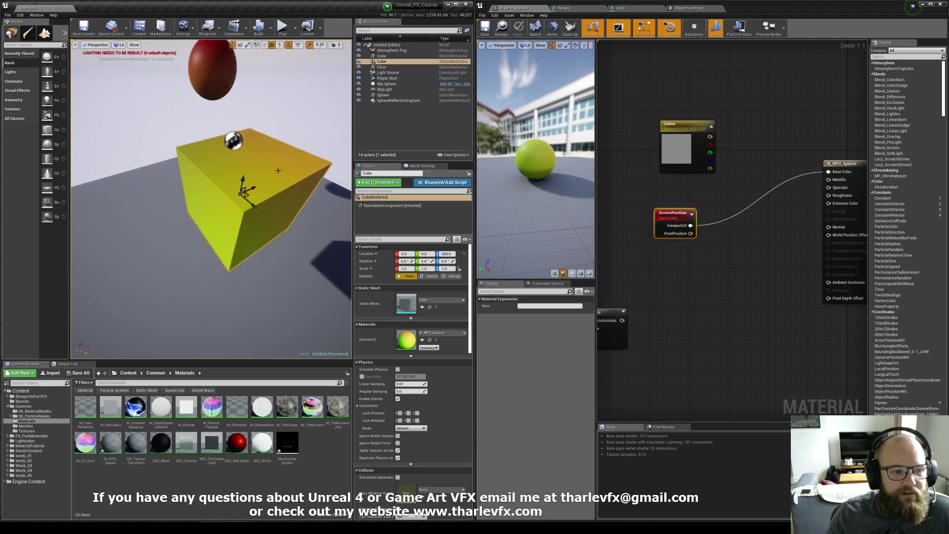
pyautogui.keyDown('alt'); pyautogui.moveTo(156, 108); pyautogui.dragTo(218, 64); pyautogui.keyUp('alt')
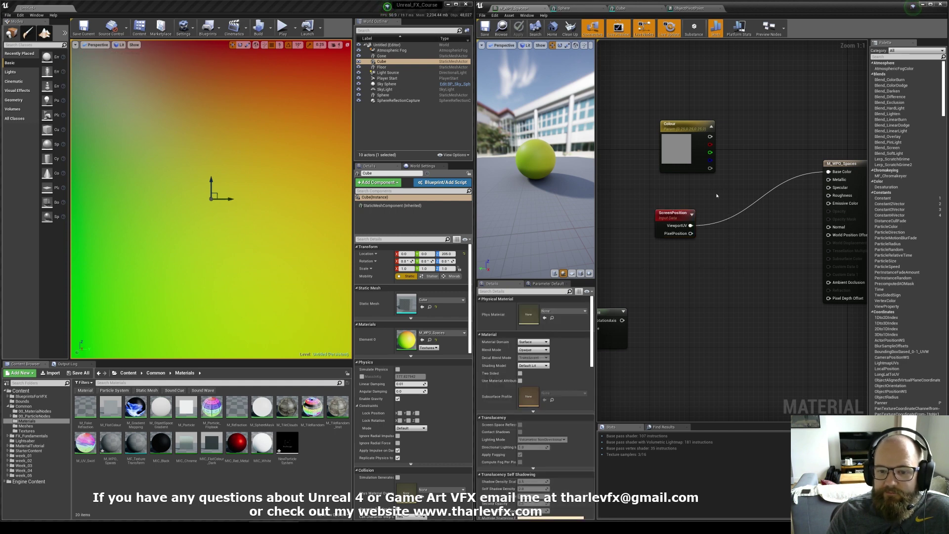
pyautogui.moveTo(692, 213)
pyautogui.mouseDown()
pyautogui.moveTo(672, 227)
pyautogui.moveTo(698, 202)
pyautogui.mouseUp()
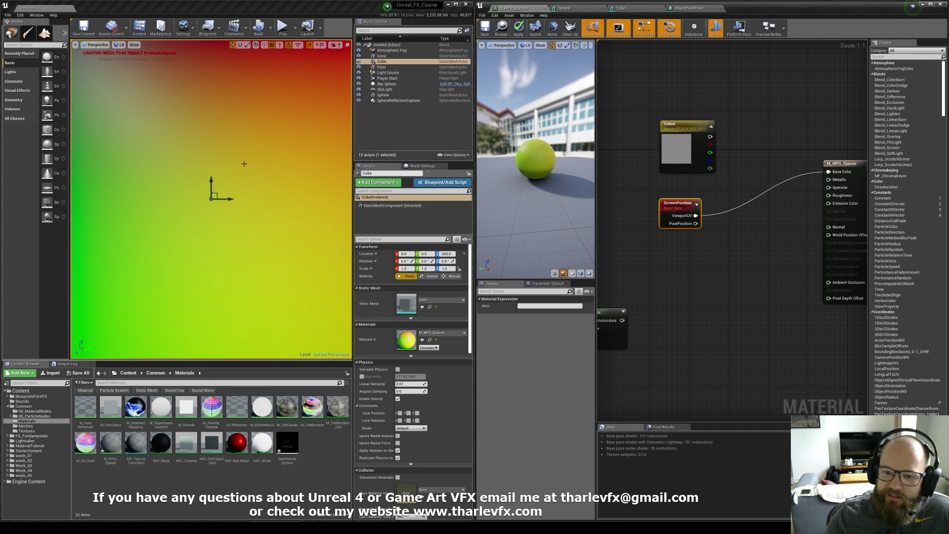
pyautogui.moveTo(725, 186); pyautogui.dragTo(656, 250)
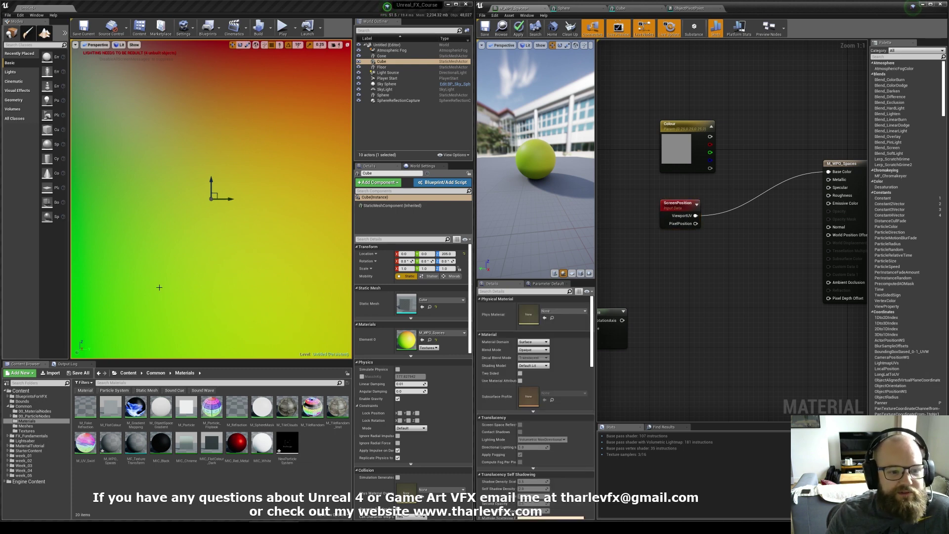
pyautogui.moveTo(200, 235)
pyautogui.mouseDown(button='right')
pyautogui.moveTo(251, 242)
pyautogui.moveTo(212, 242)
pyautogui.moveTo(182, 225)
pyautogui.moveTo(226, 227)
pyautogui.moveTo(183, 229)
pyautogui.moveTo(164, 253)
pyautogui.moveTo(203, 222)
pyautogui.mouseUp(button='right')
pyautogui.moveTo(296, 228); pyautogui.dragTo(183, 243, button='right')
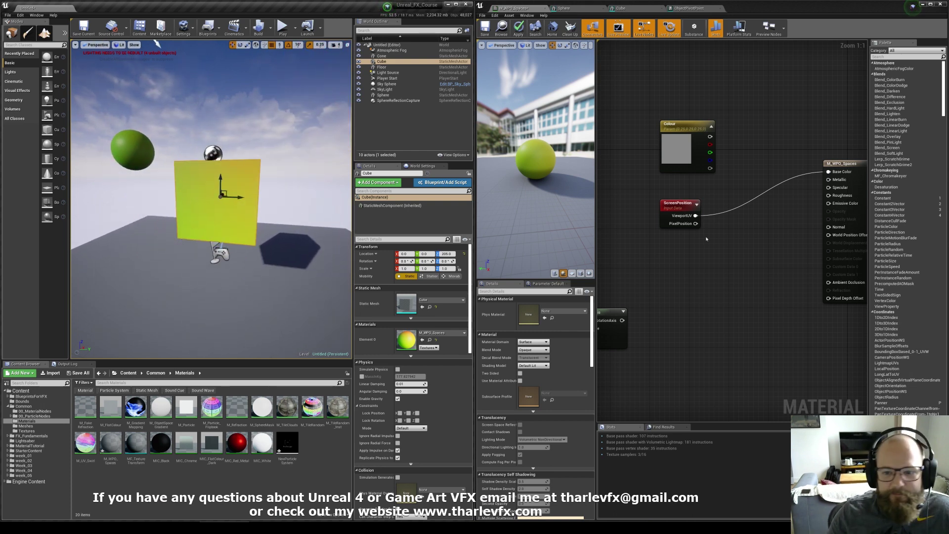
pyautogui.click(679, 217)
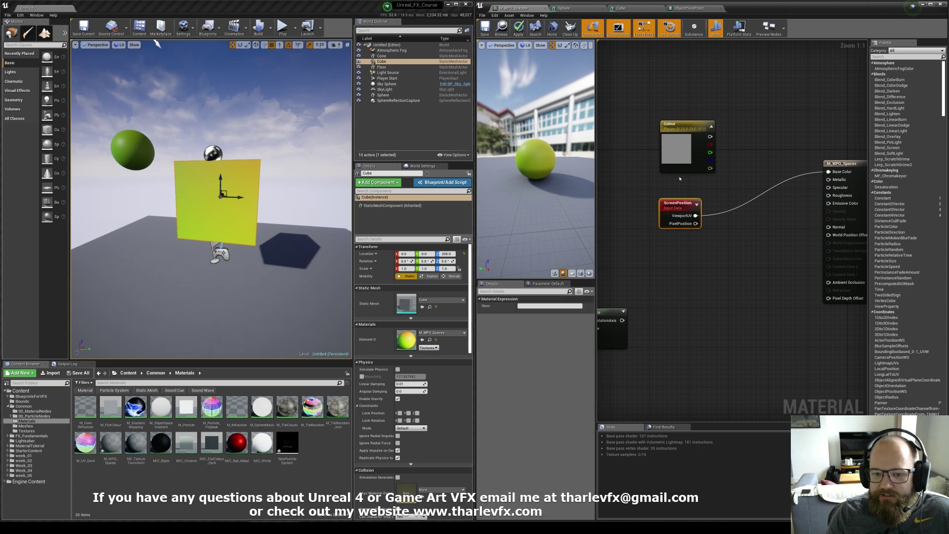
pyautogui.moveTo(652, 186); pyautogui.dragTo(719, 248)
pyautogui.click(640, 213)
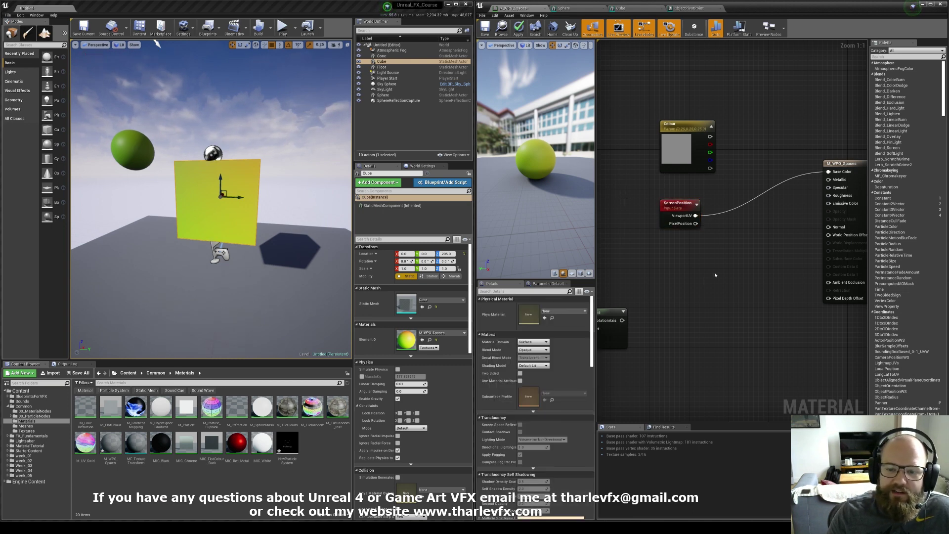
pyautogui.moveTo(681, 256); pyautogui.dragTo(668, 240, button='right')
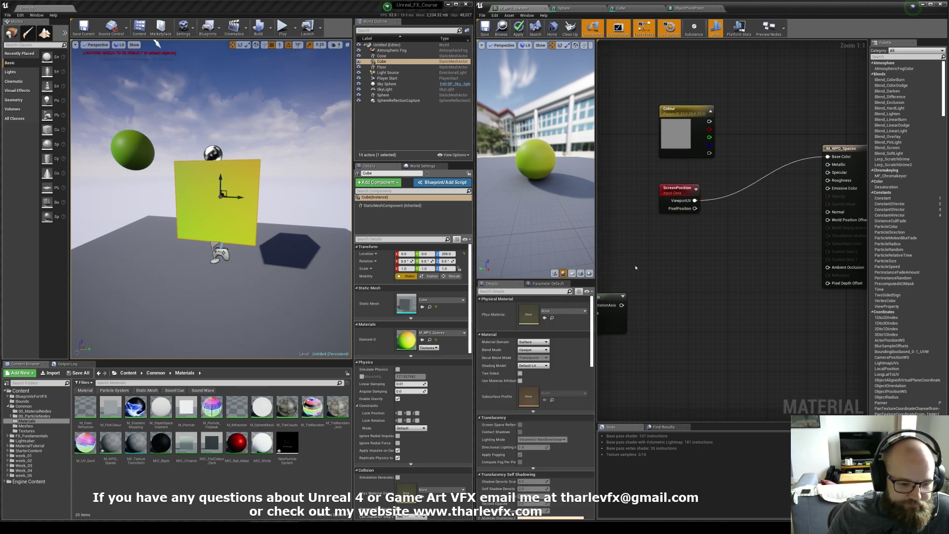
# Place the NewParticleSystem asset in the level above the floor, away from the cube.
pyautogui.moveTo(313, 480); pyautogui.dragTo(300, 450, button='right')
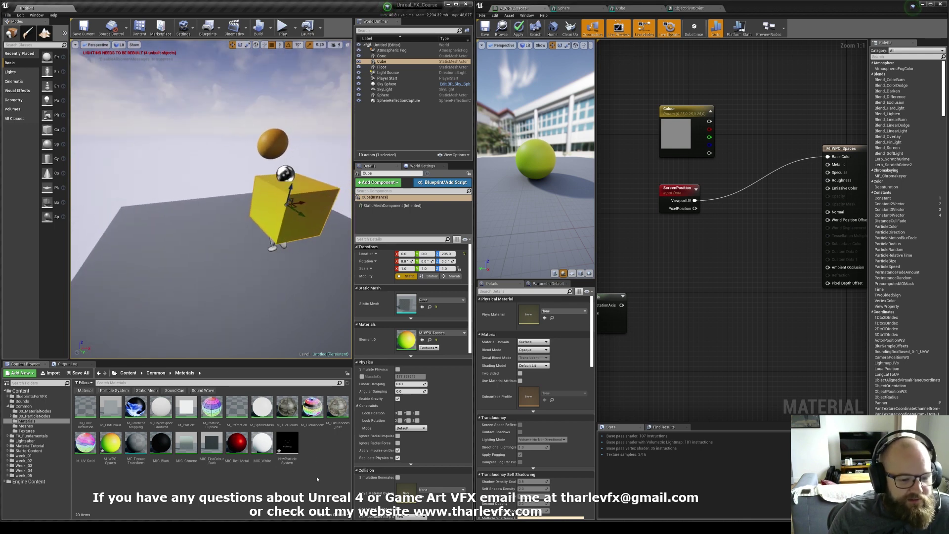
pyautogui.moveTo(292, 445); pyautogui.dragTo(148, 243)
pyautogui.moveTo(148, 243); pyautogui.dragTo(143, 209, button='right')
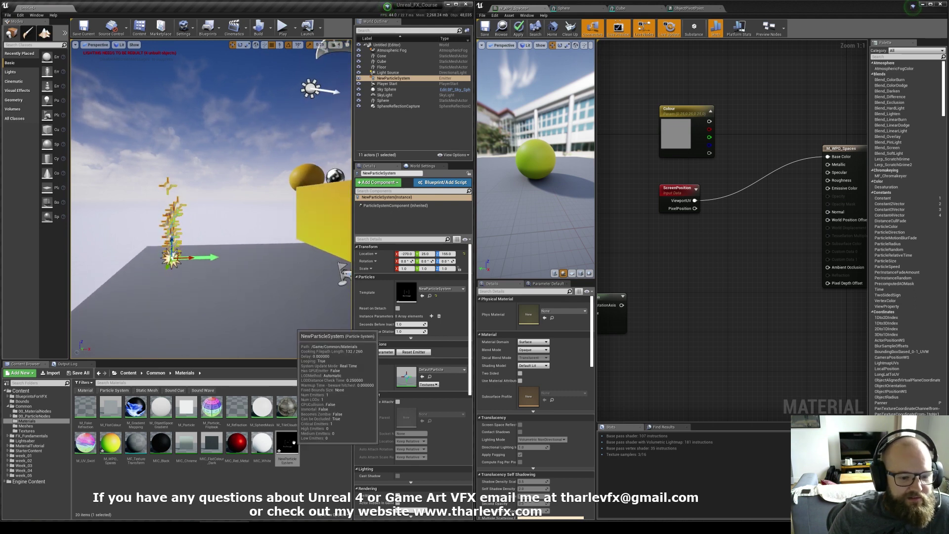
# Open NewParticleSystem for editing in Cascade and frame the placed emitter in the level view.
pyautogui.moveTo(290, 446); pyautogui.dragTo(329, 402)
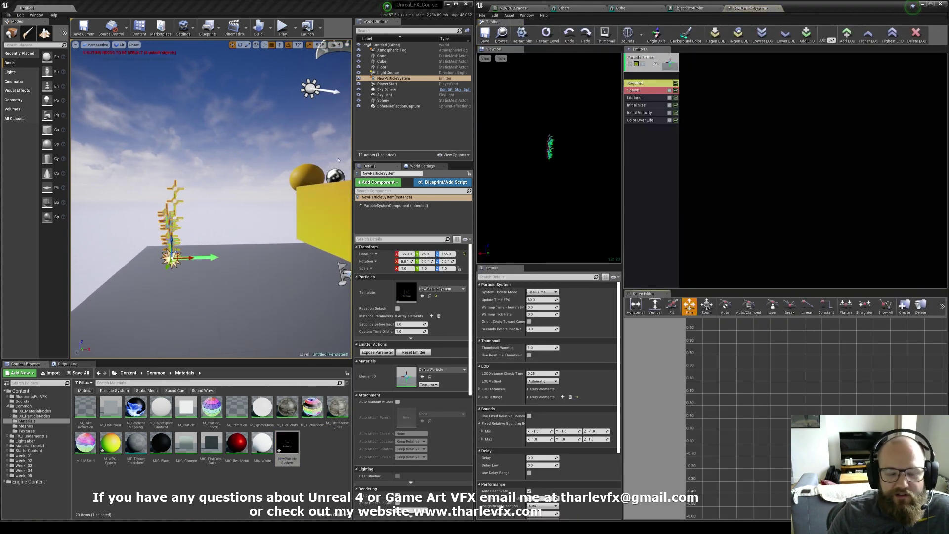
pyautogui.moveTo(266, 198); pyautogui.dragTo(258, 200, button='right')
pyautogui.moveTo(237, 273); pyautogui.dragTo(222, 294, button='right')
pyautogui.moveTo(192, 95); pyautogui.dragTo(202, 103, button='right')
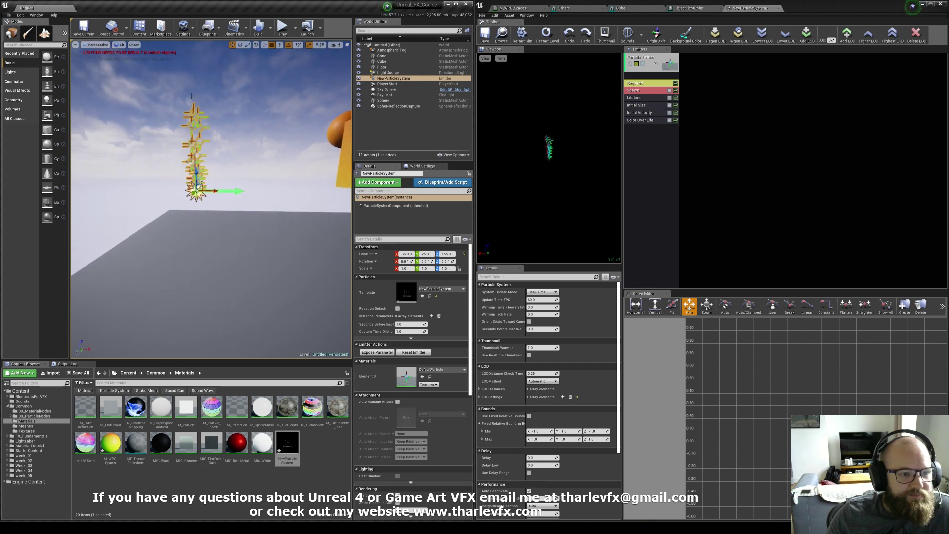
# Show the emitter's Required module and slide the particle system along X to test world-space particles.
pyautogui.click(642, 113)
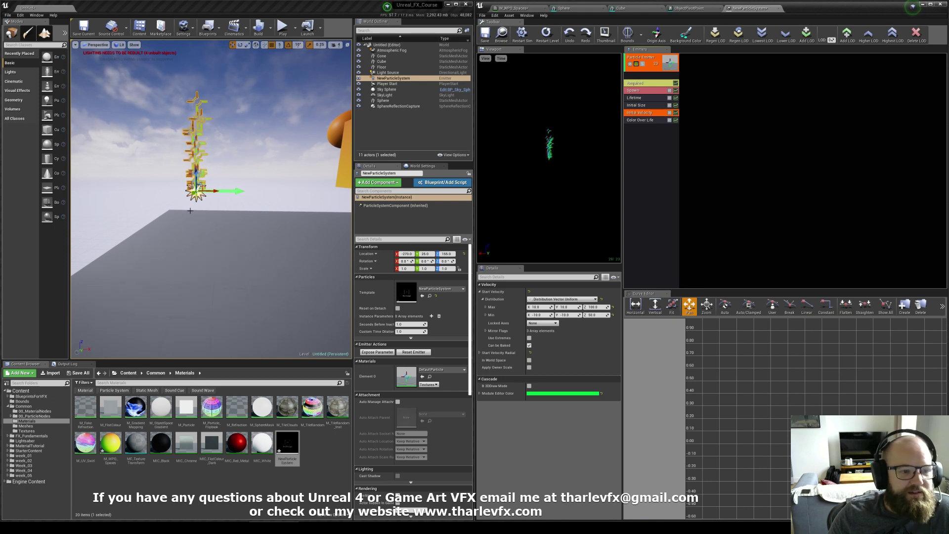
pyautogui.click(639, 83)
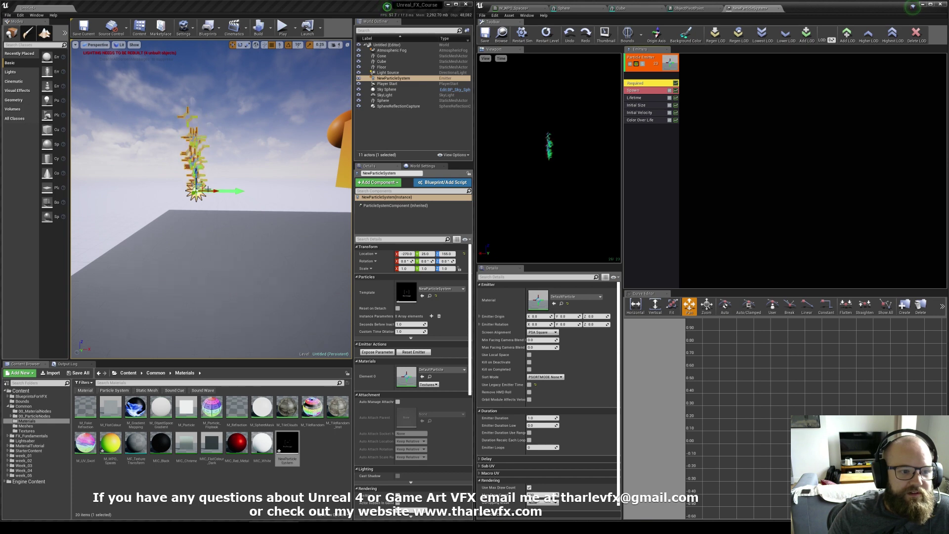
pyautogui.moveTo(207, 189)
pyautogui.mouseDown()
pyautogui.moveTo(288, 192)
pyautogui.moveTo(196, 194)
pyautogui.mouseUp()
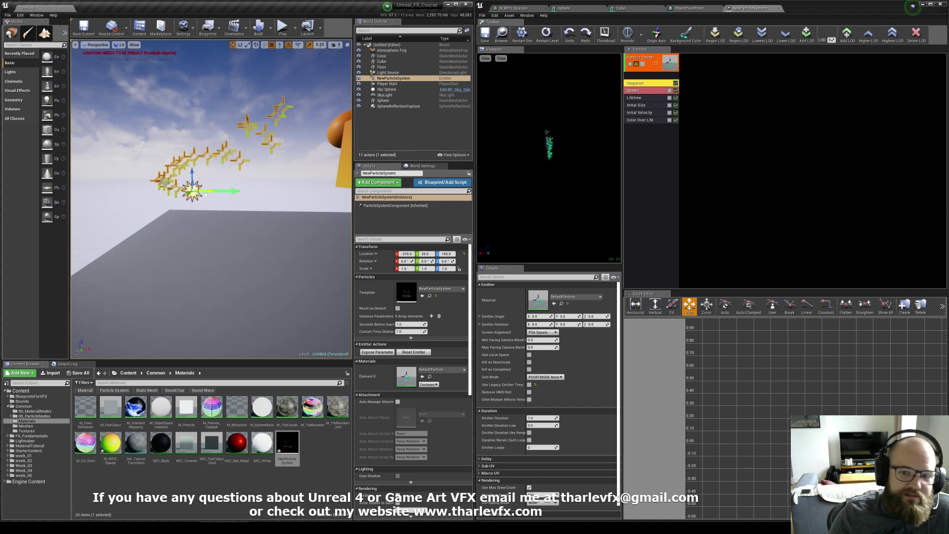
# Enable Use Local Space in the Required module and slide the particle system along X to test it.
pyautogui.click(528, 355)
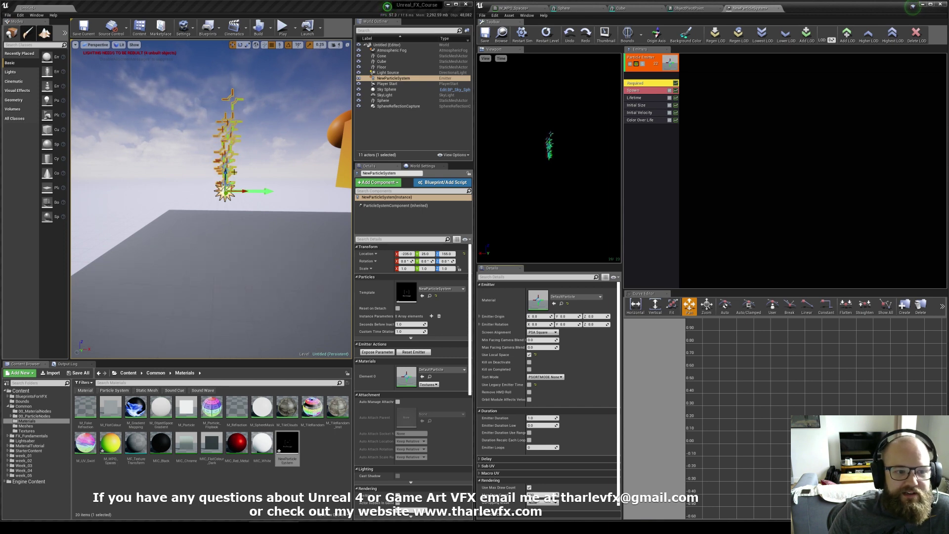
pyautogui.moveTo(239, 192); pyautogui.dragTo(217, 190)
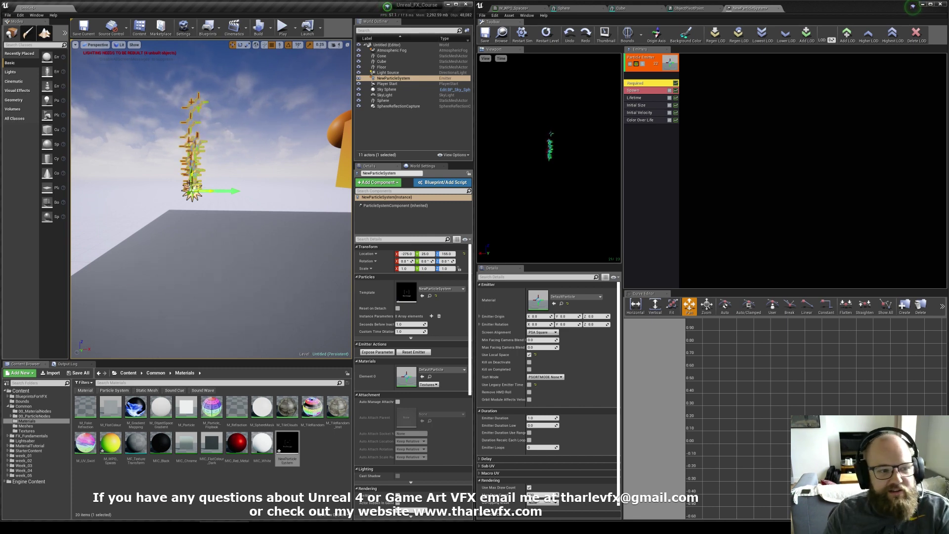
pyautogui.moveTo(229, 190); pyautogui.dragTo(226, 192)
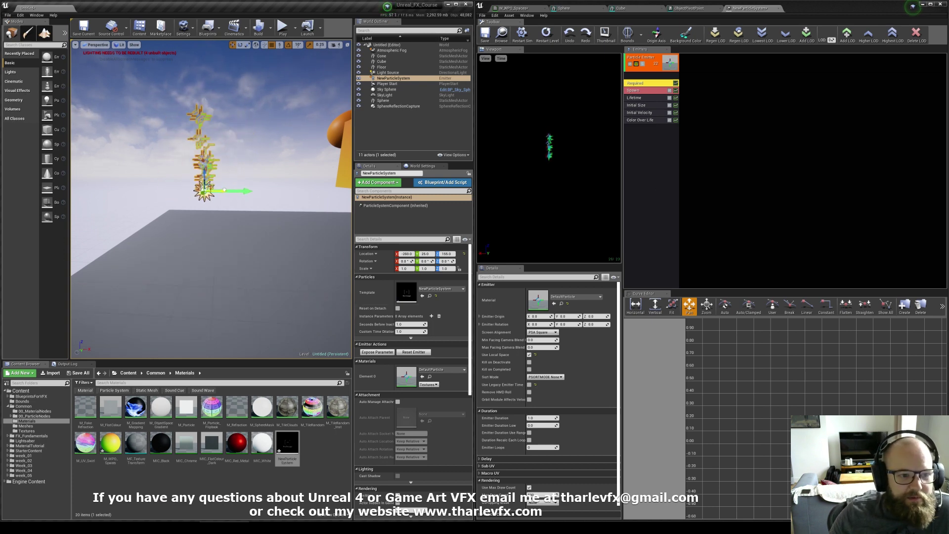
# Turn off Use Local Space and slide the particle system along X, keeping it selected.
pyautogui.click(529, 355)
pyautogui.moveTo(211, 193); pyautogui.dragTo(253, 193)
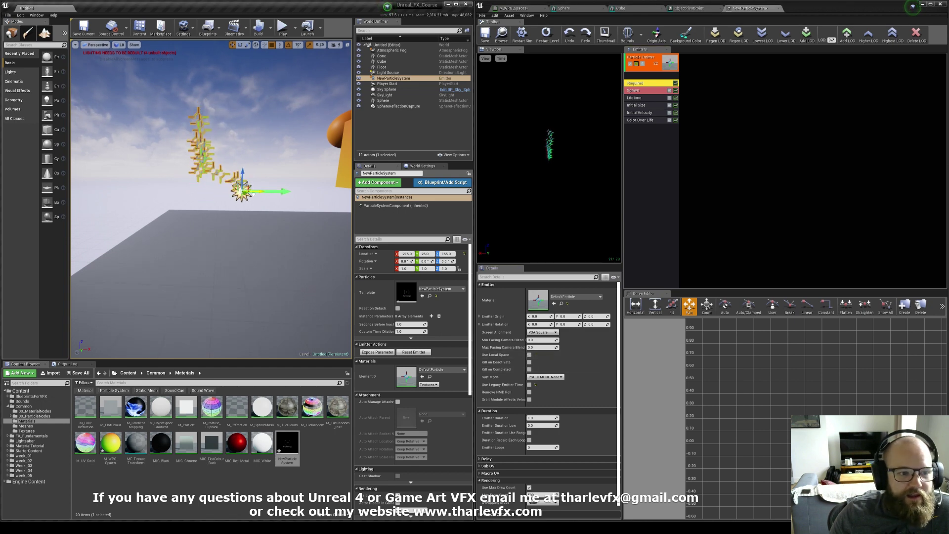
pyautogui.click(249, 193)
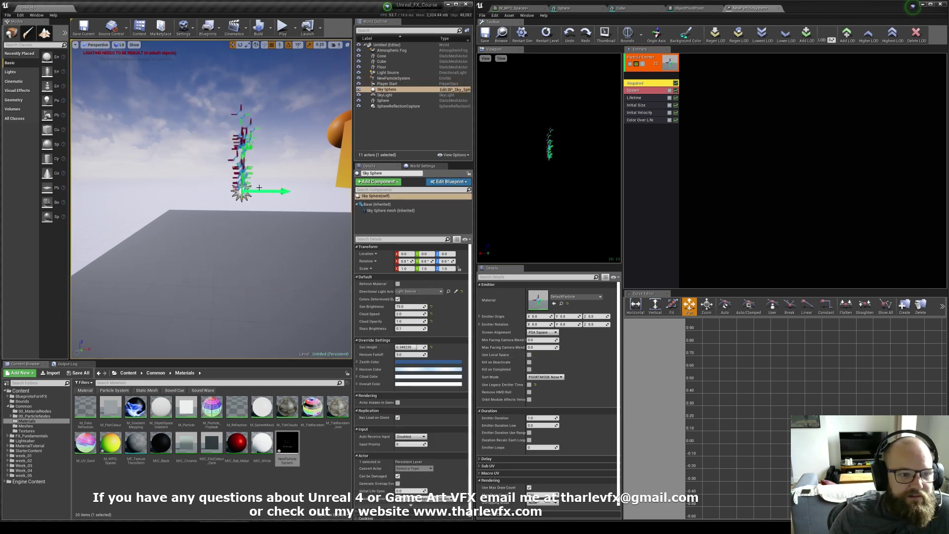
pyautogui.hotkey('ctrl', 'z')
# Rotate the particle system so it emits sideways, and switch the gizmo to local space with Initial Velocity selected.
pyautogui.moveTo(233, 171); pyautogui.dragTo(212, 190)
pyautogui.press('w')
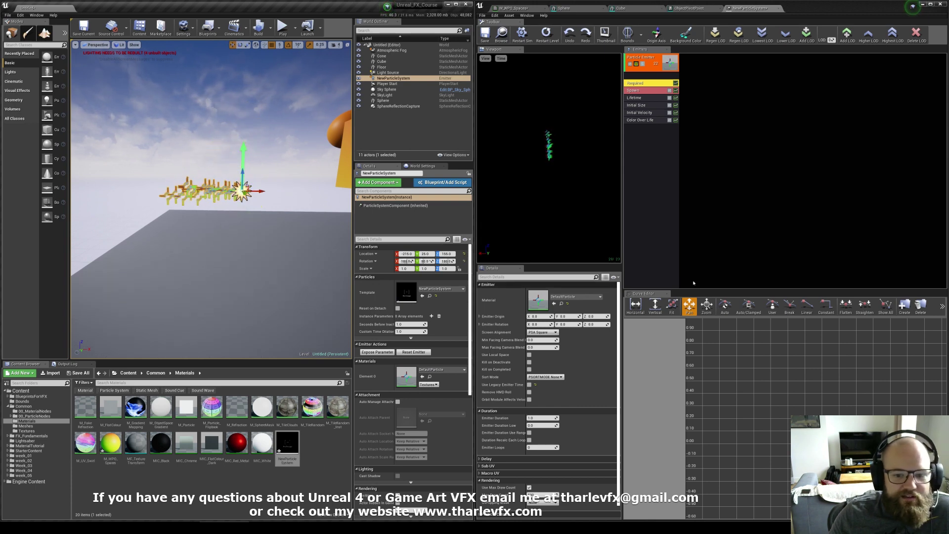
pyautogui.click(642, 113)
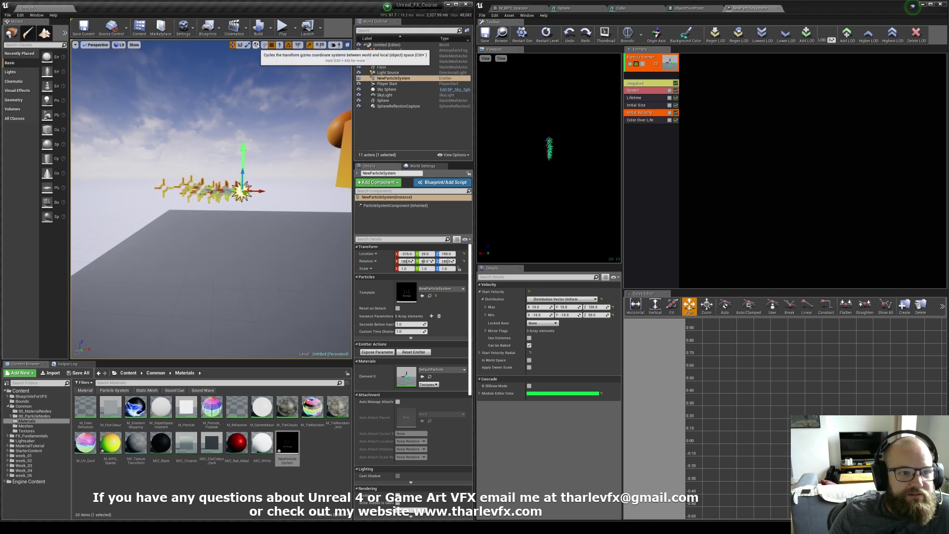
pyautogui.click(255, 45)
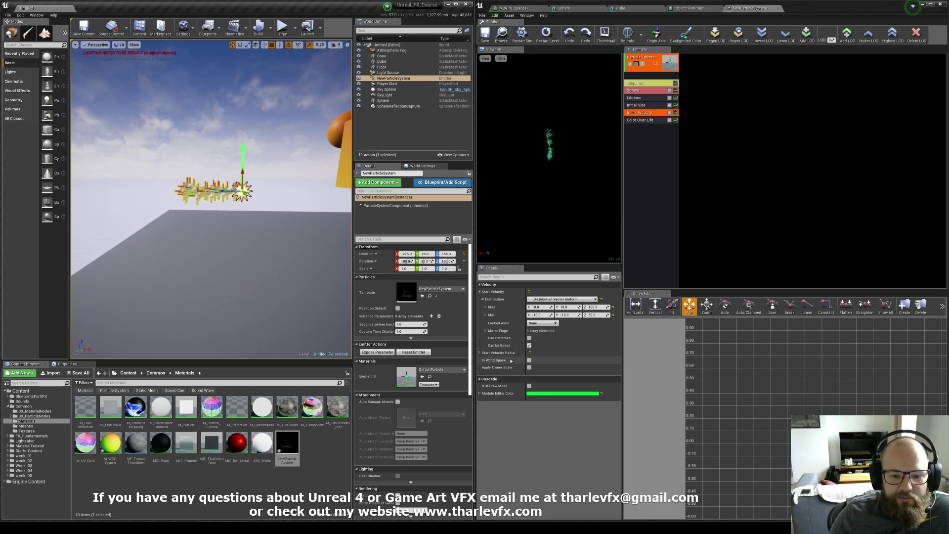
# Enable In World Space on Initial Velocity and rotate the particle system to test its emission direction, ending upright.
pyautogui.click(529, 360)
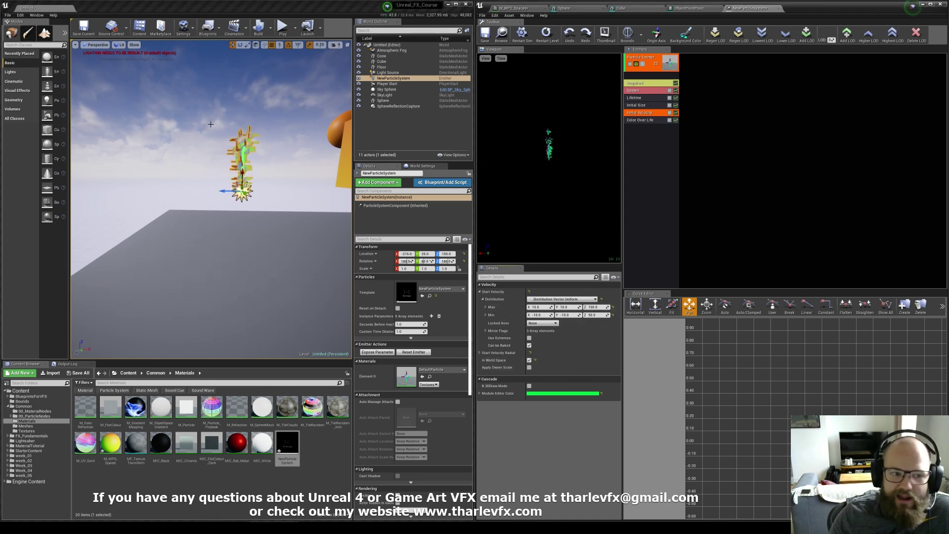
pyautogui.press('e')
pyautogui.moveTo(240, 172)
pyautogui.mouseDown(button='right')
pyautogui.moveTo(311, 172)
pyautogui.moveTo(241, 172)
pyautogui.mouseUp(button='right')
pyautogui.moveTo(277, 163); pyautogui.dragTo(270, 190)
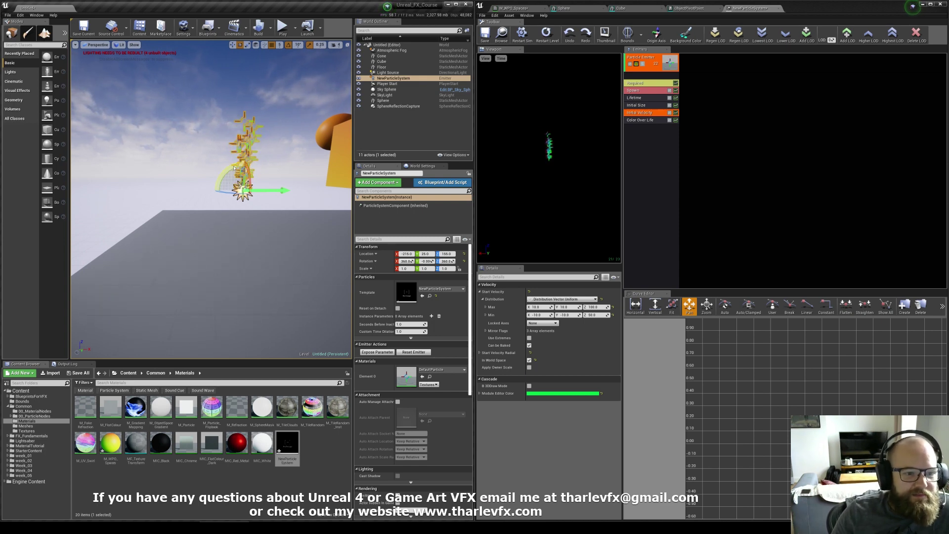
pyautogui.moveTo(234, 168); pyautogui.dragTo(262, 171)
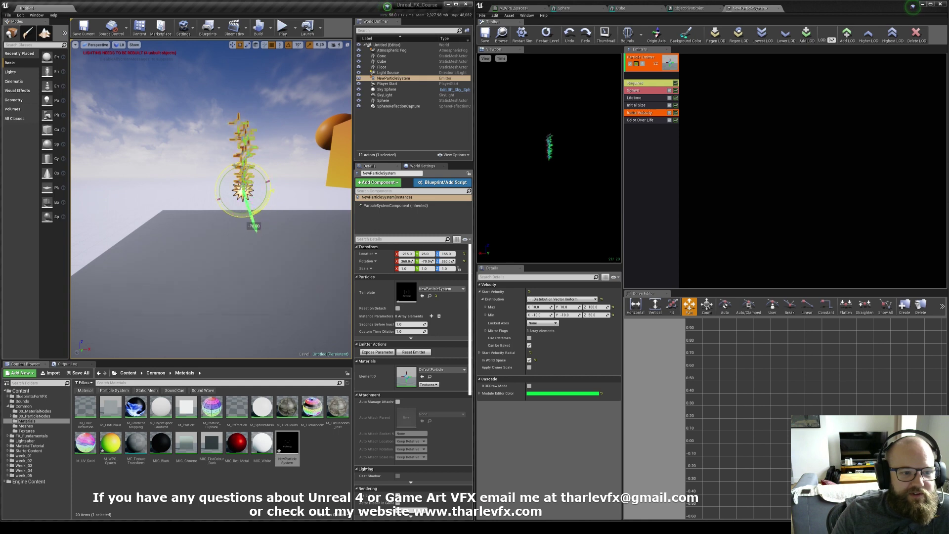
pyautogui.moveTo(236, 168)
pyautogui.mouseDown(button='right')
pyautogui.moveTo(224, 166)
pyautogui.moveTo(238, 160)
pyautogui.mouseUp(button='right')
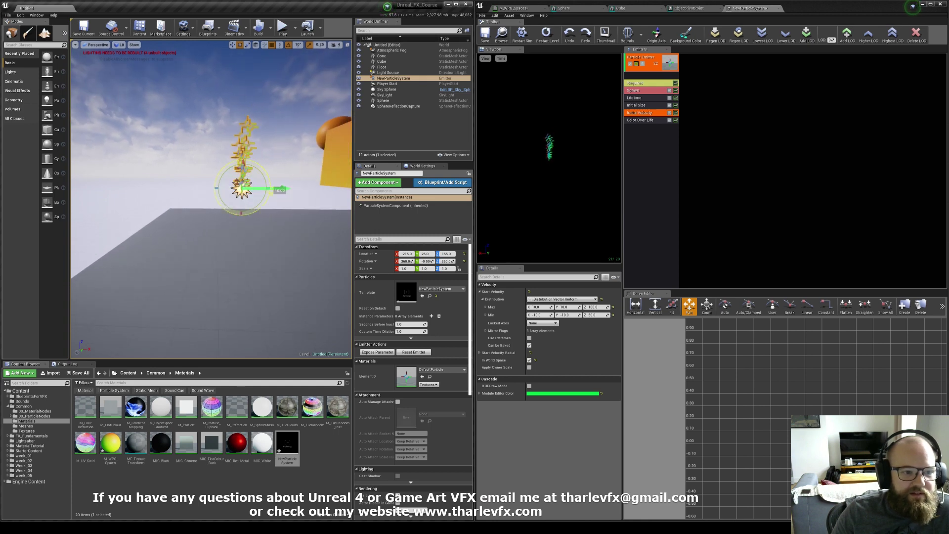
# Slide the upright particle system along X and show the Spawn module's settings.
pyautogui.press('w')
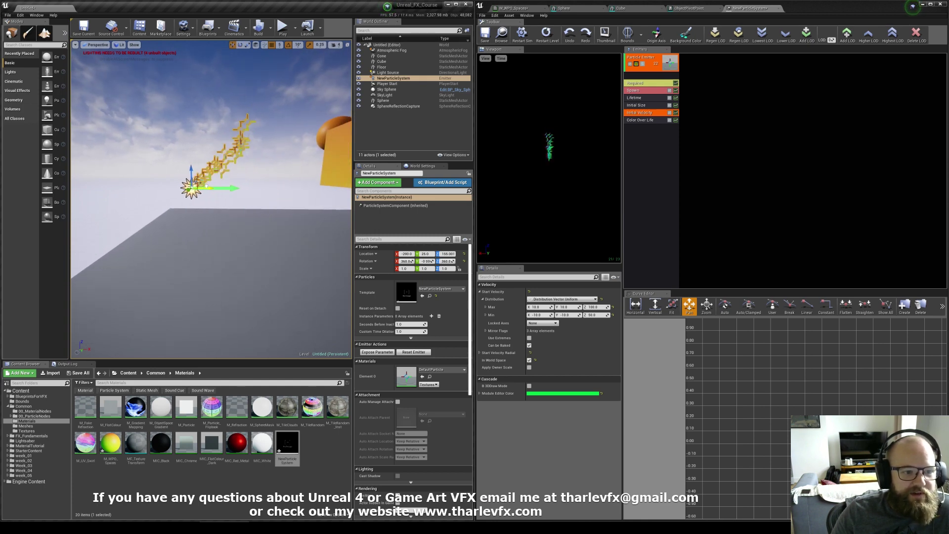
pyautogui.moveTo(232, 189)
pyautogui.mouseDown()
pyautogui.moveTo(267, 190)
pyautogui.moveTo(229, 190)
pyautogui.mouseUp()
pyautogui.click(649, 90)
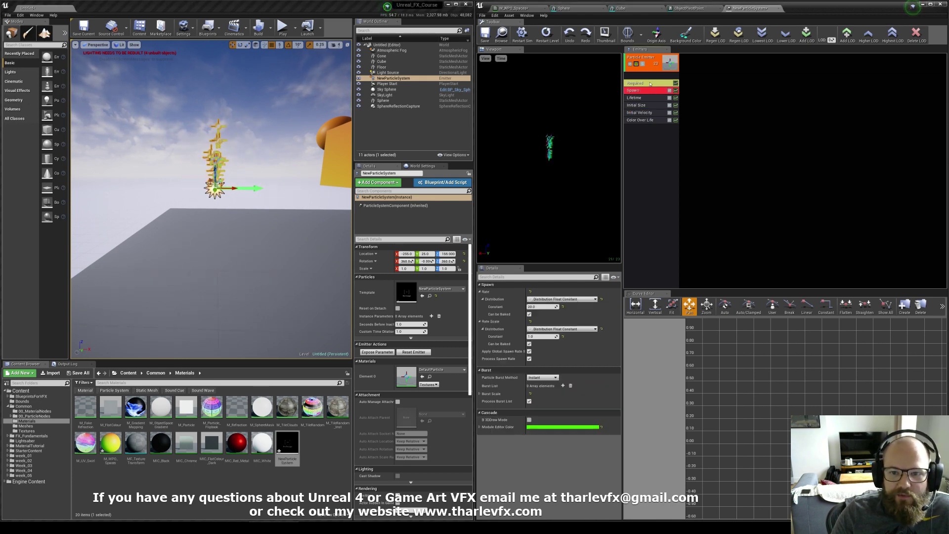
# Show the Required module's settings and tilt the particle system in the level to test its emission direction.
pyautogui.click(650, 84)
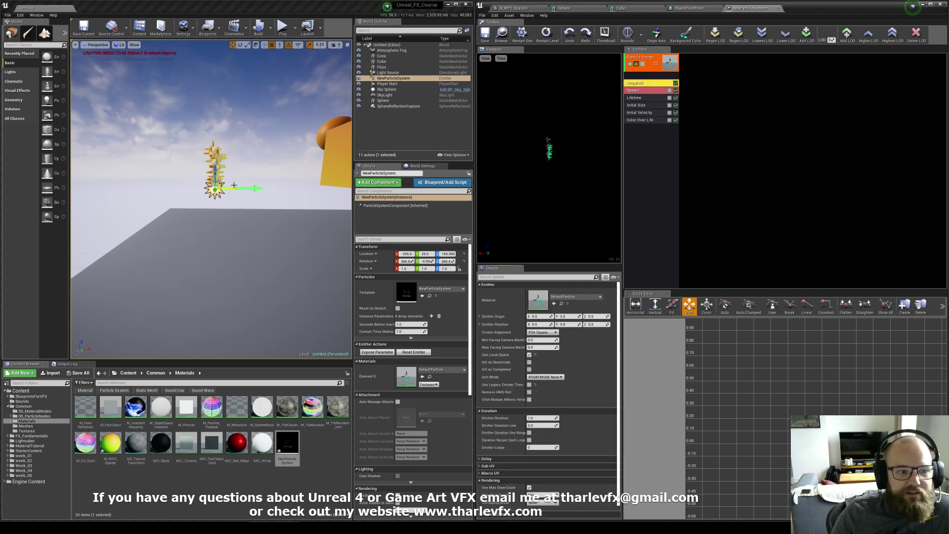
pyautogui.press('e')
pyautogui.moveTo(235, 184)
pyautogui.mouseDown()
pyautogui.moveTo(245, 176)
pyautogui.moveTo(235, 190)
pyautogui.mouseUp()
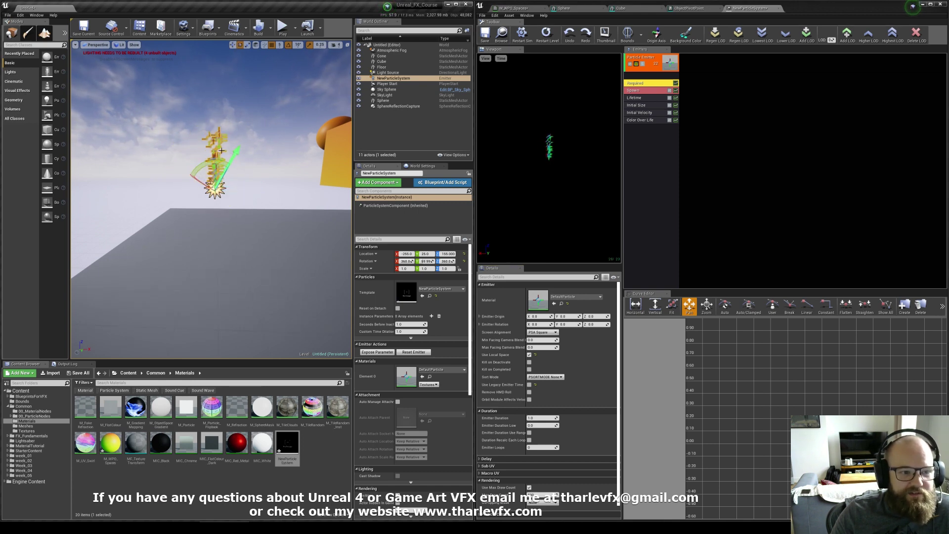
pyautogui.press('w')
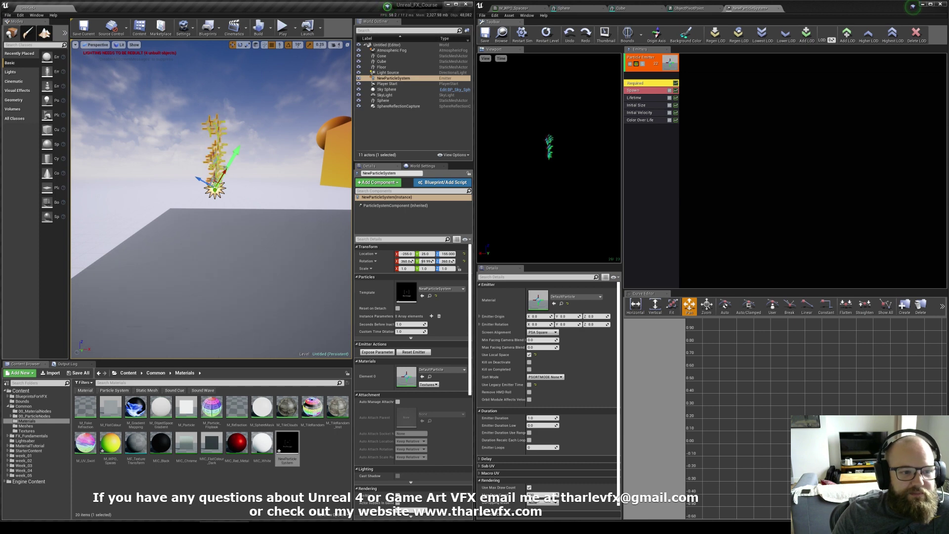
# Rotate the particle system back upright, restore the move gizmo, and deselect the emitter module to show the particle system's own settings.
pyautogui.press('e')
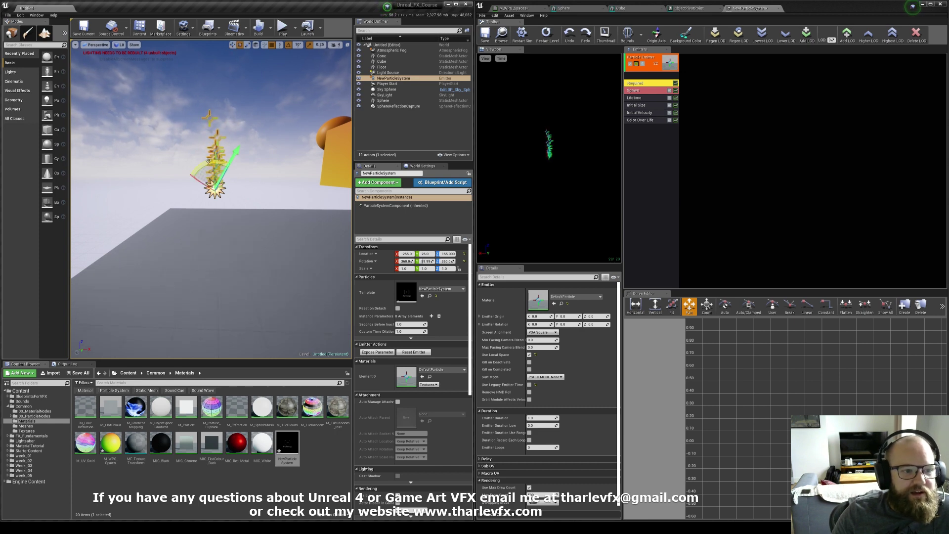
pyautogui.moveTo(247, 175); pyautogui.dragTo(202, 163)
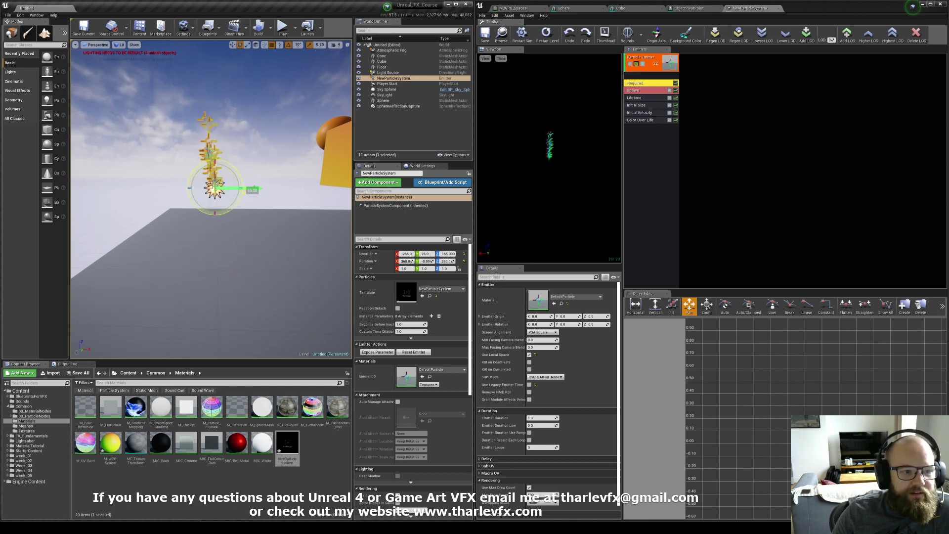
pyautogui.press('w')
pyautogui.click(749, 246)
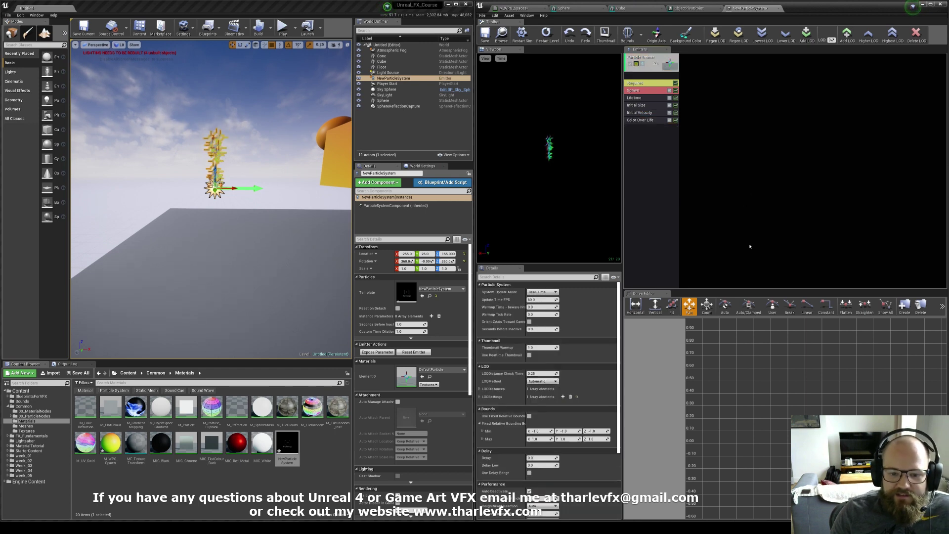